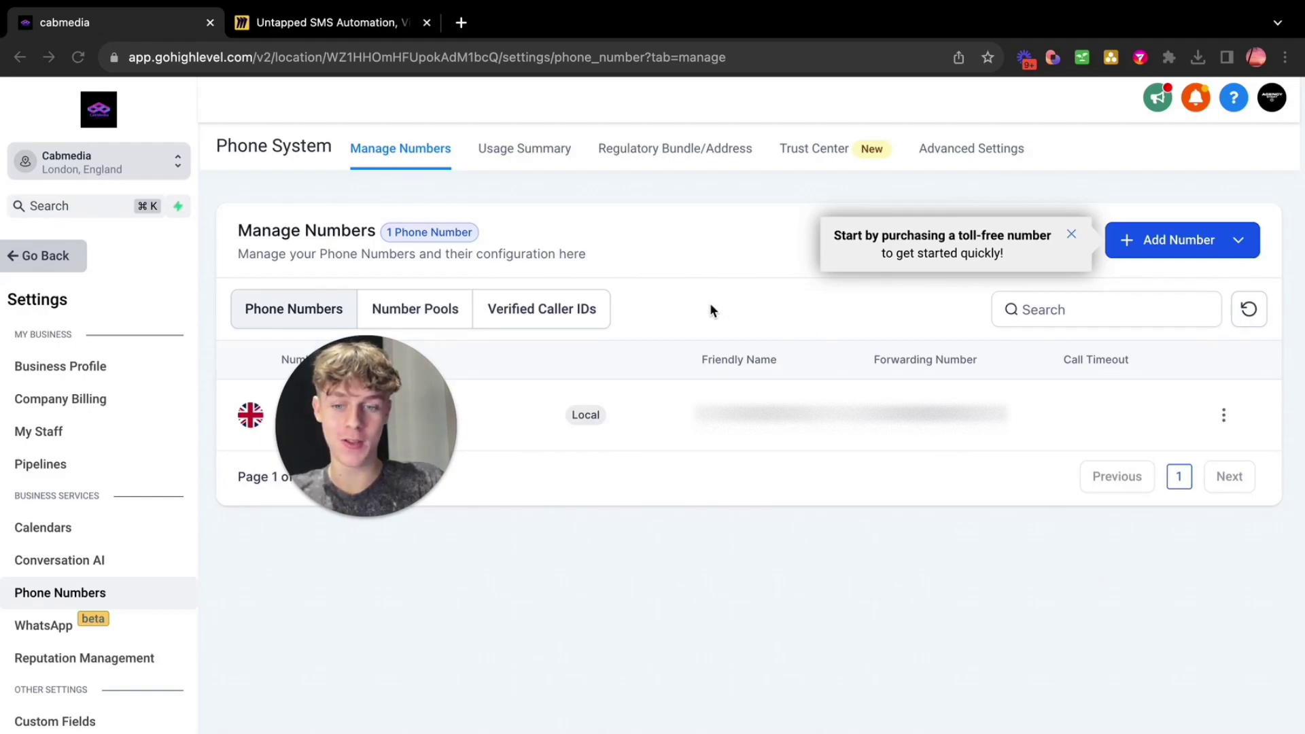
Switch to the Miro board's Overpowered SMS Strategy slide showing the 21% reply and 4.5% booking rates
left_click(328, 20)
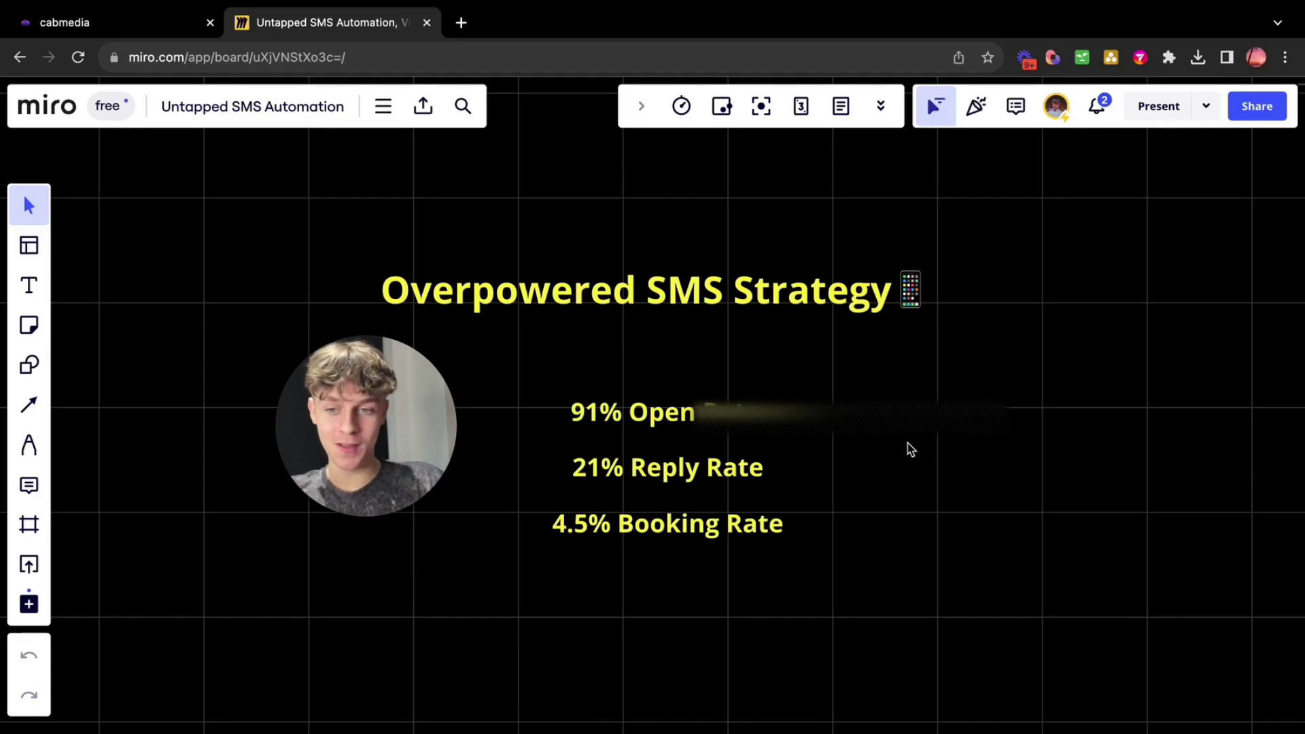
Return to HighLevel's Phone System Manage Numbers page listing the single UK number
left_click(151, 26)
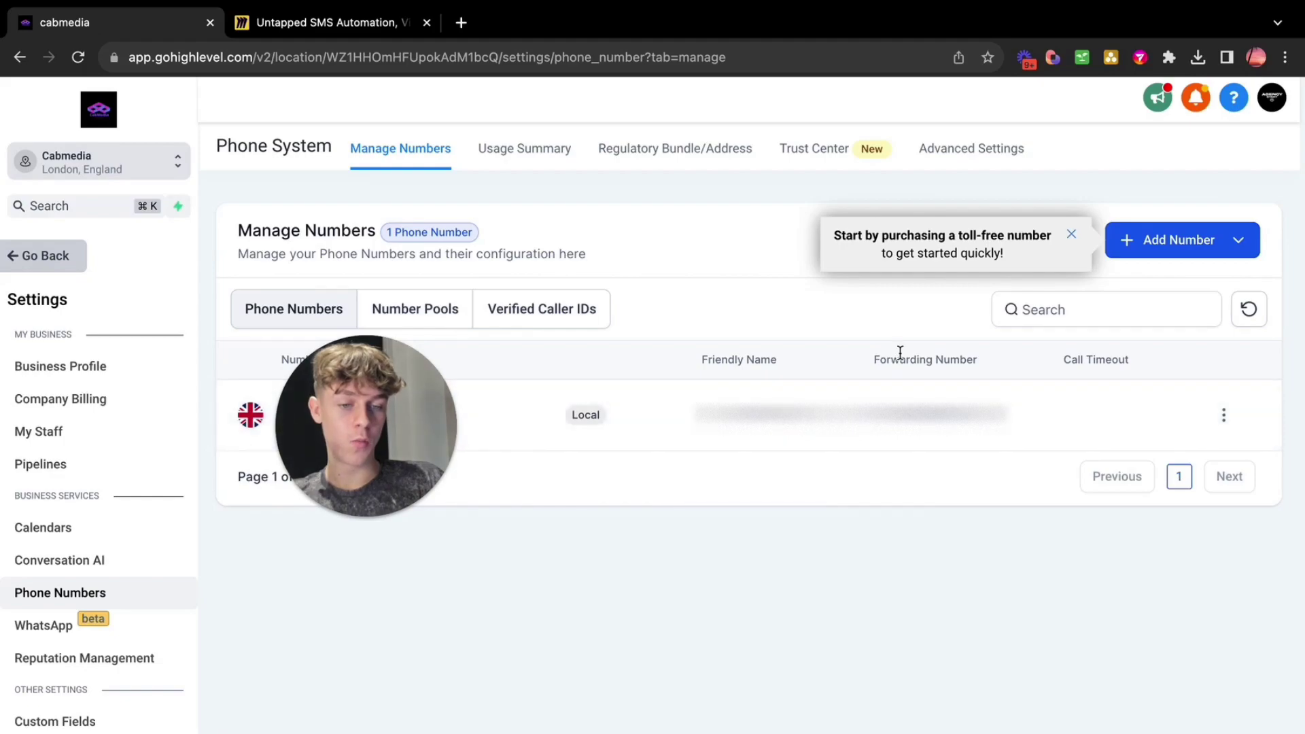
Browse purchasable phone numbers through Add Phone Number, keeping the country as United States
left_click(1181, 243)
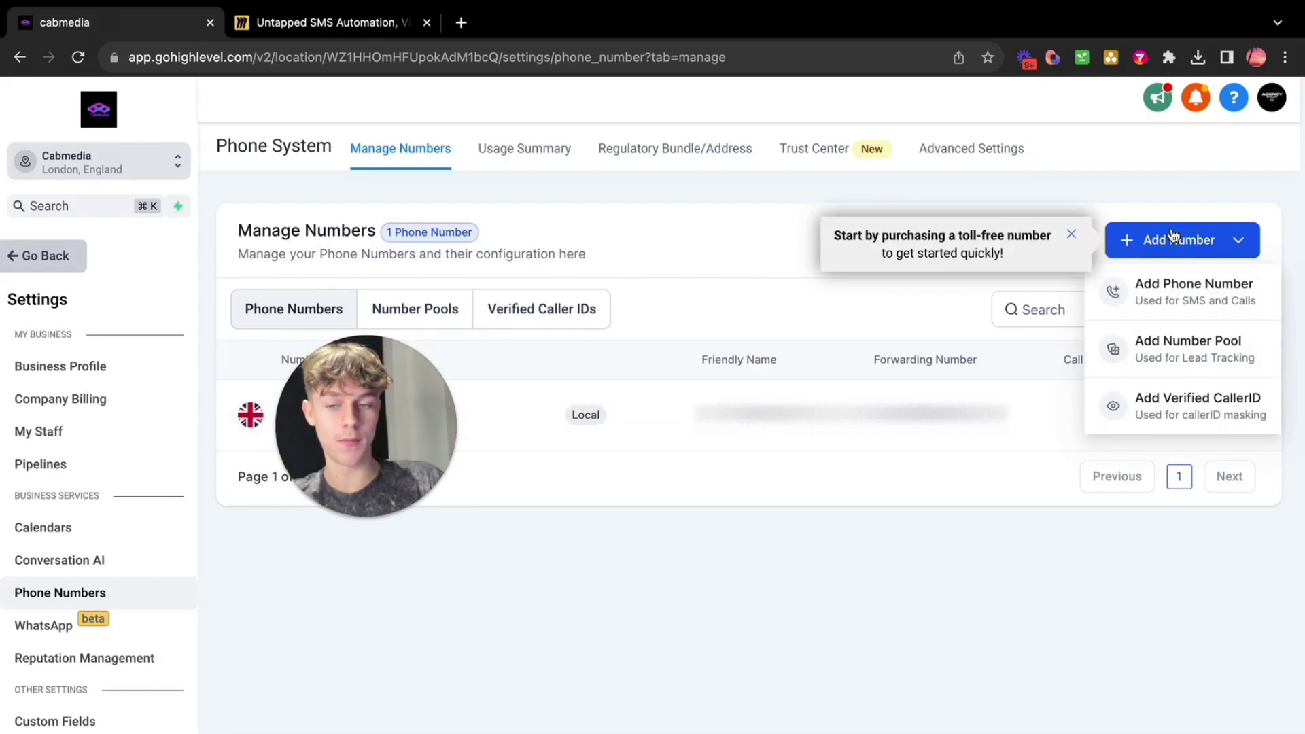
scroll(81, 680, "down", 3)
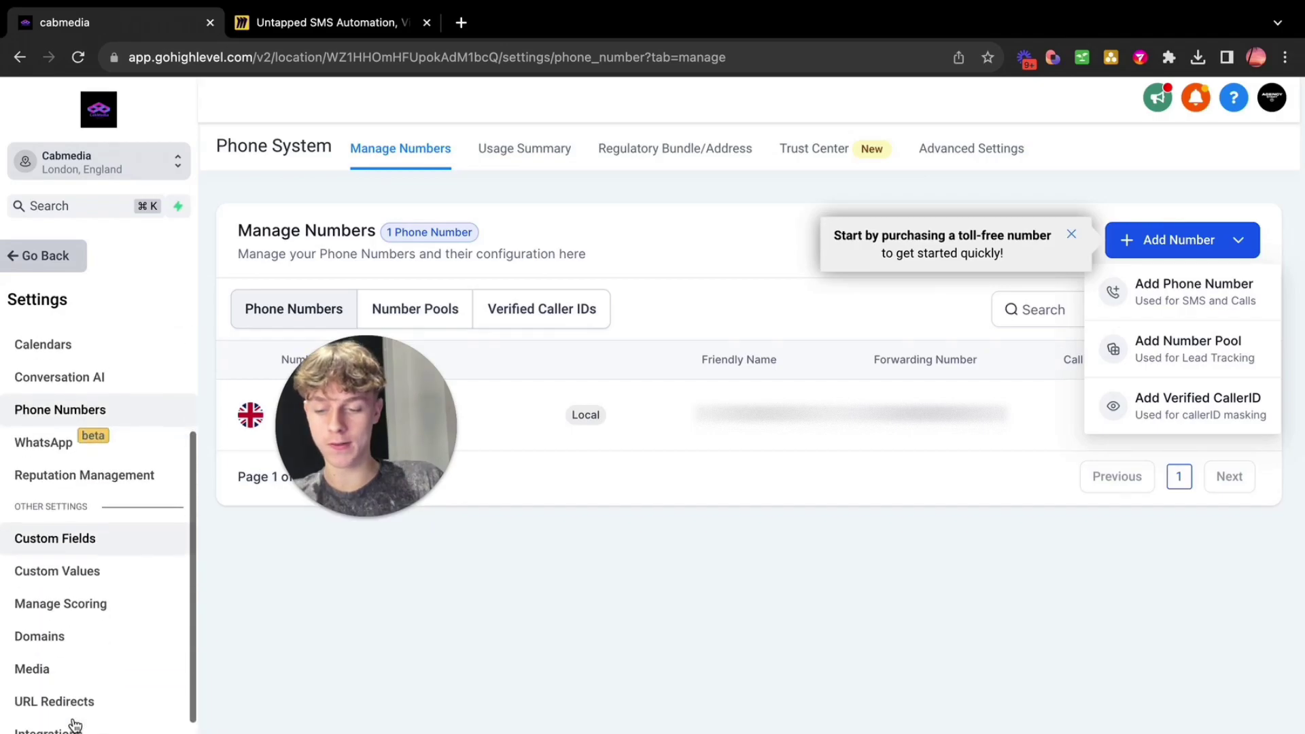
scroll(87, 544, "up", 3)
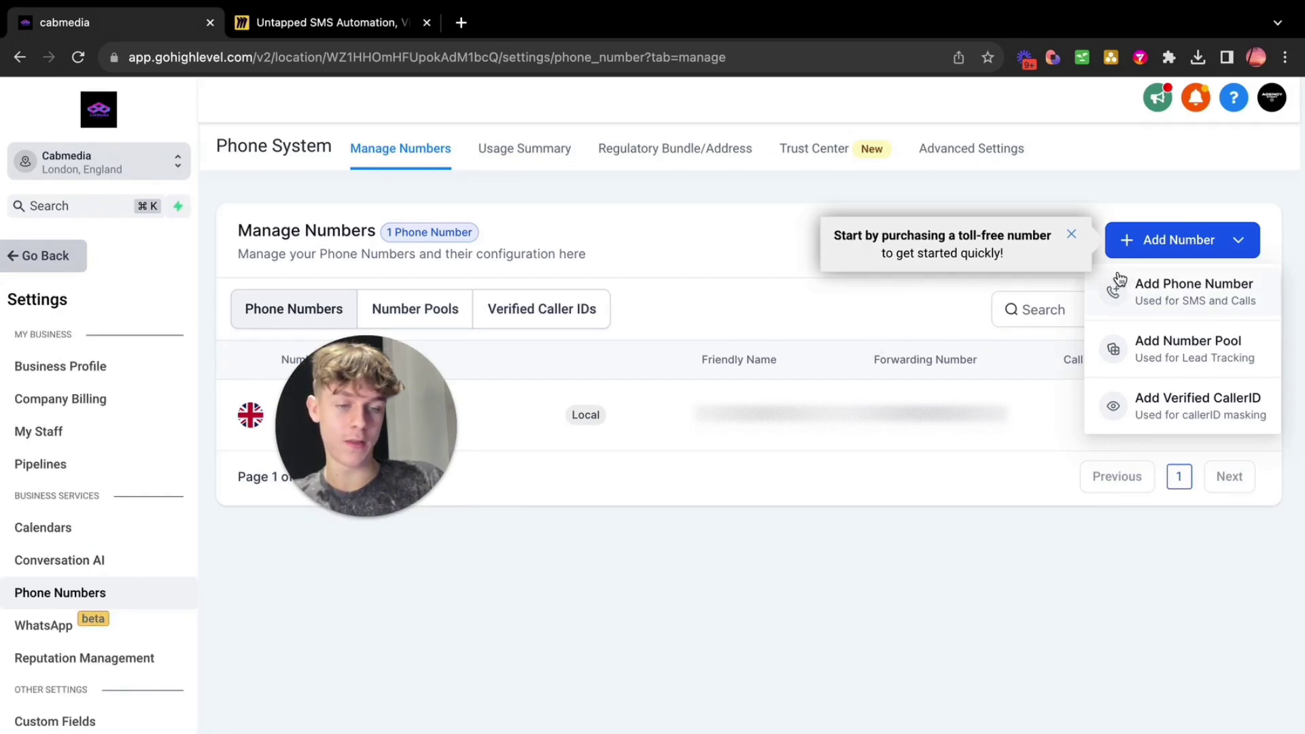
left_click(1174, 297)
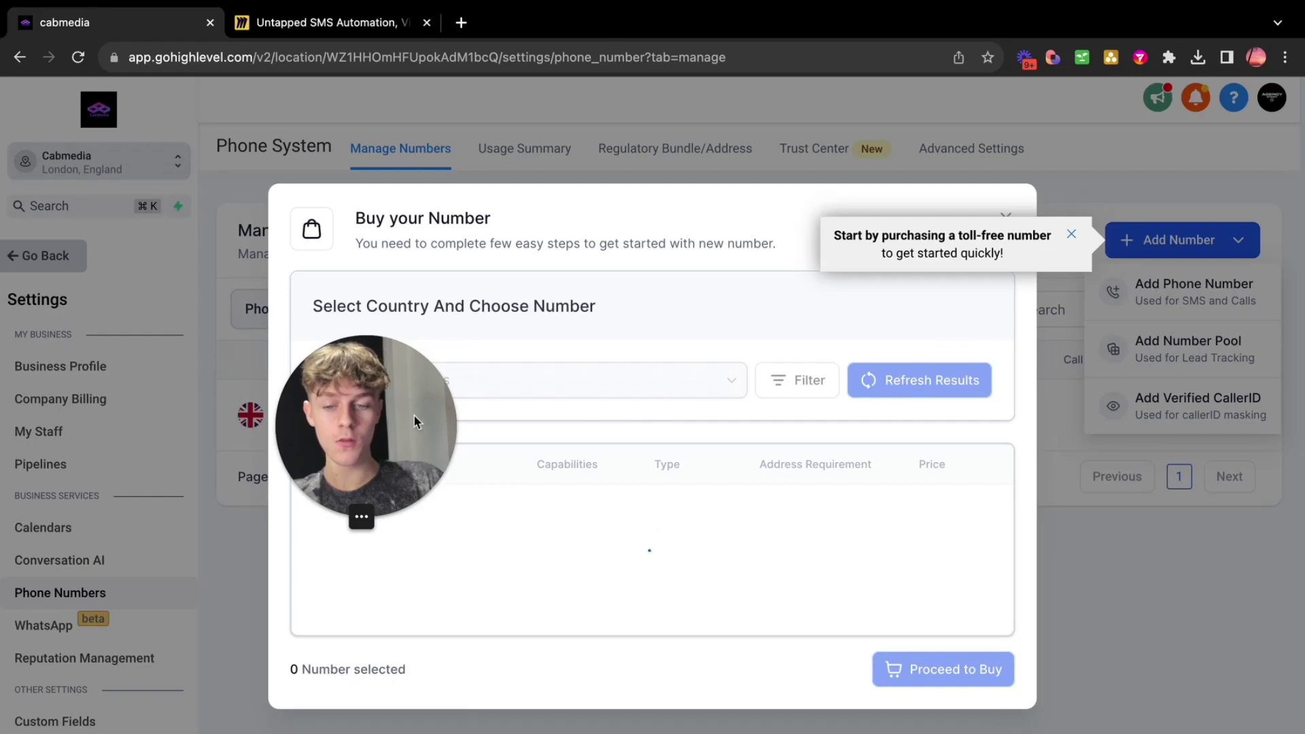
left_click_drag(919, 442, 1100, 527)
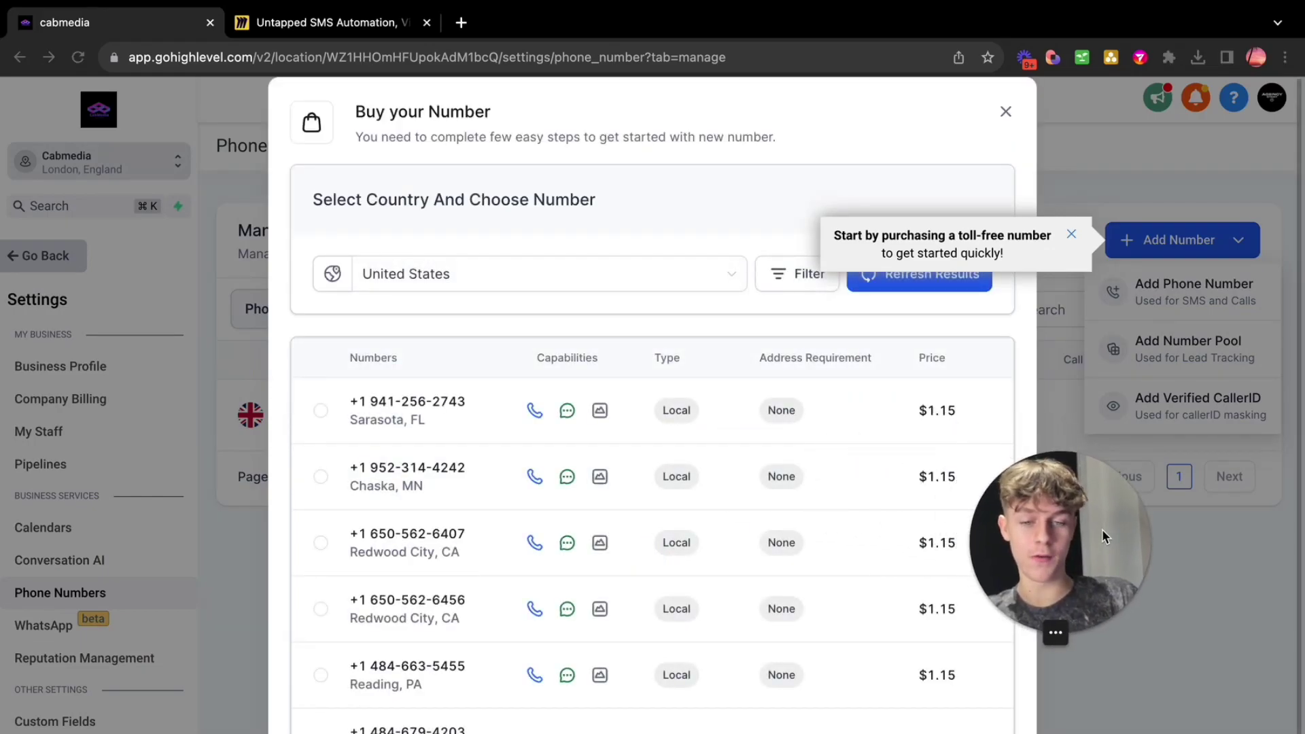
left_click(442, 274)
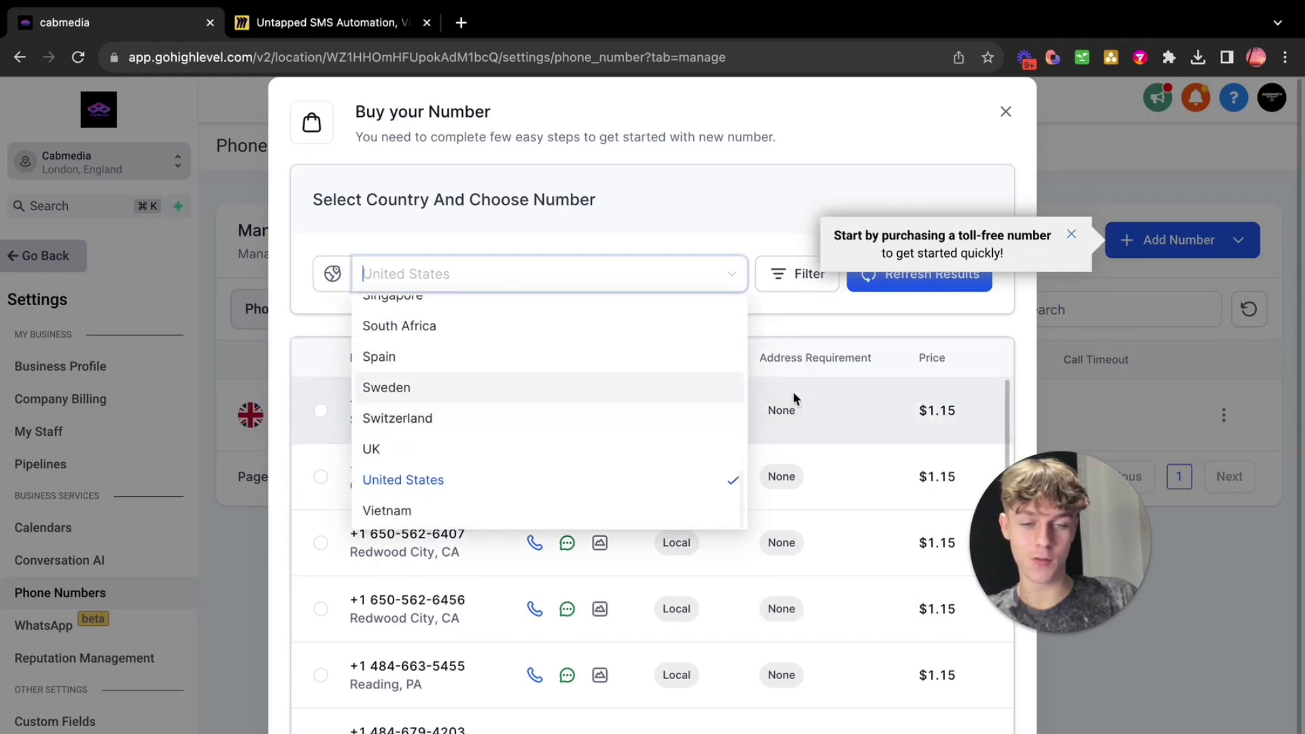
left_click(708, 199)
scroll(422, 527, "down", 3)
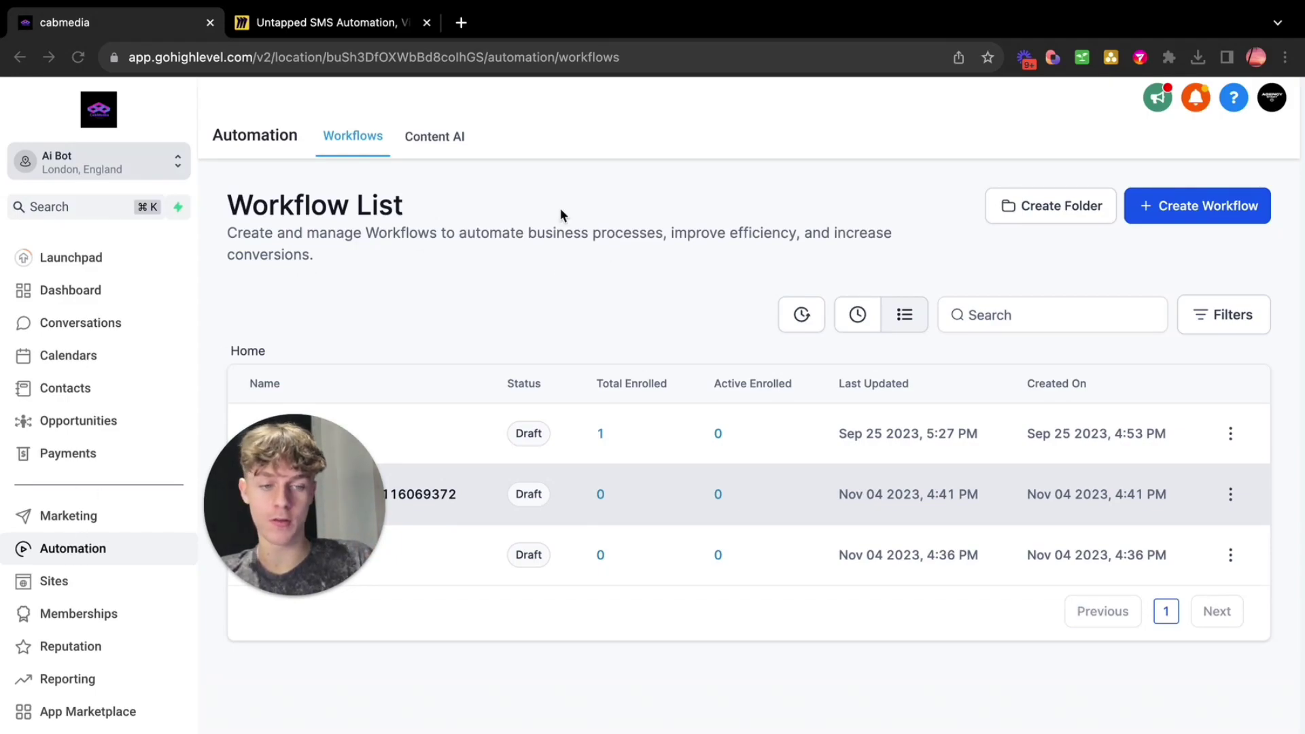
Create a new workflow using the Start from scratch option
left_click(1212, 211)
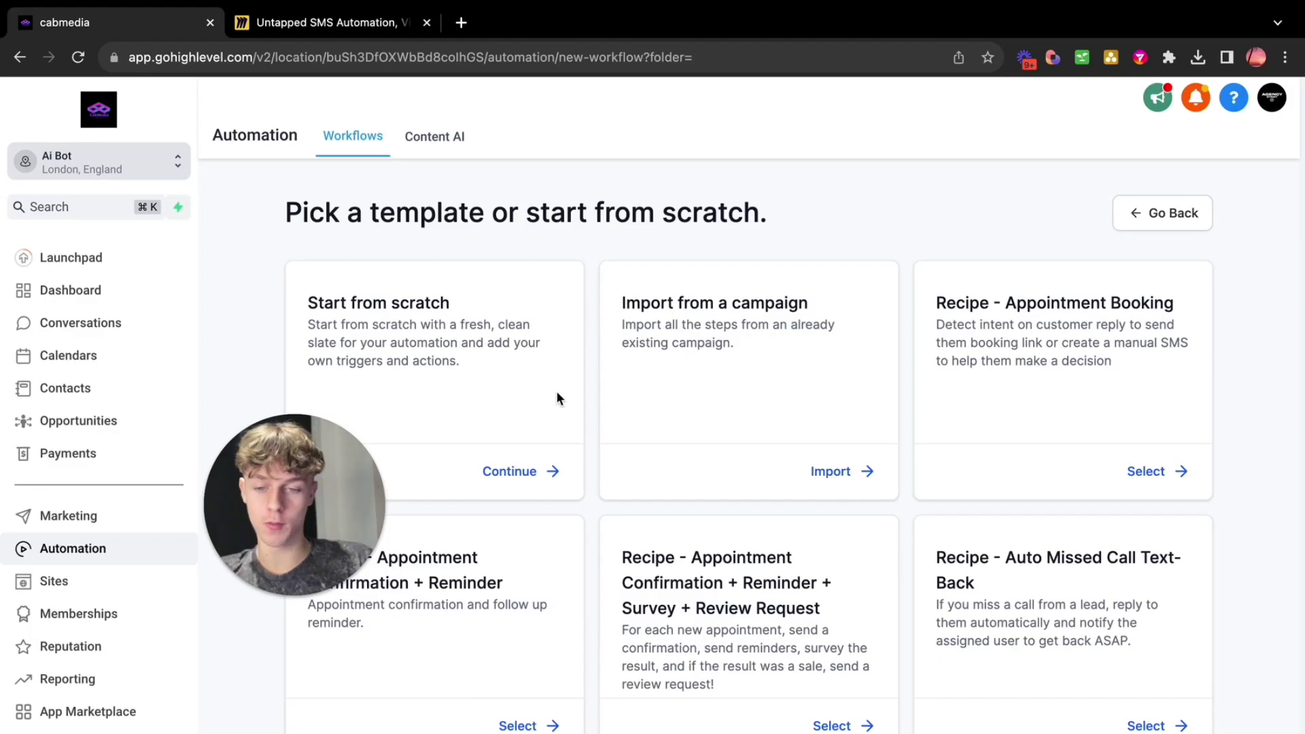
scroll(801, 446, "down", 10)
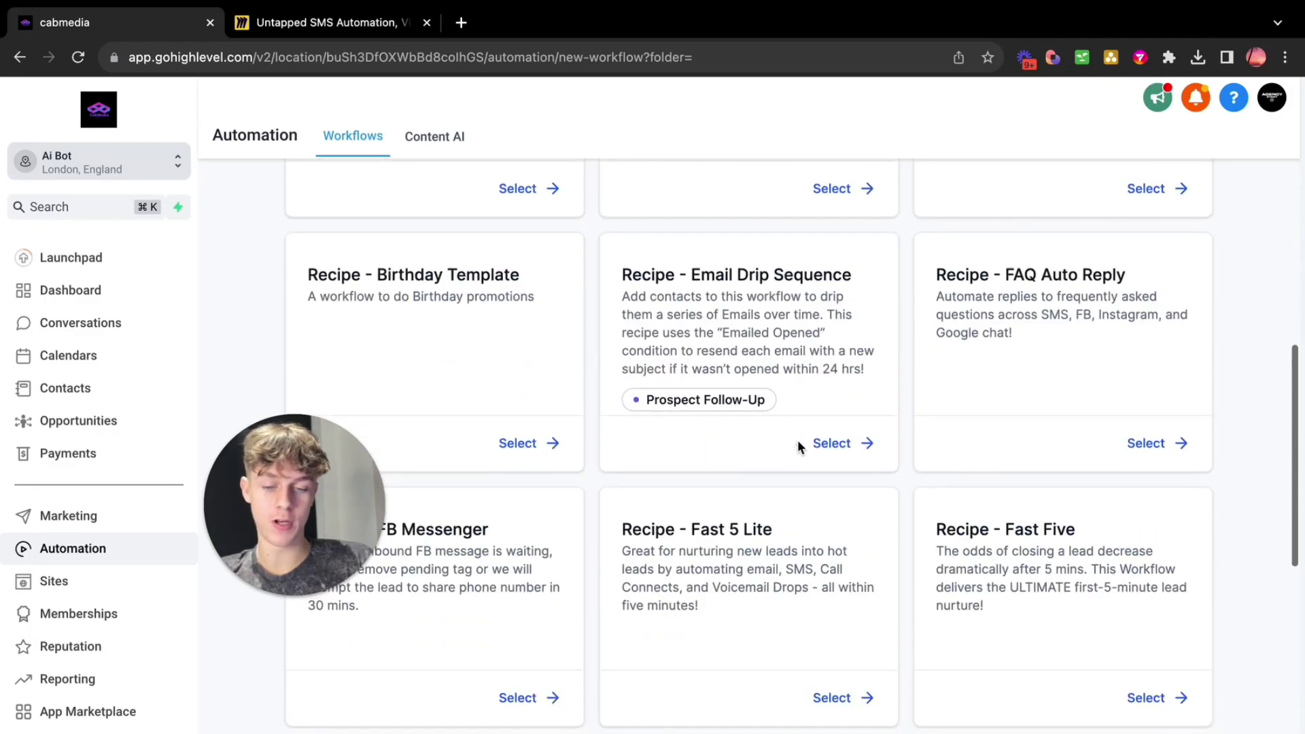
scroll(800, 446, "up", 10)
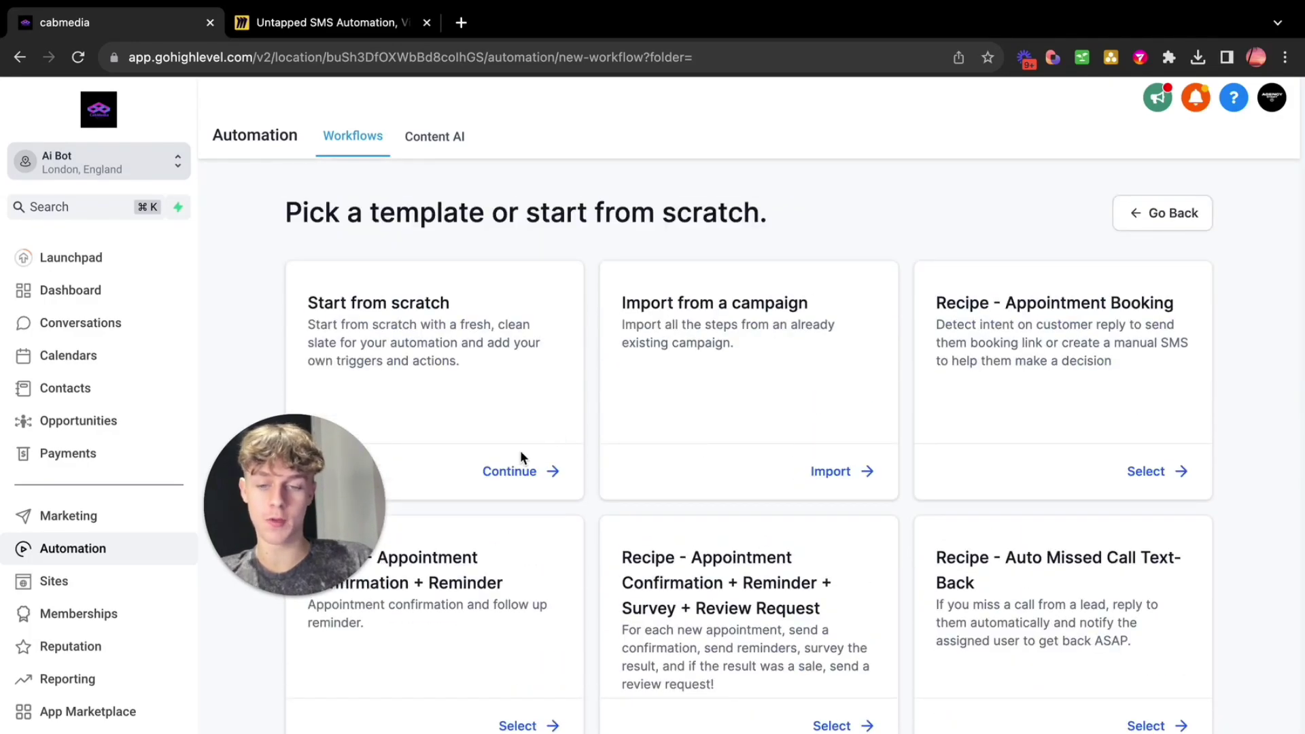
left_click(512, 471)
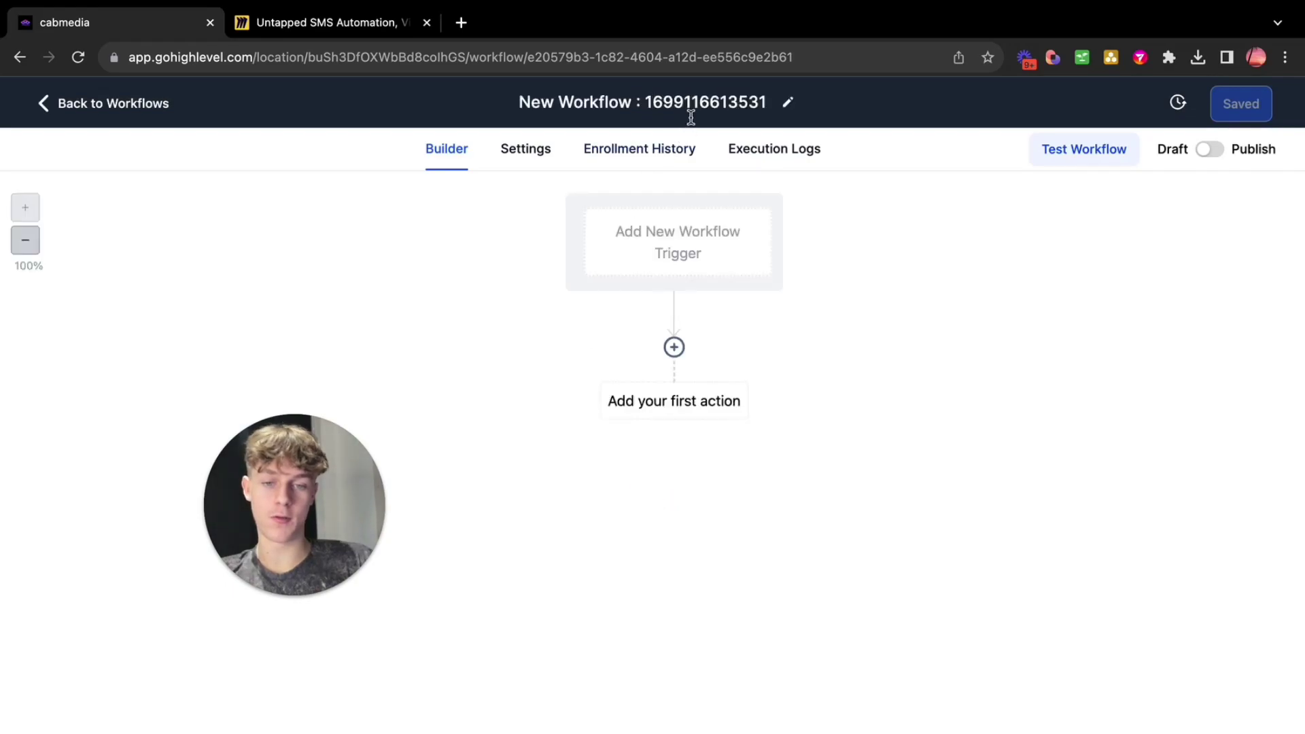
Replace the timestamped workflow title with 'SMS'
double_click(696, 103)
triple_click(696, 104)
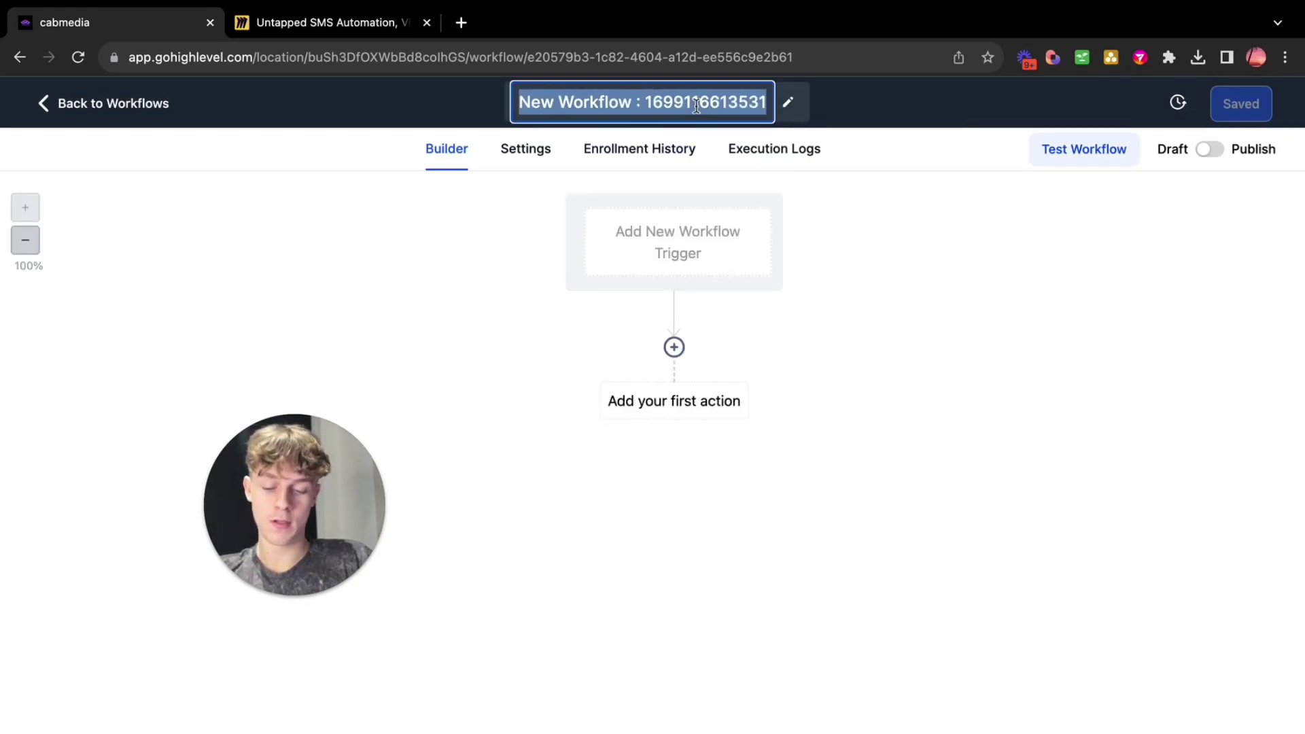
type("SMS")
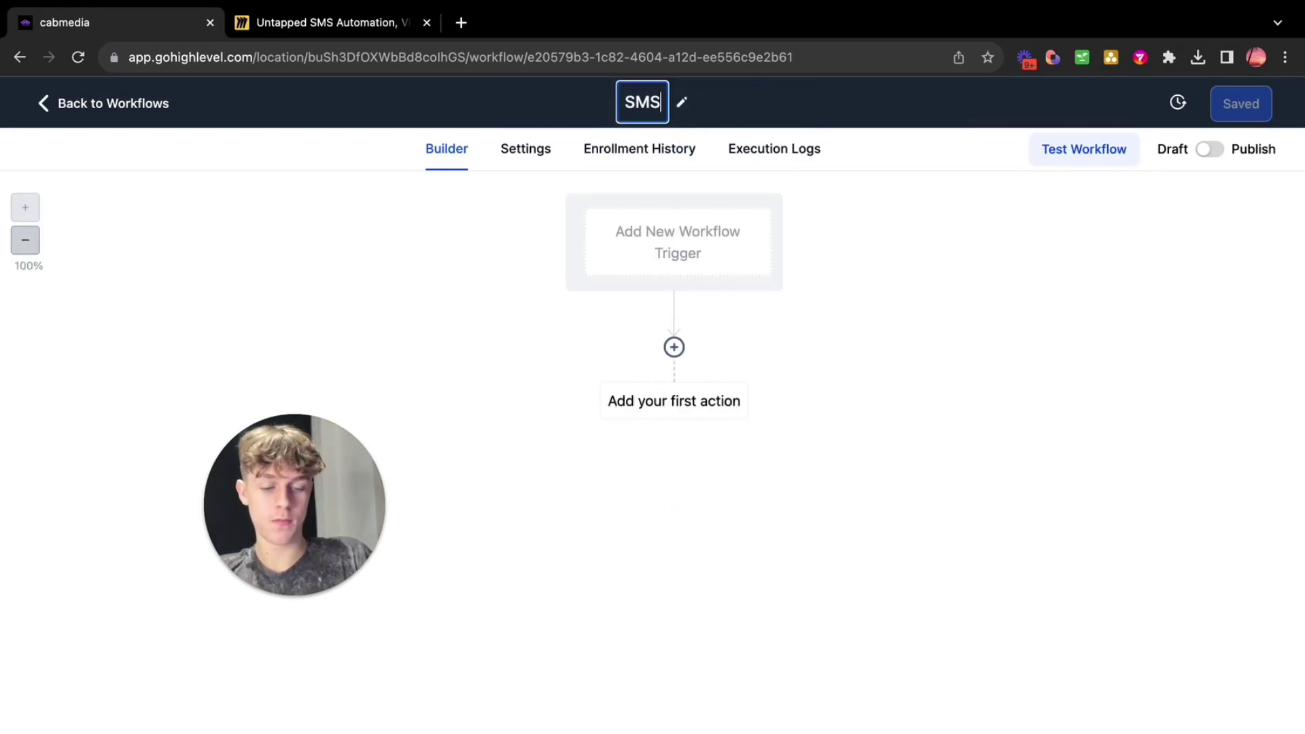
left_click(840, 102)
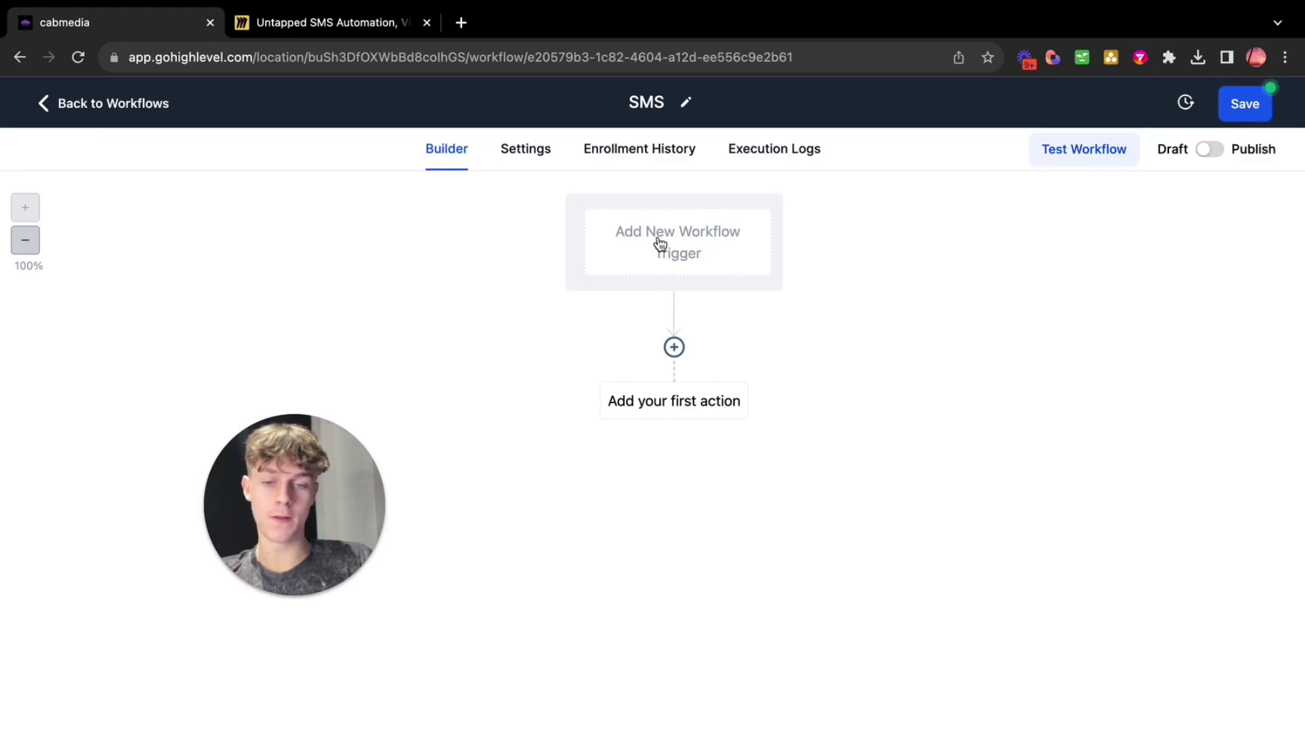
Choose Contact Tag from the trigger list and save it as the workflow trigger
left_click(658, 243)
scroll(1068, 557, "down", 1)
scroll(1068, 557, "down", 2)
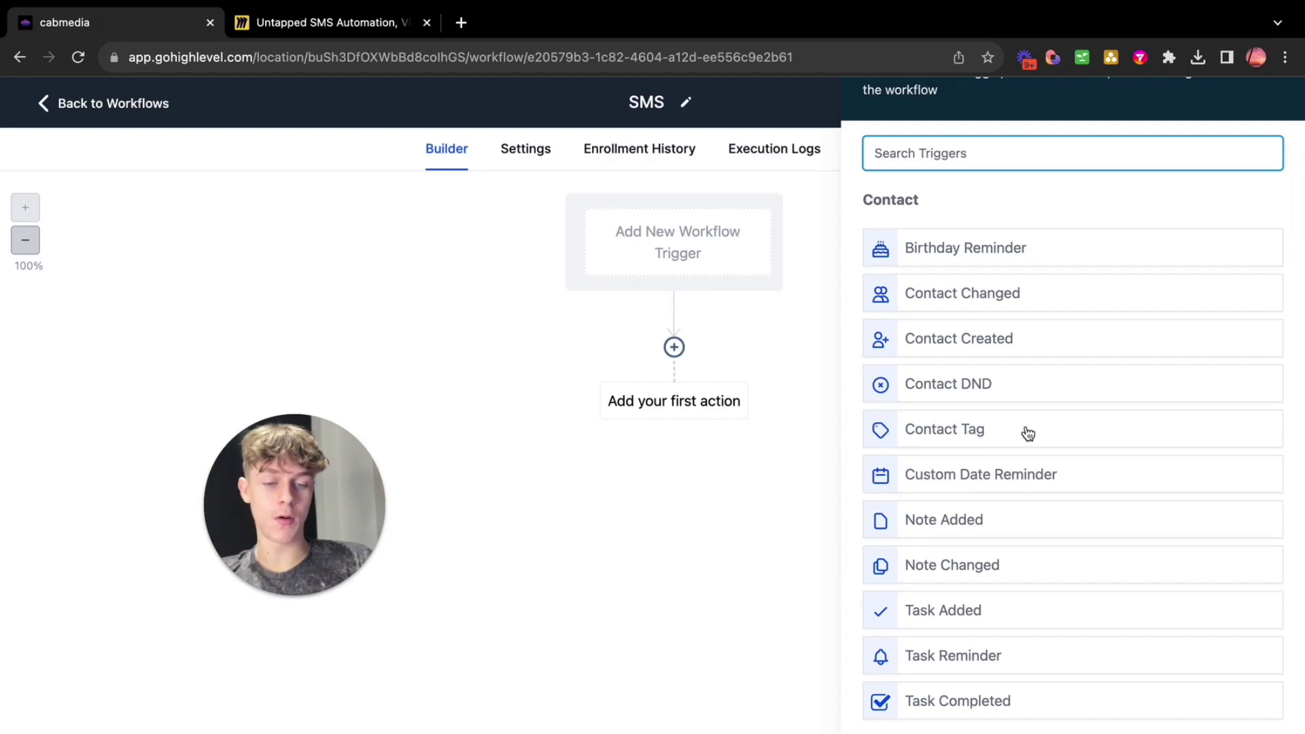
scroll(1026, 432, "down", 3)
scroll(1028, 434, "down", 6)
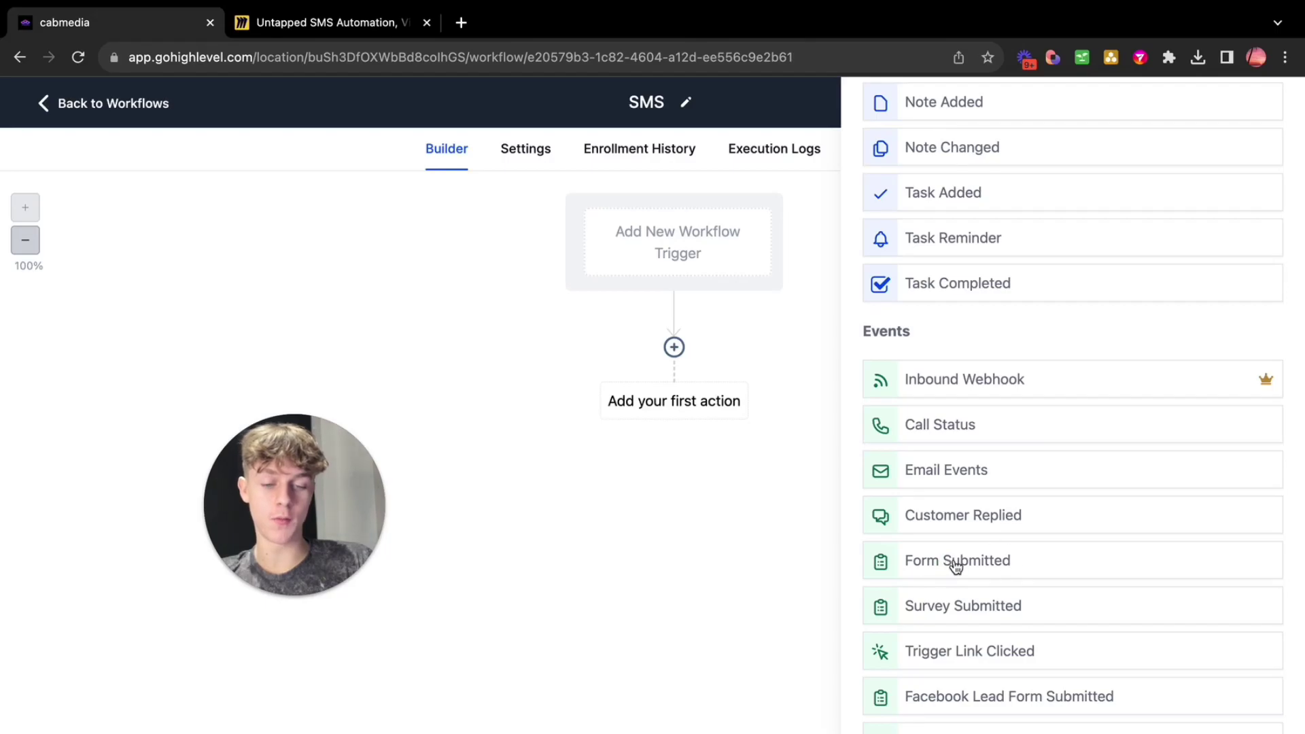
scroll(1036, 415, "up", 3)
scroll(1034, 398, "up", 3)
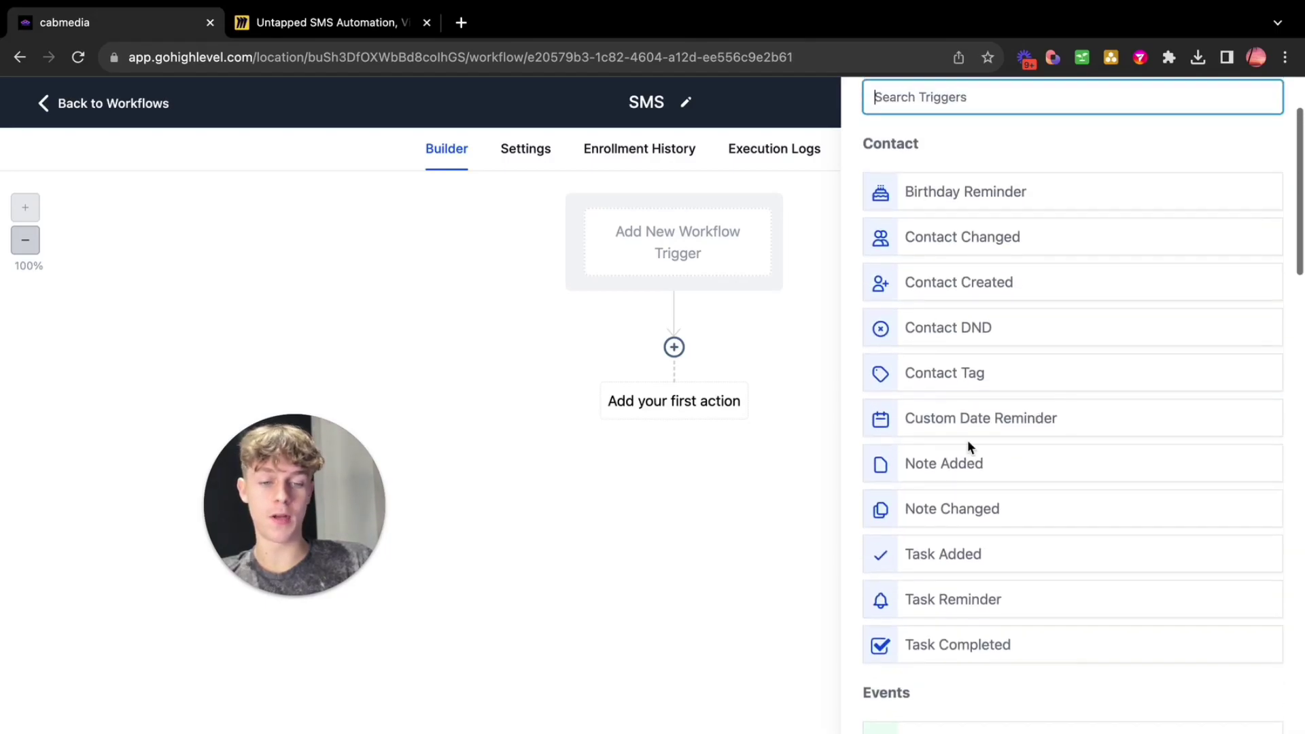
left_click(977, 374)
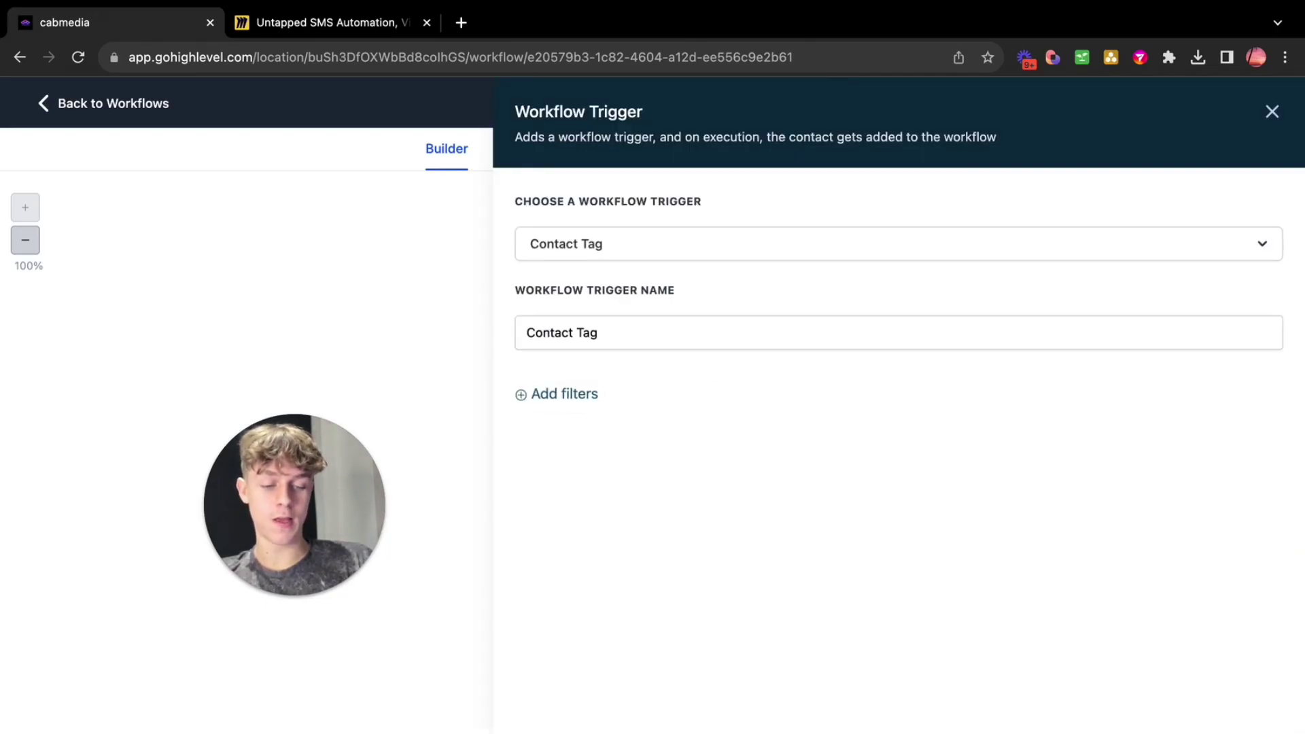
left_click(1224, 727)
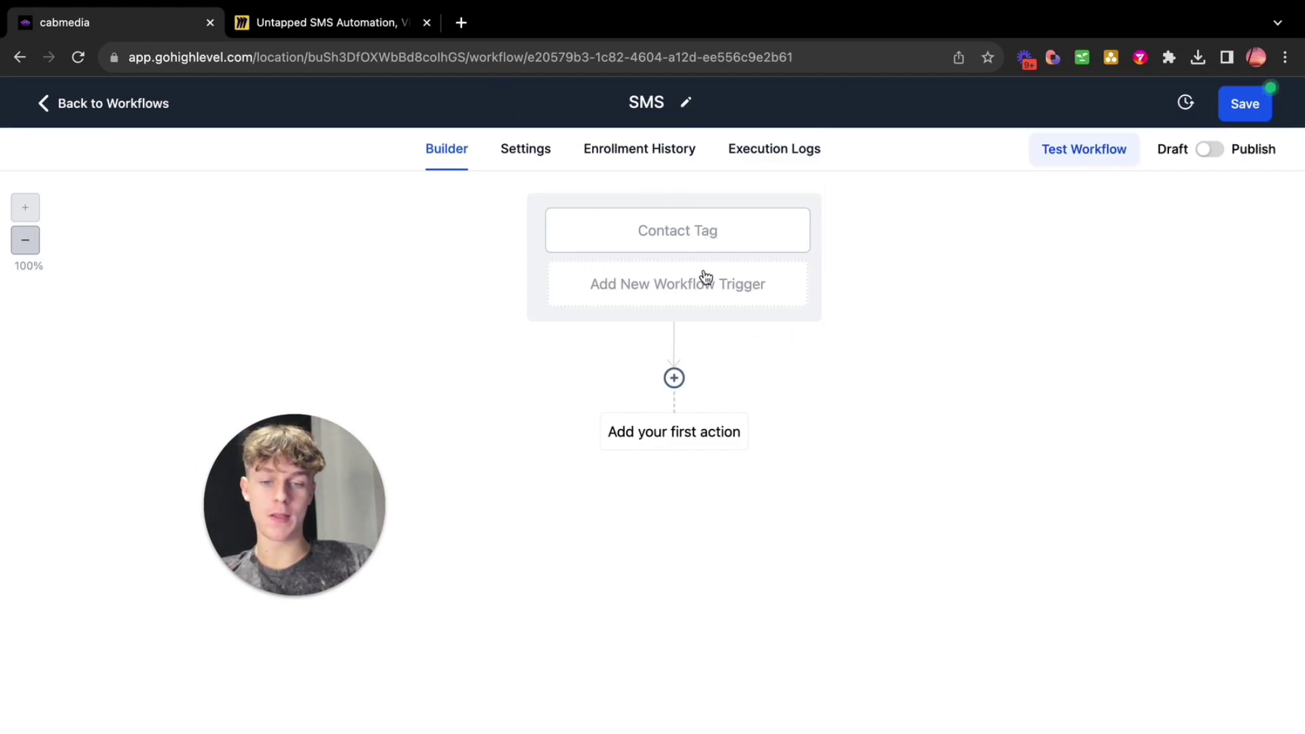
Add a Send SMS action greeting 'Hi' with the contact's First Name, offering 17 qualified leads
left_click(674, 378)
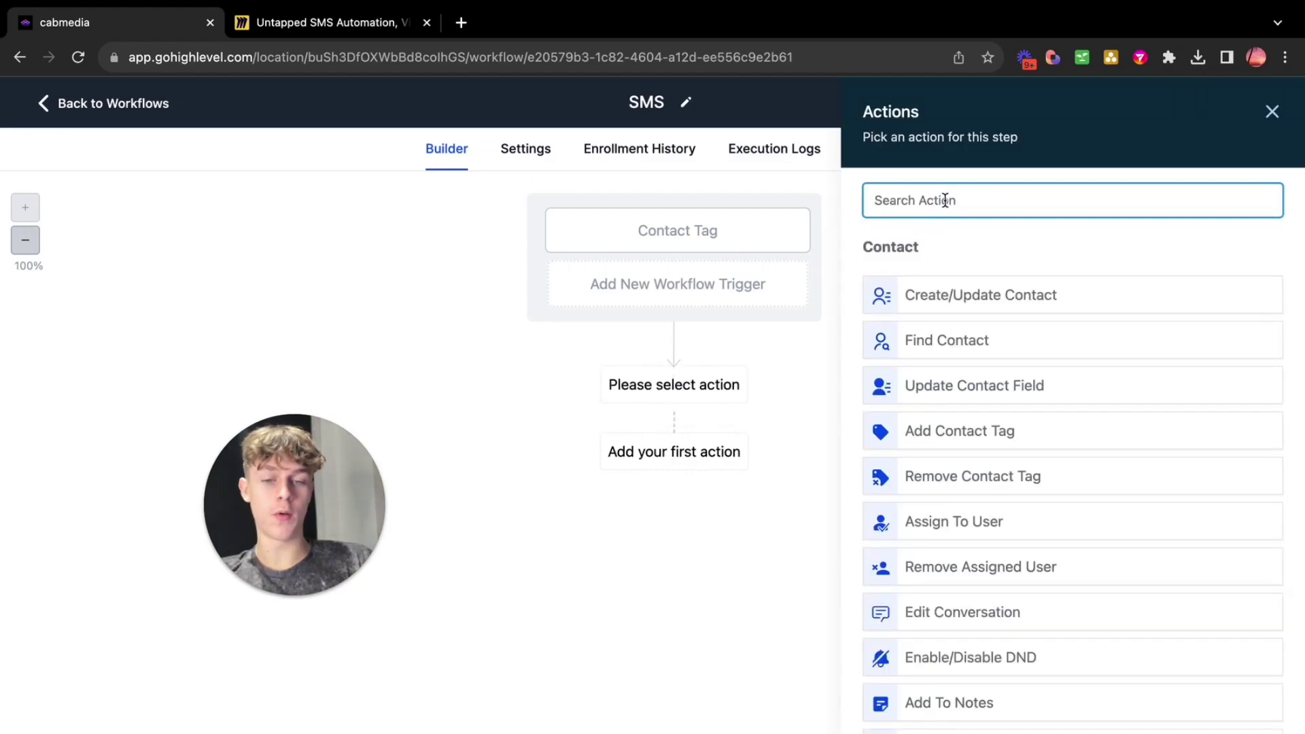
type("sen")
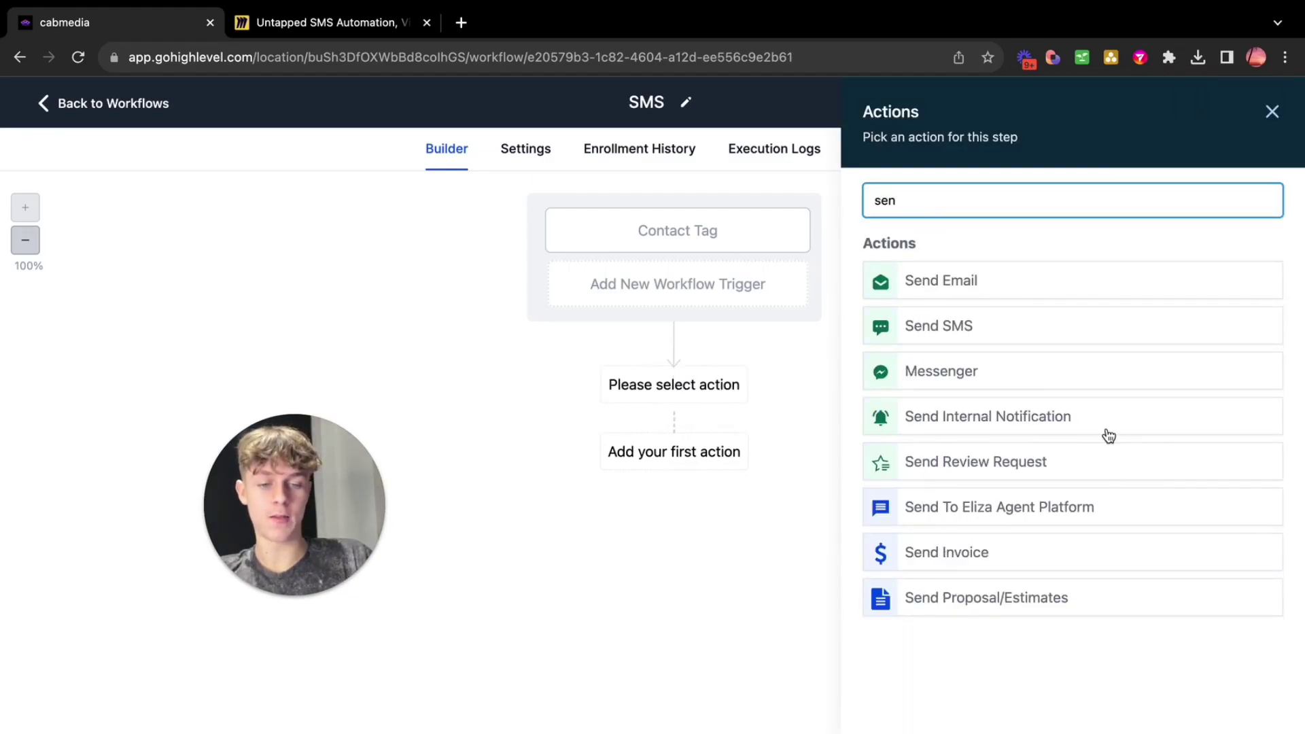
left_click(1018, 326)
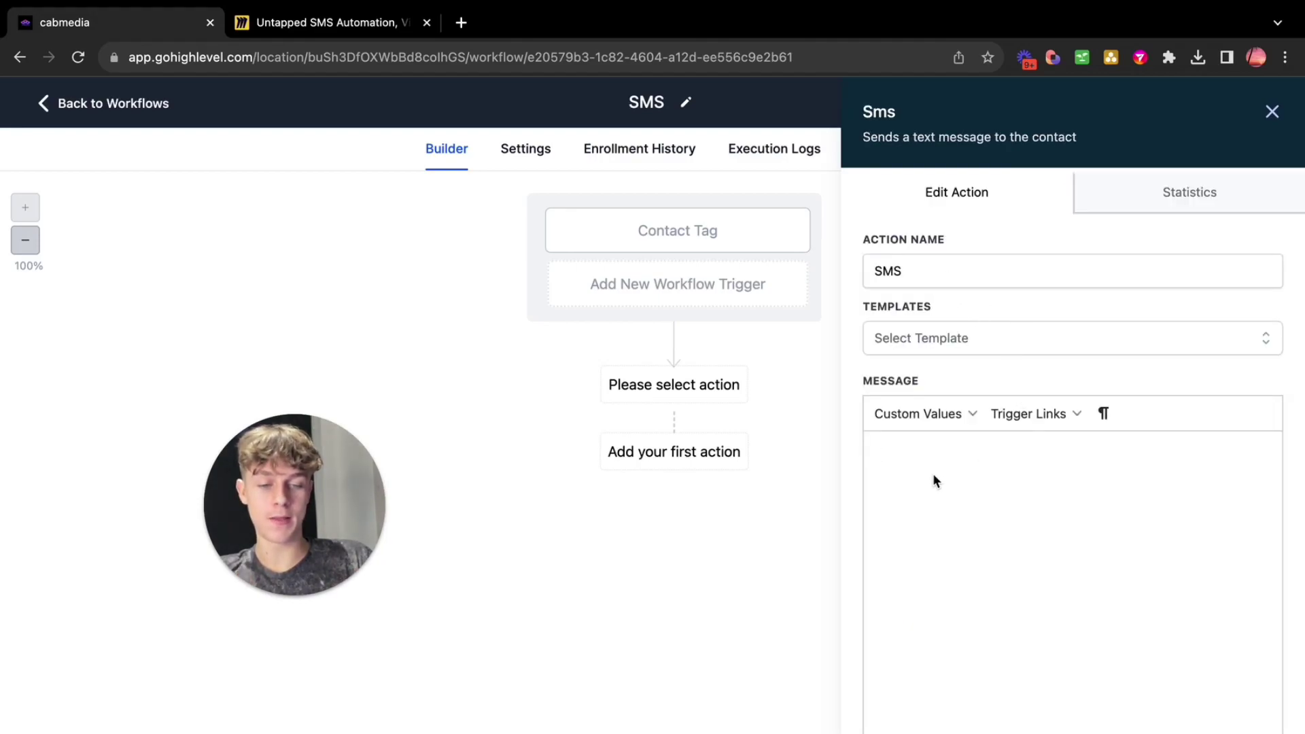
type("Hi")
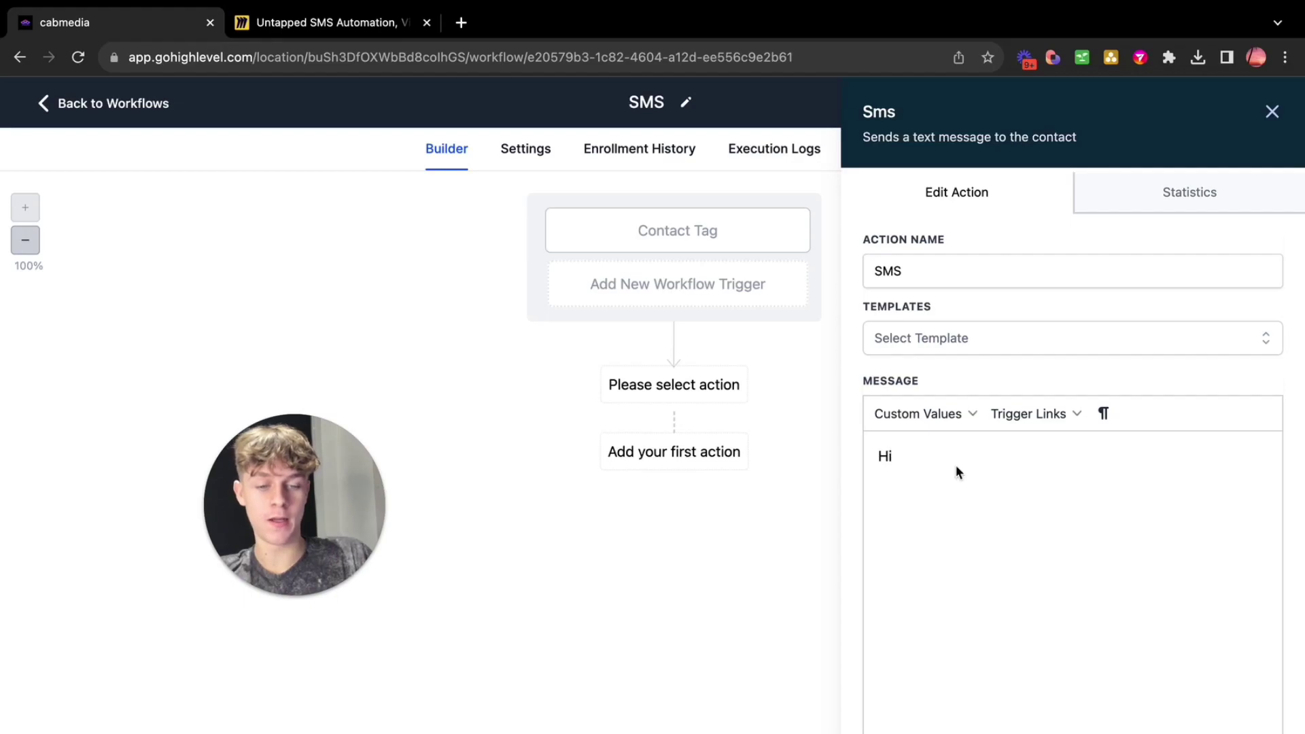
left_click(935, 416)
mouse_move(921, 448)
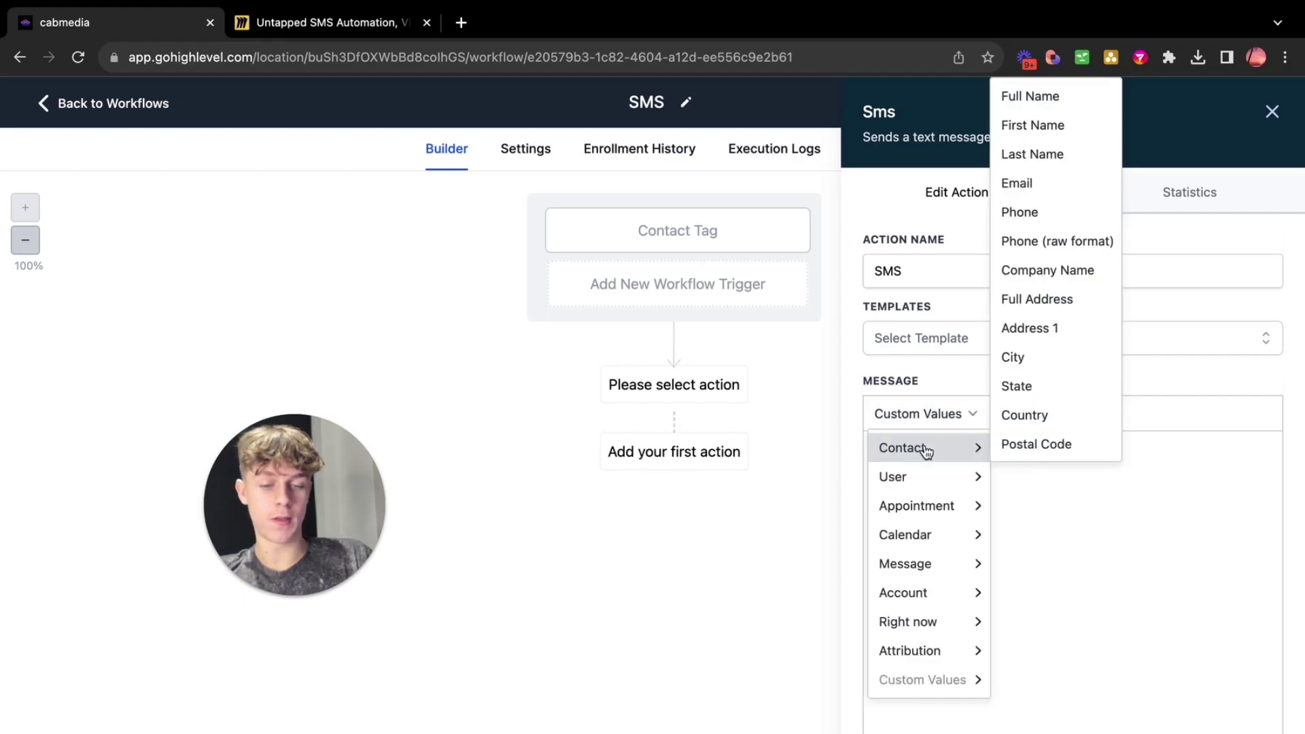
left_click(1028, 130)
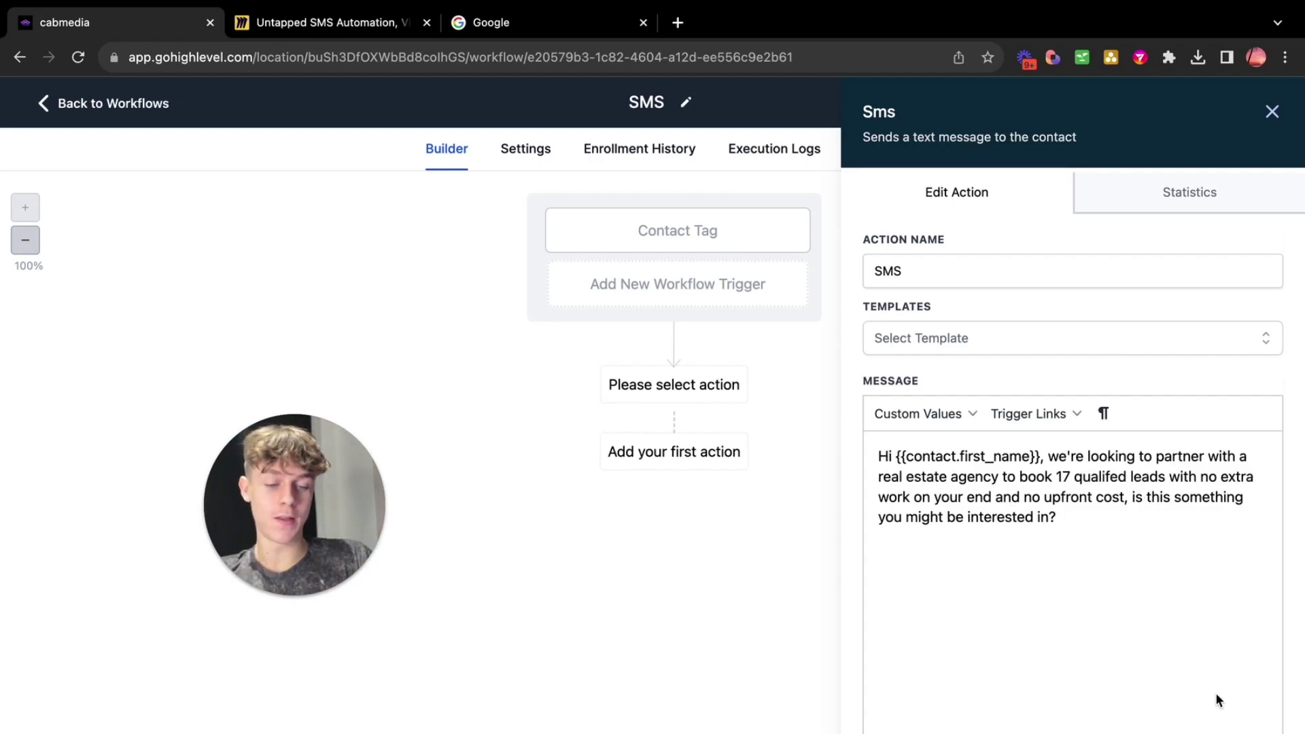
left_click(1160, 726)
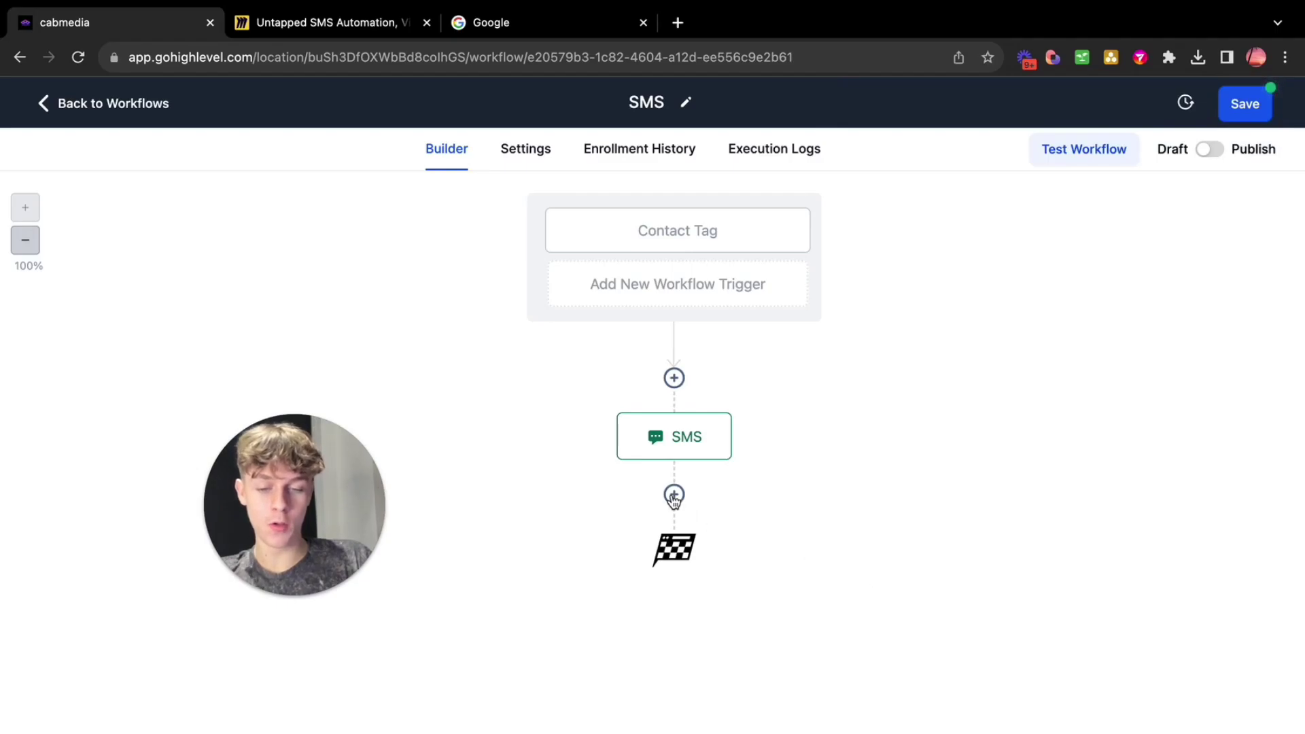
Add a Wait step that waits for a Contact Reply to the SMS step
left_click(674, 492)
type("wait")
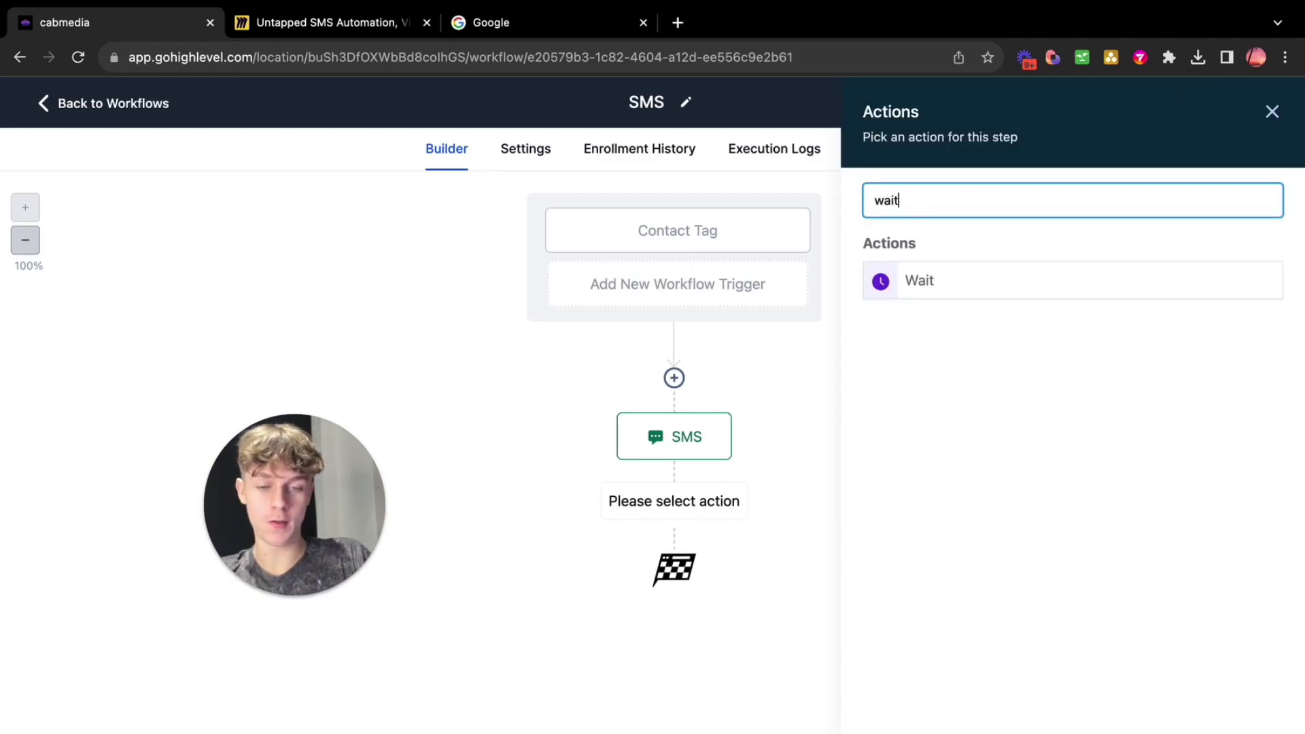
left_click(1016, 291)
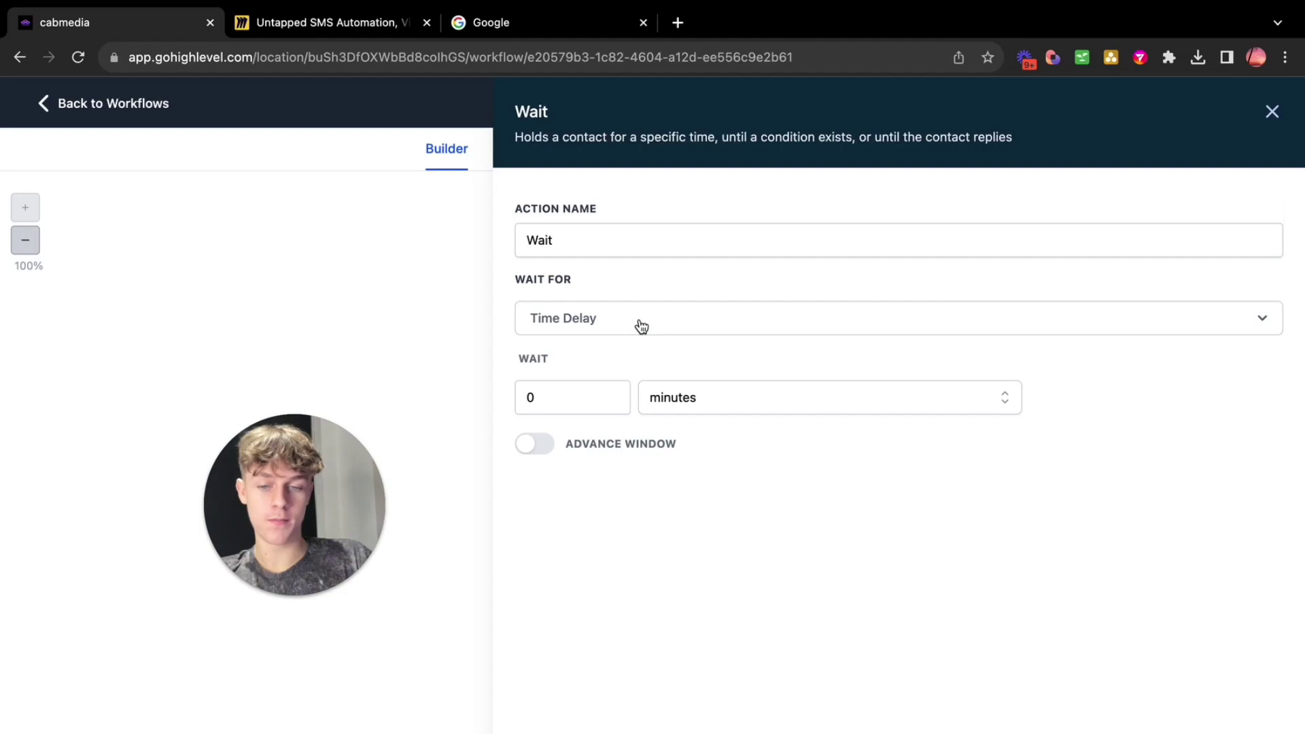
left_click(598, 319)
scroll(600, 535, "down", 2)
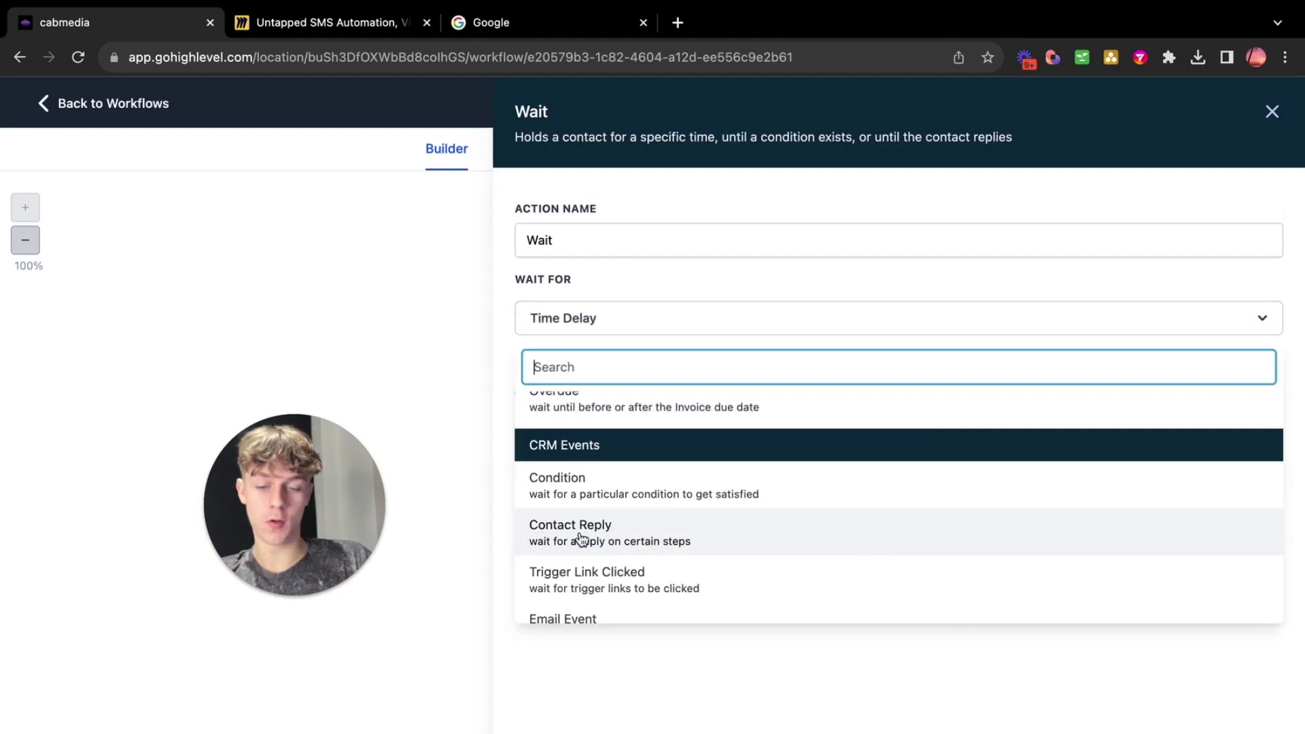
left_click(663, 544)
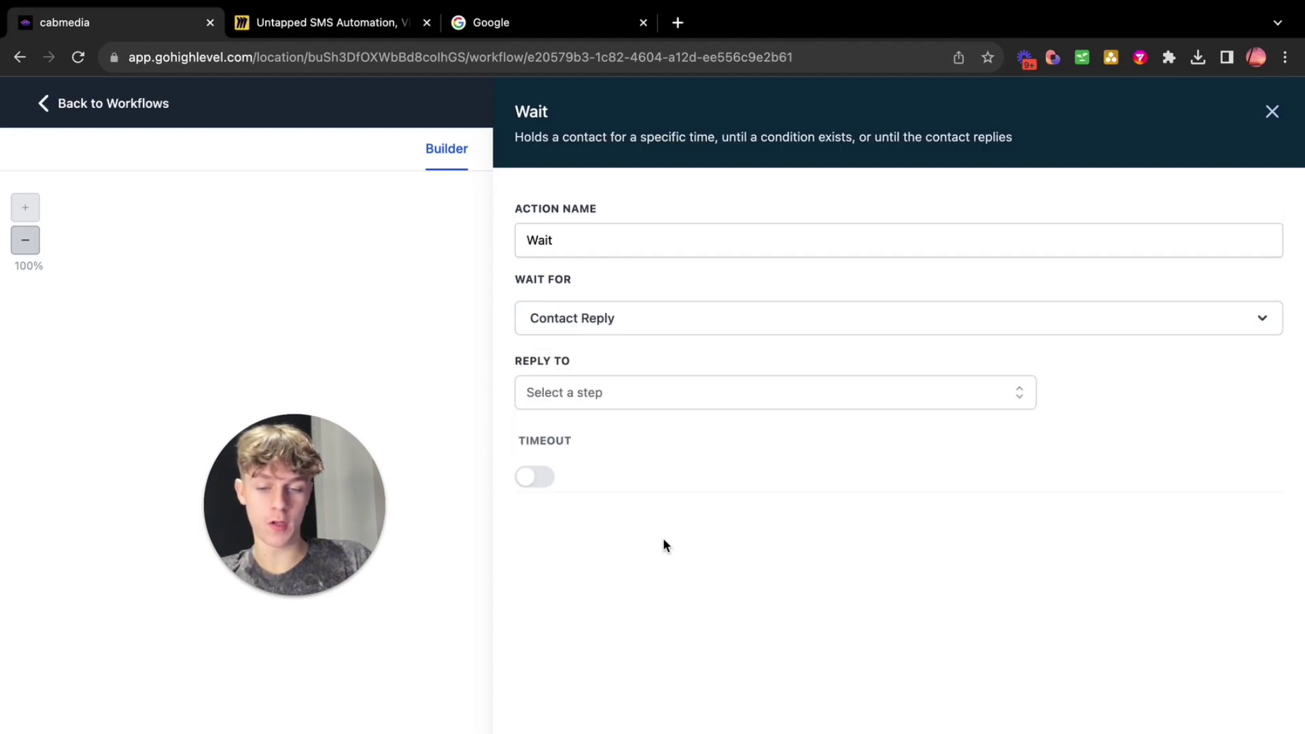
left_click(579, 393)
left_click(590, 511)
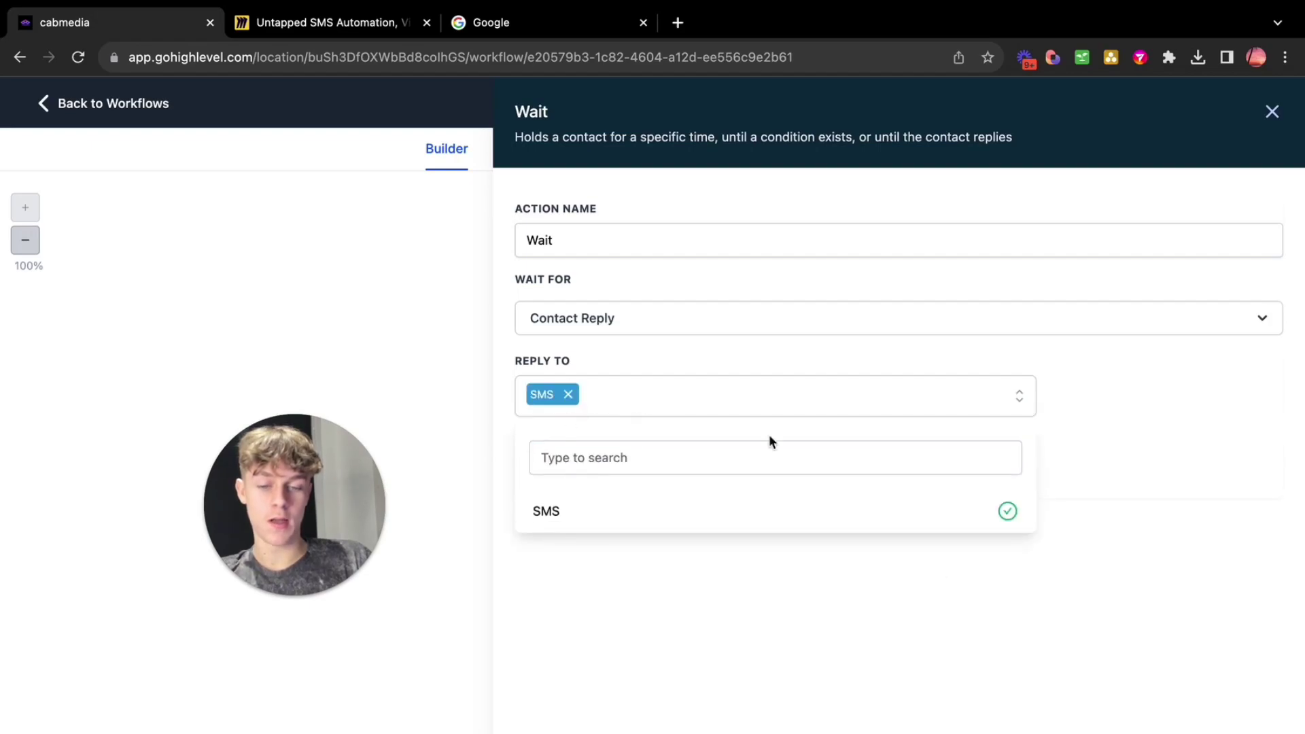
left_click(1023, 657)
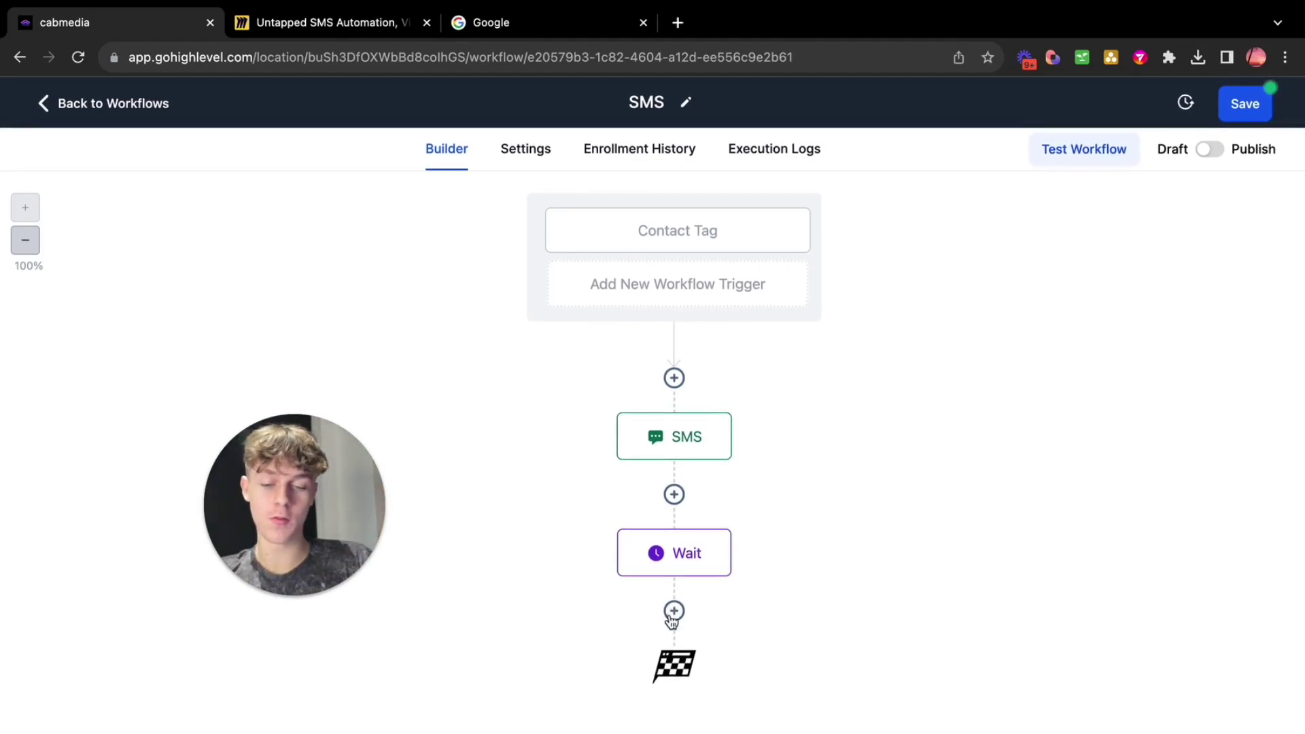
Add an If / Else step and name its first branch 'If prospect replies = true'
left_click(674, 610)
type("i")
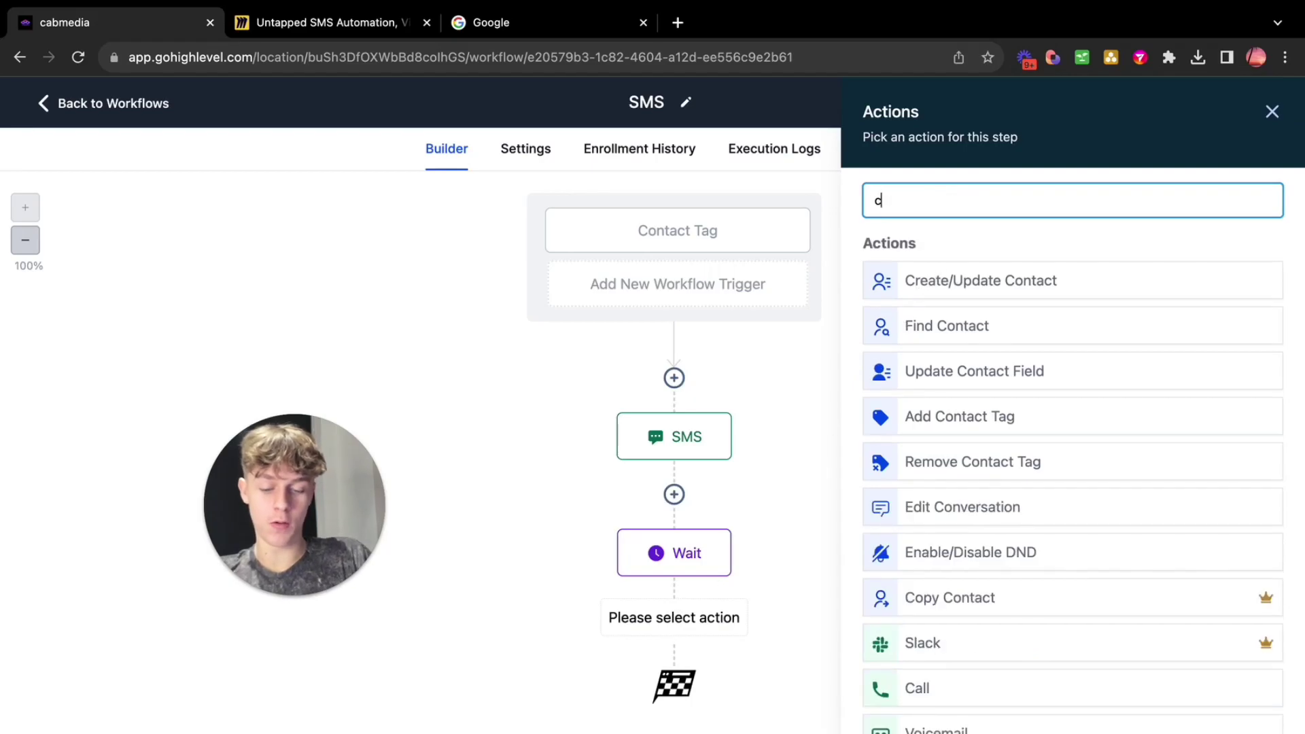
key("BackSpace")
type("if")
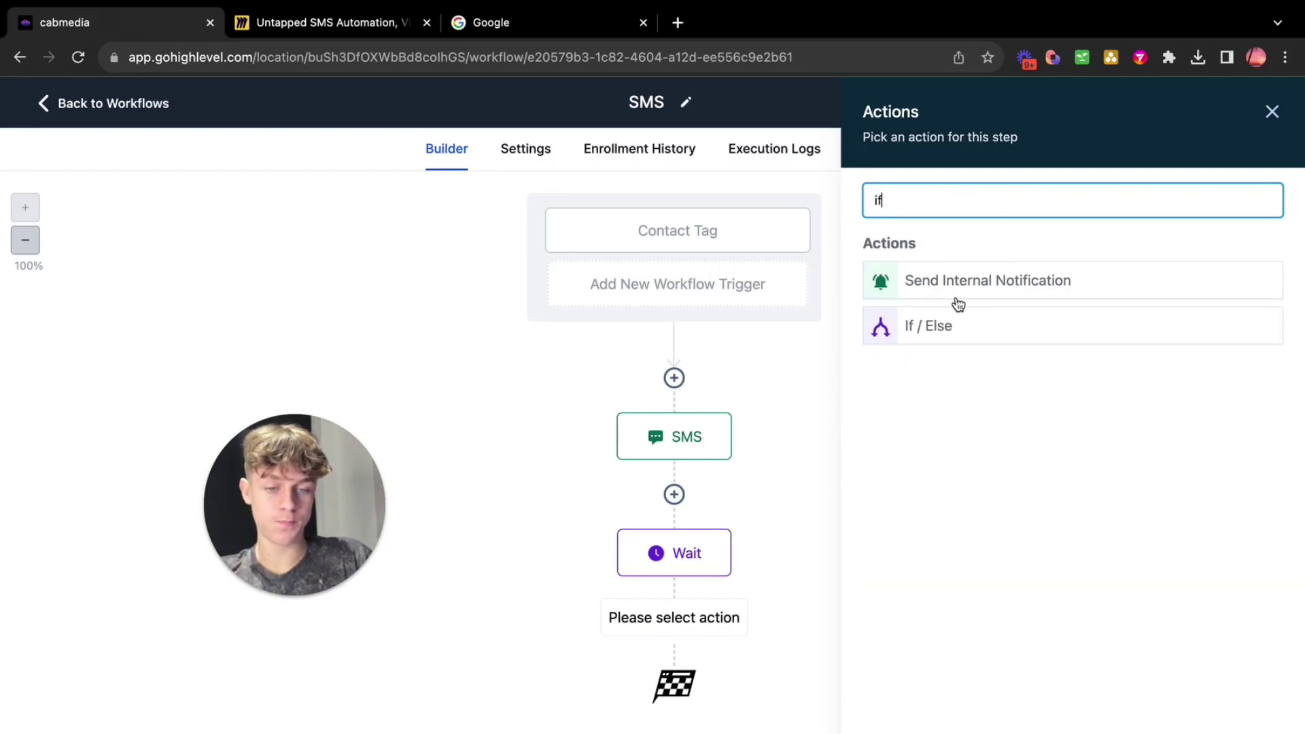
left_click(937, 329)
left_click_drag(643, 360, 493, 368)
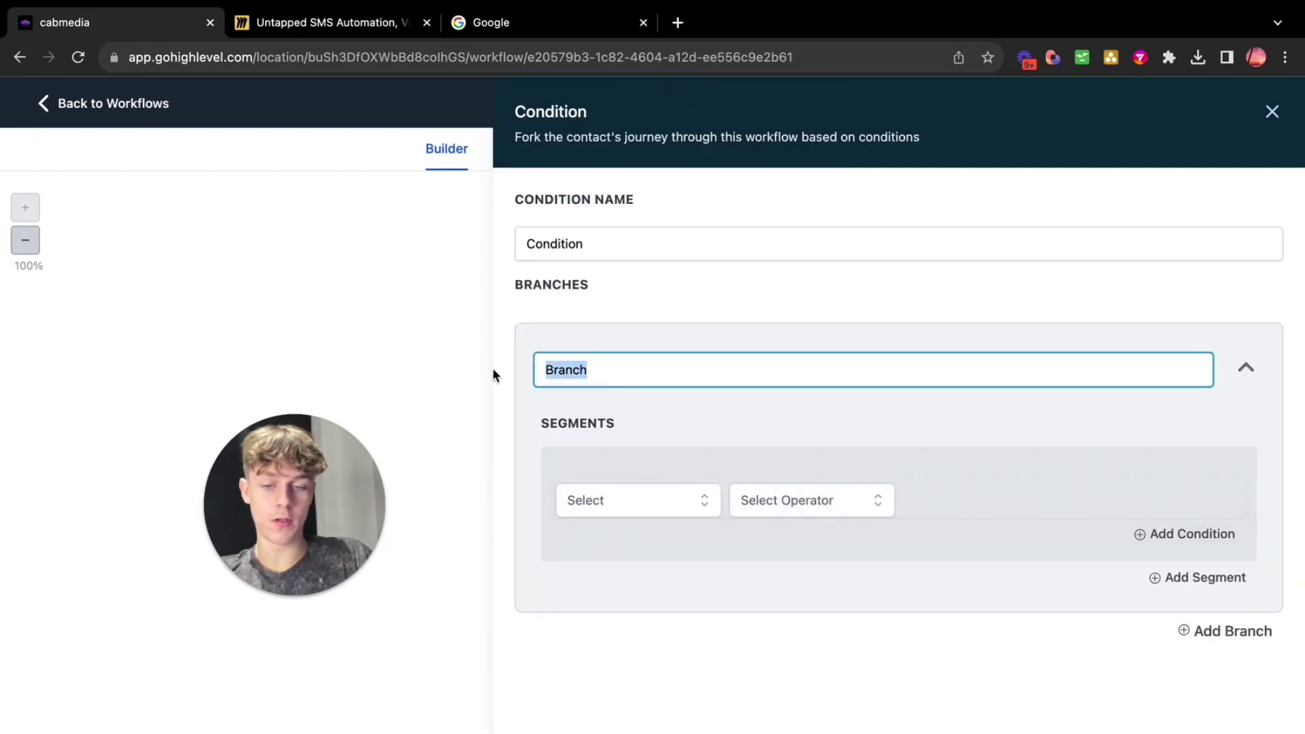
key("BackSpace")
type("If prop")
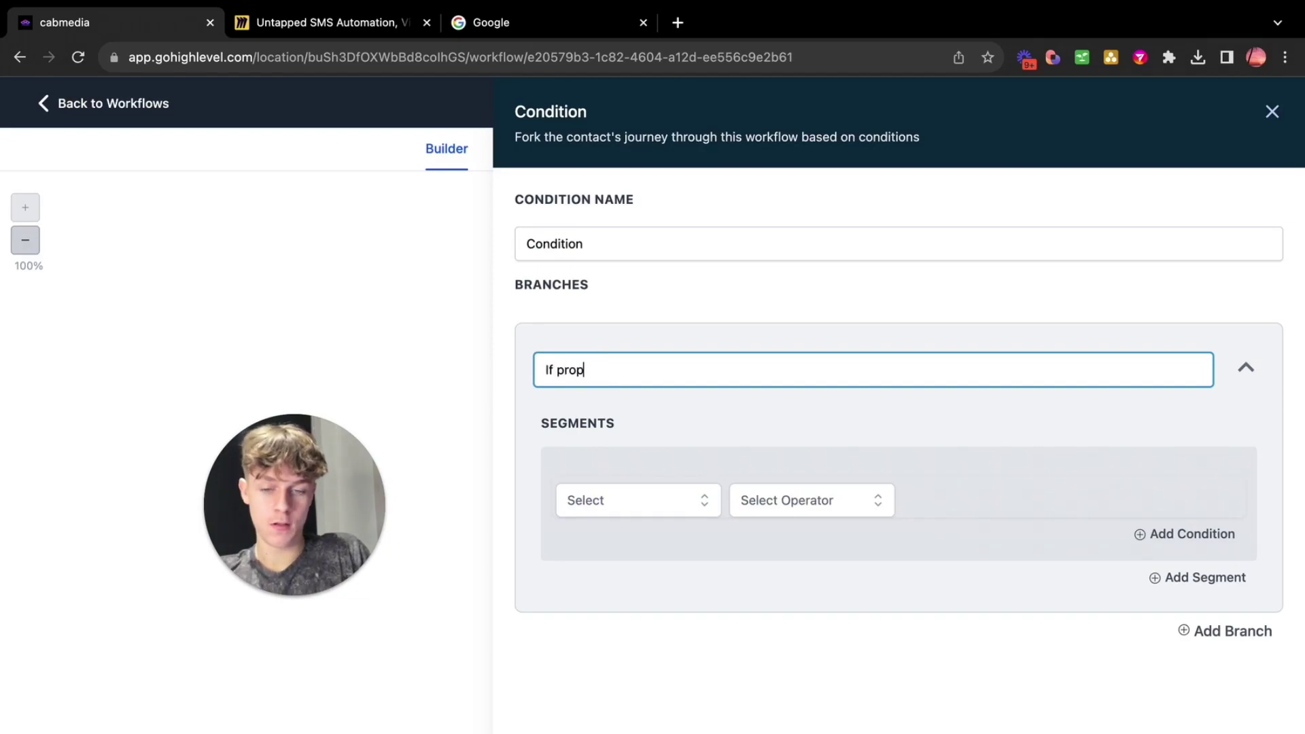
type("sect replies")
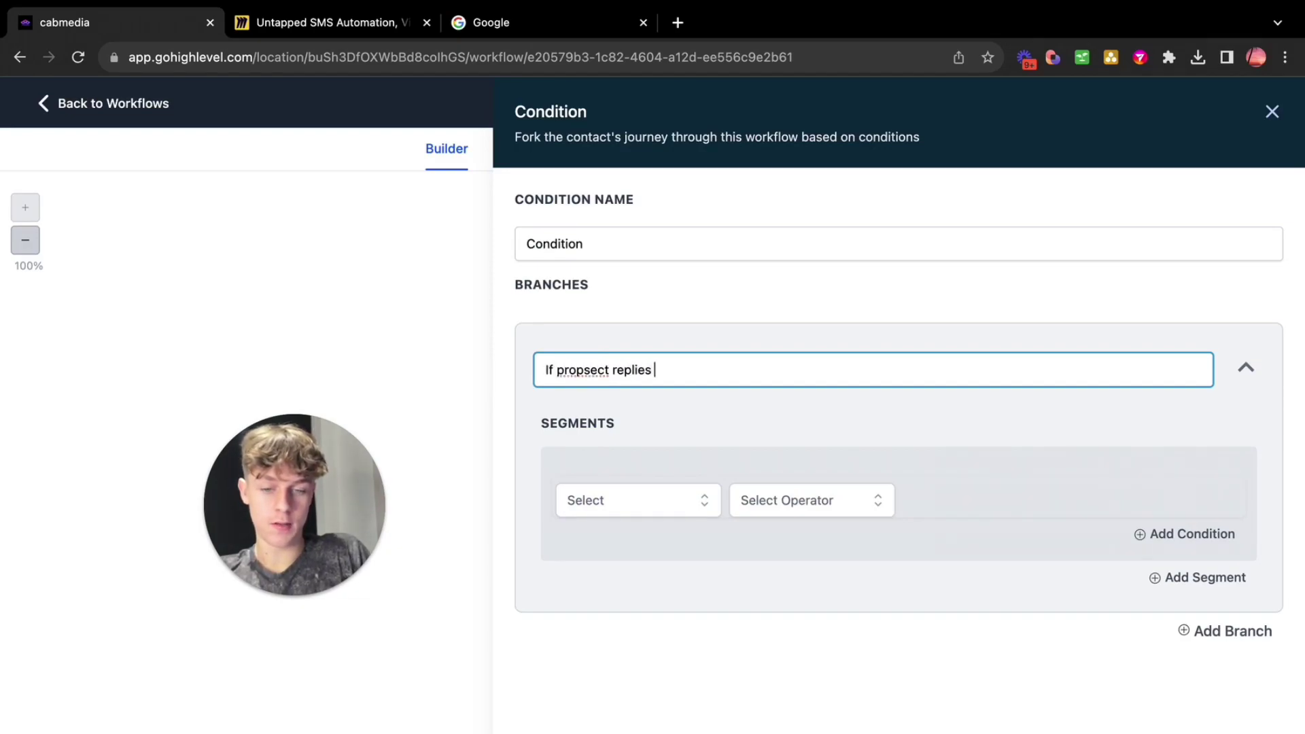
type(" = true")
right_click(581, 371)
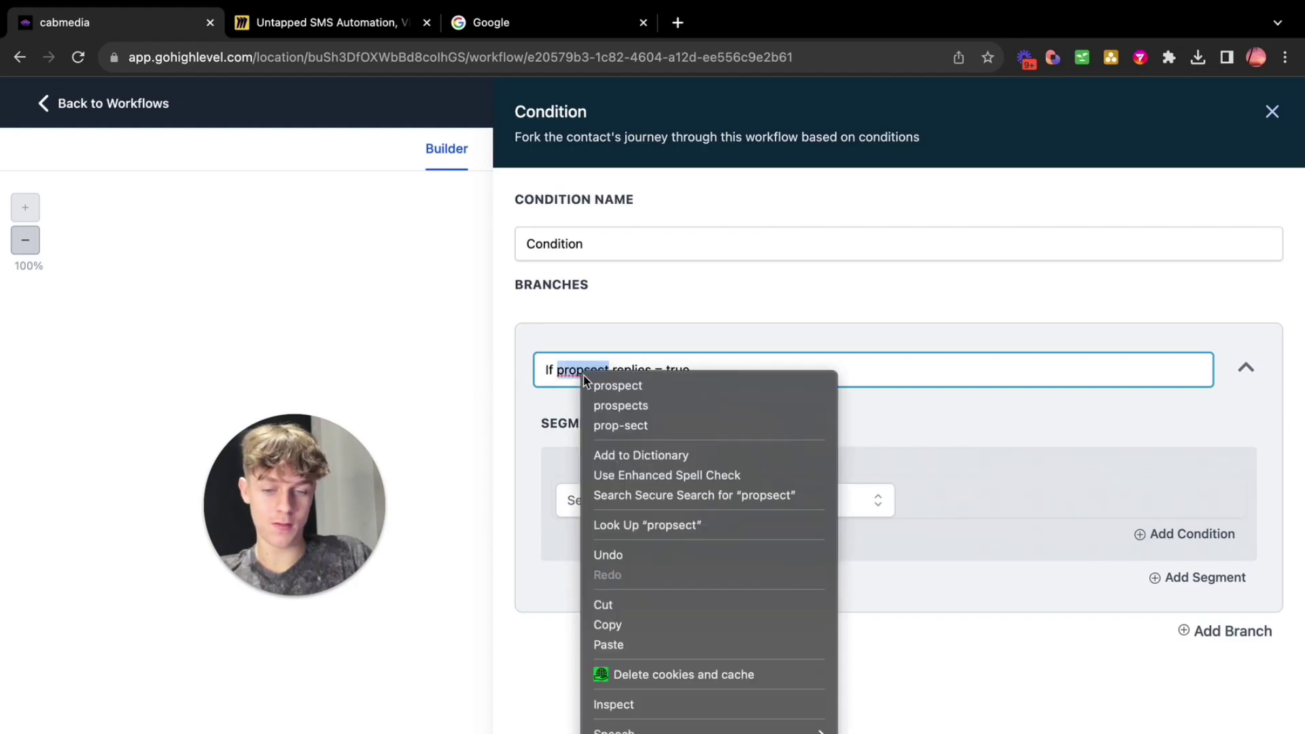
left_click(615, 385)
Set the first branch condition to Contact replied = True
left_click(614, 503)
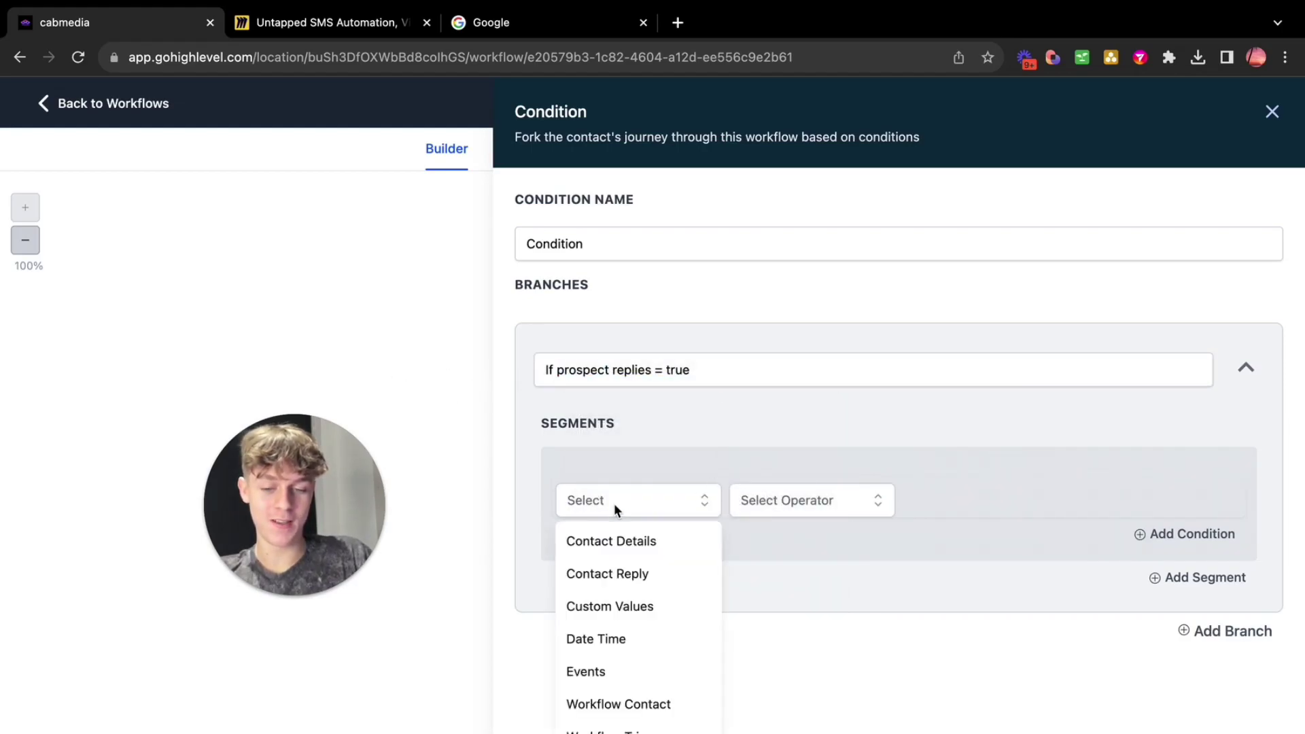
scroll(620, 595, "down", 3)
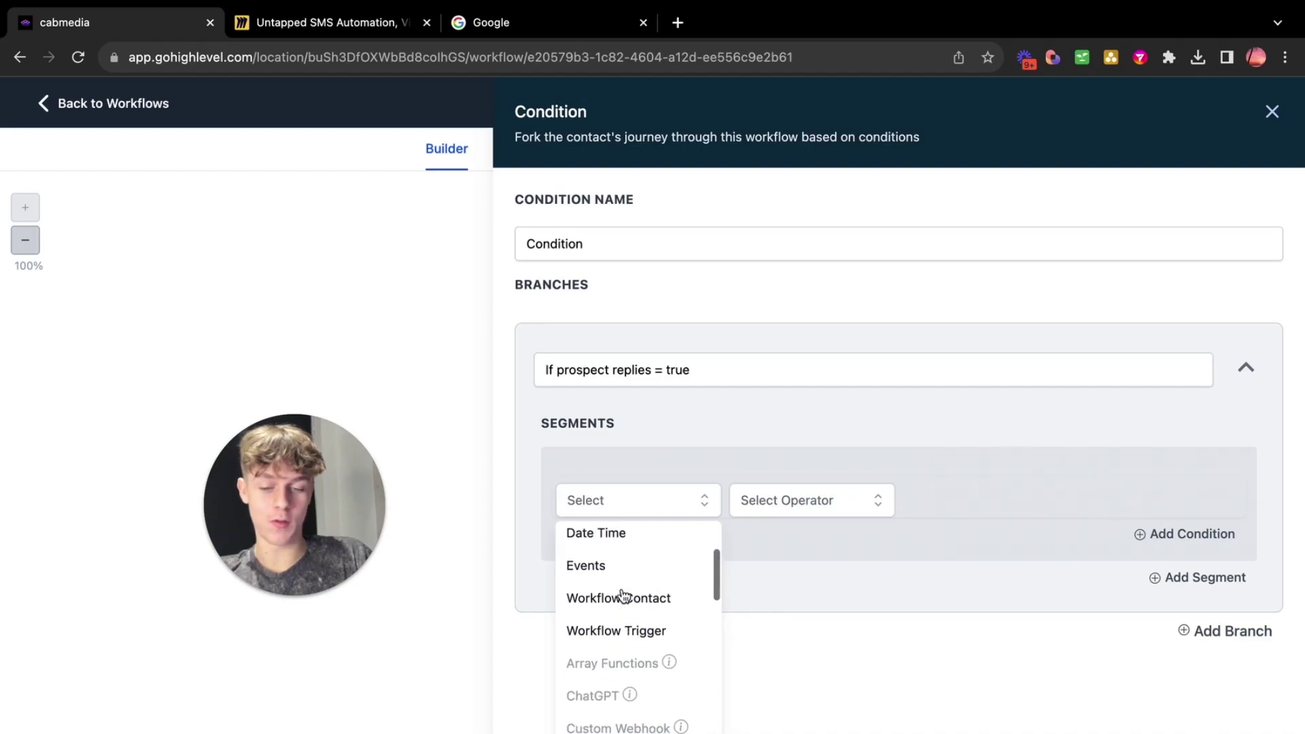
scroll(621, 597, "up", 3)
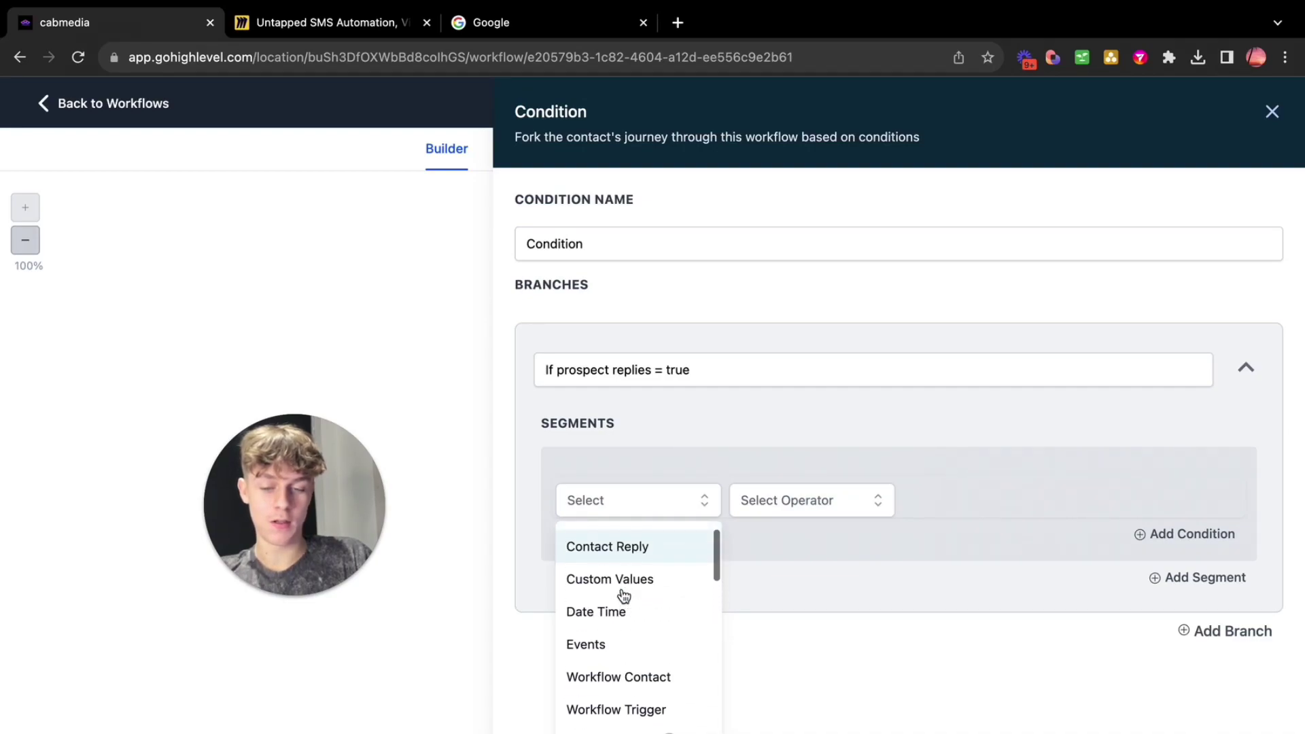
left_click(638, 563)
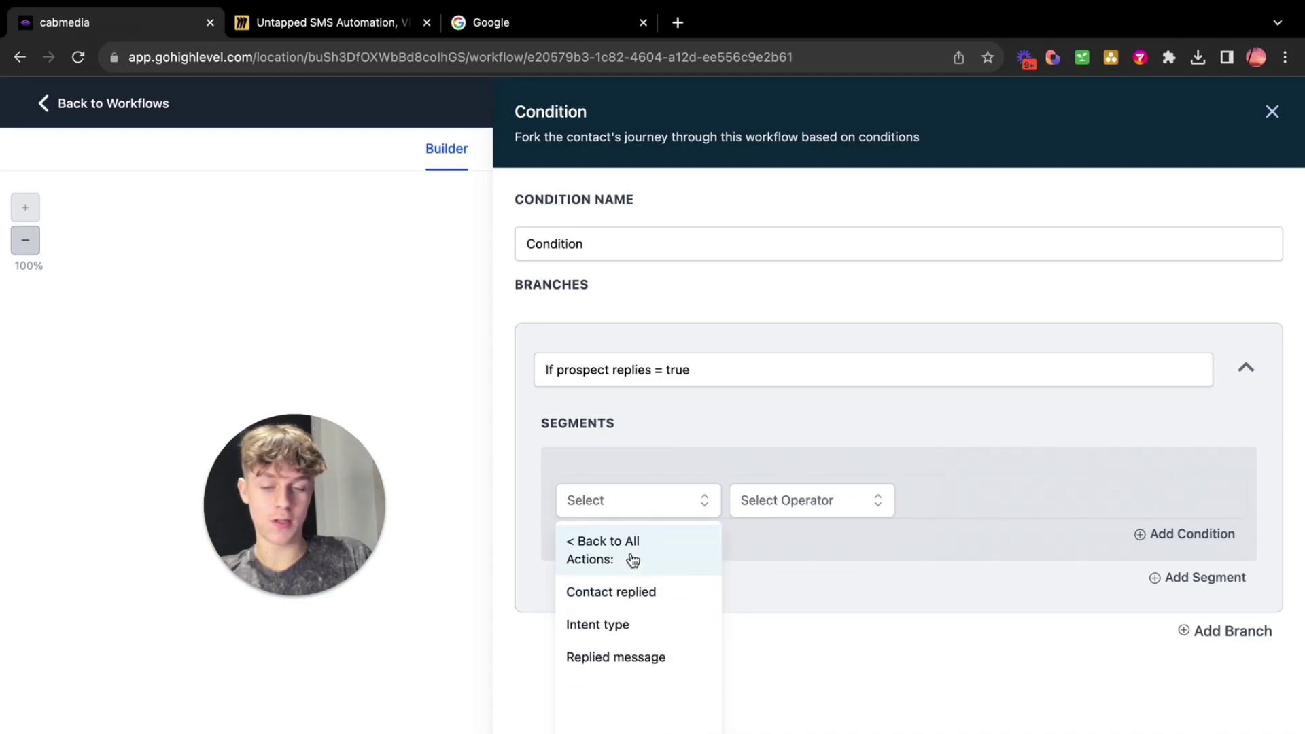
left_click(647, 592)
left_click(815, 501)
left_click(774, 614)
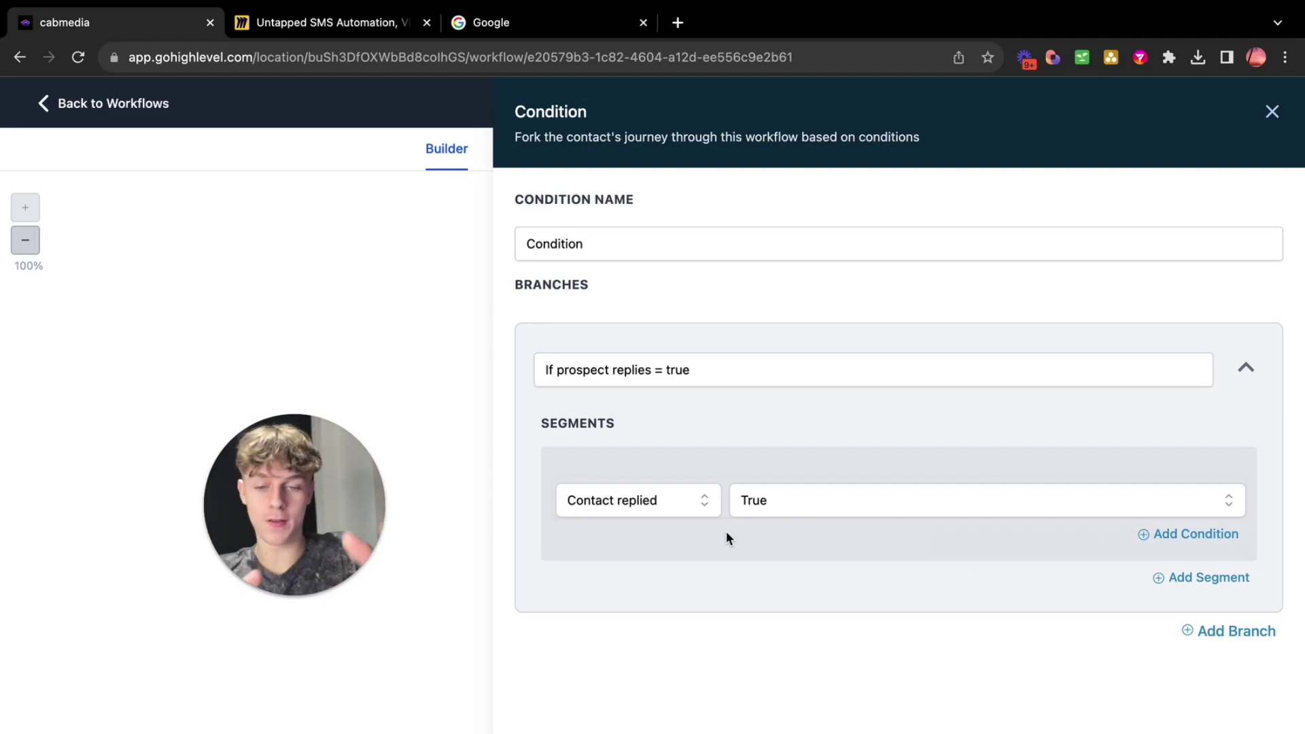
Add a second branch 'If prospect replies = false' with condition Contact replied = False
left_click(1232, 632)
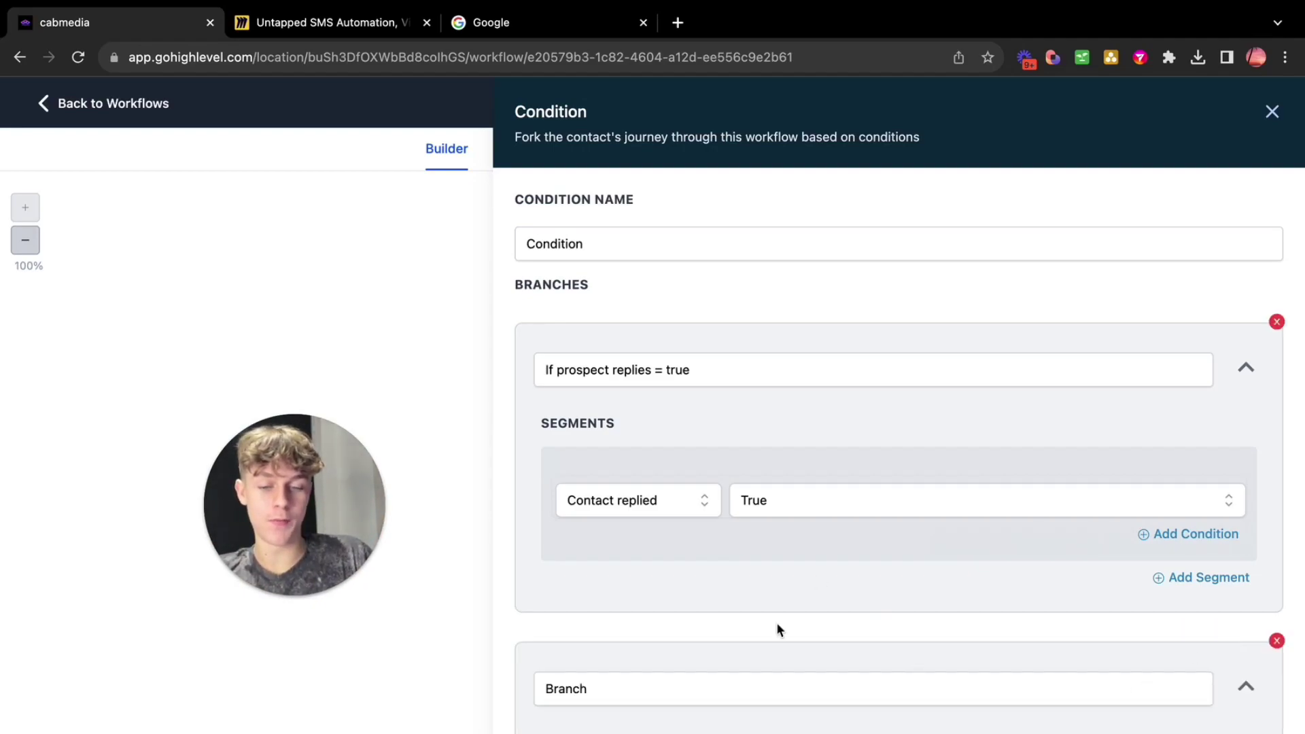
left_click_drag(661, 375, 536, 374)
key("super+c")
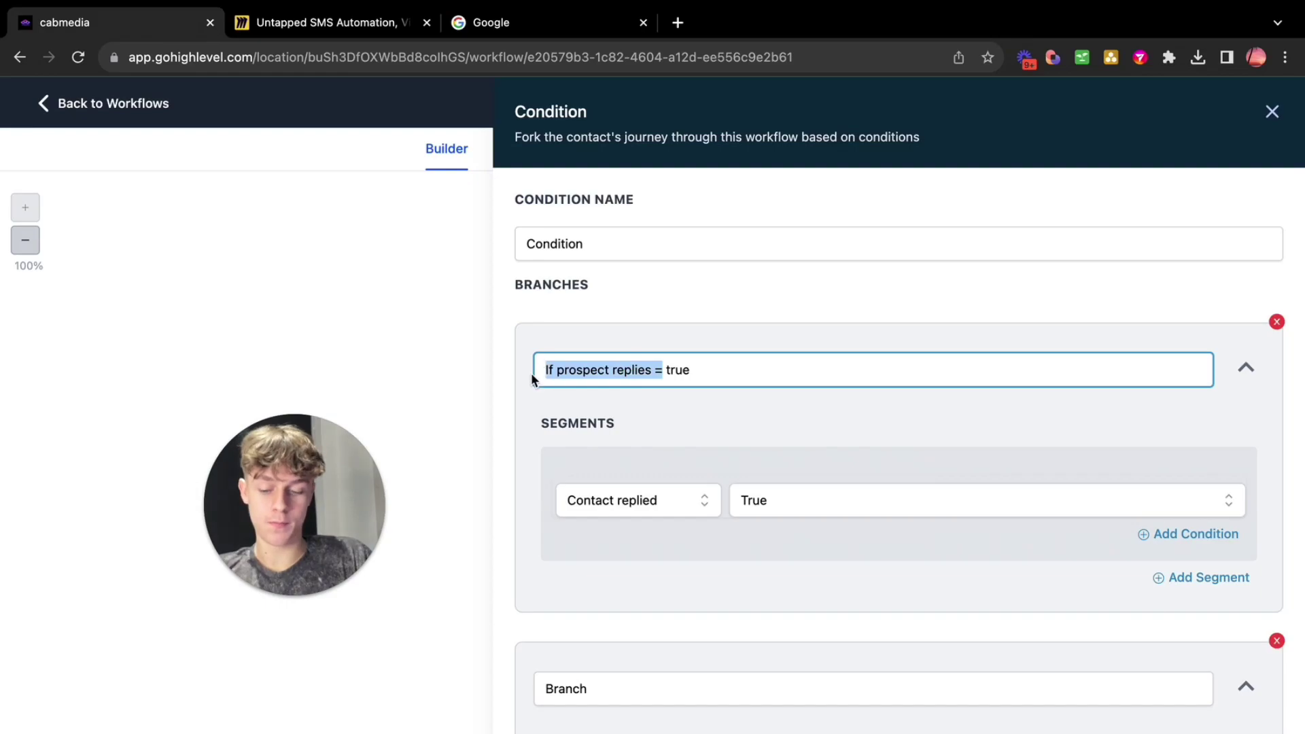
left_click_drag(612, 688, 484, 691)
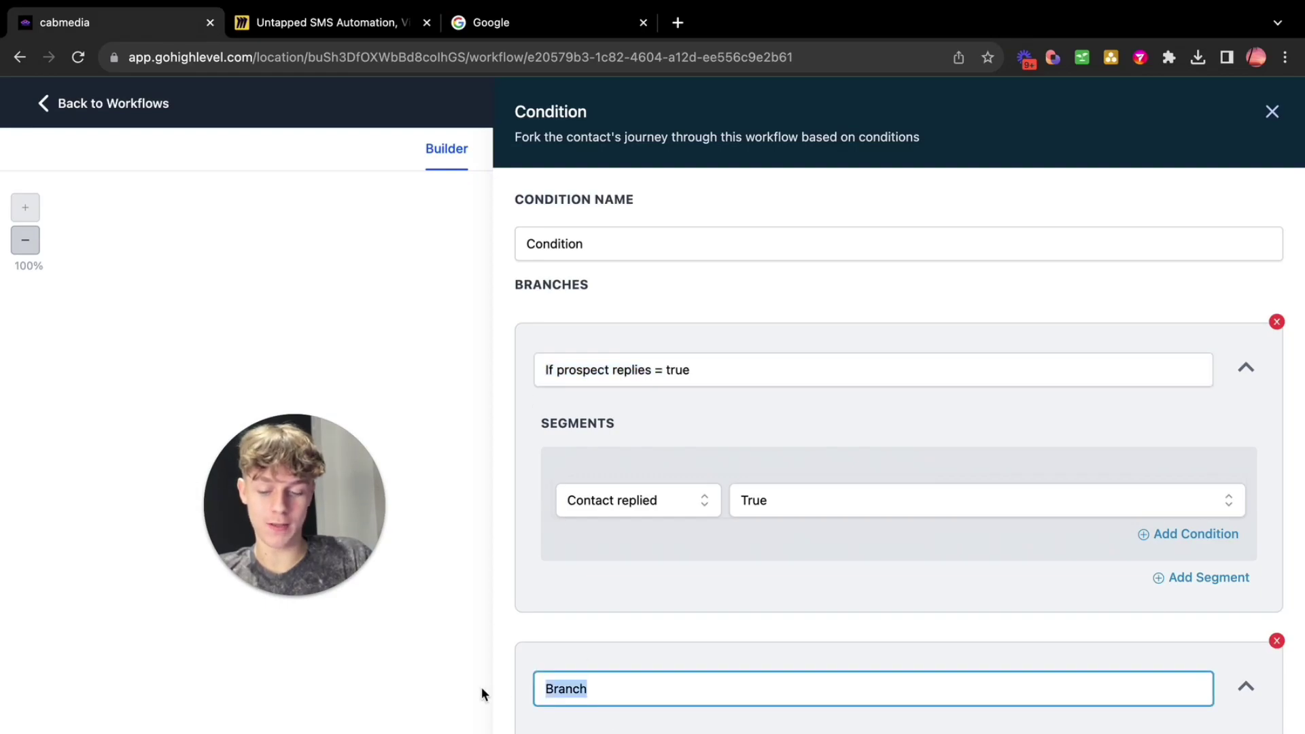
key("super+v")
type("false")
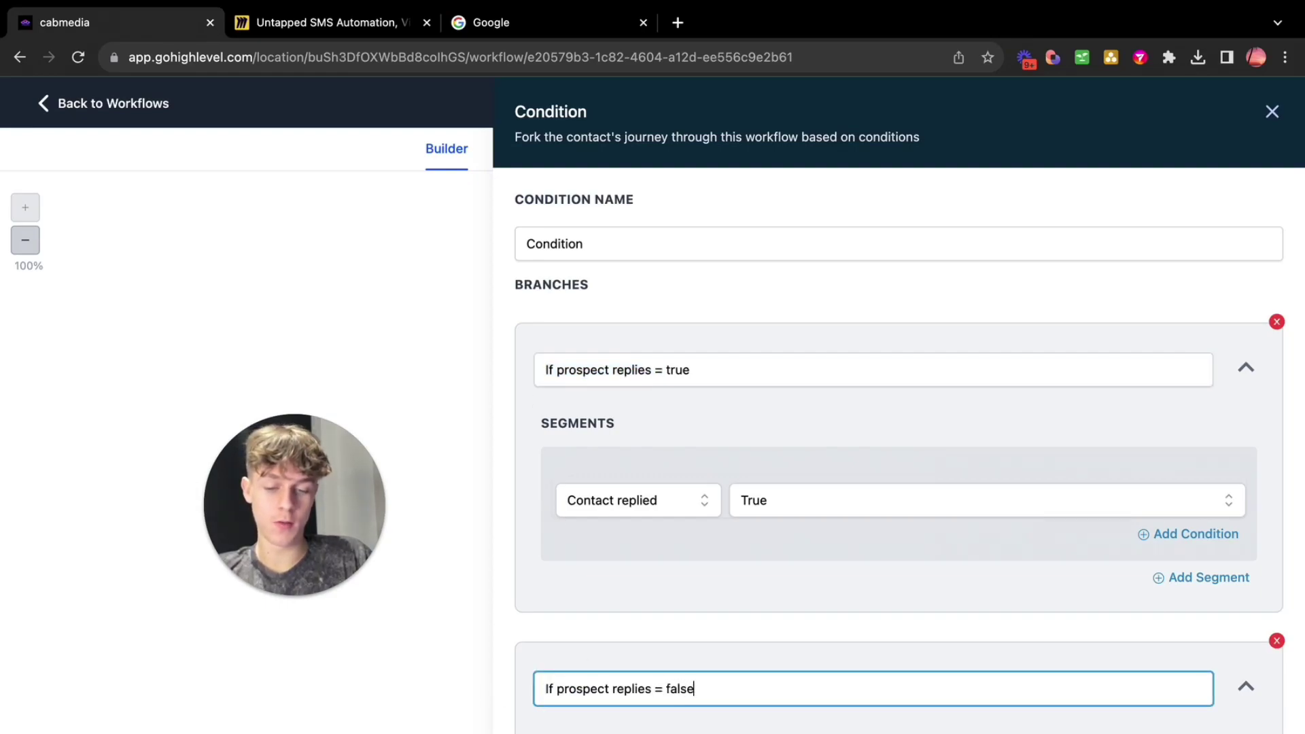
scroll(680, 599, "down", 4)
left_click(654, 579)
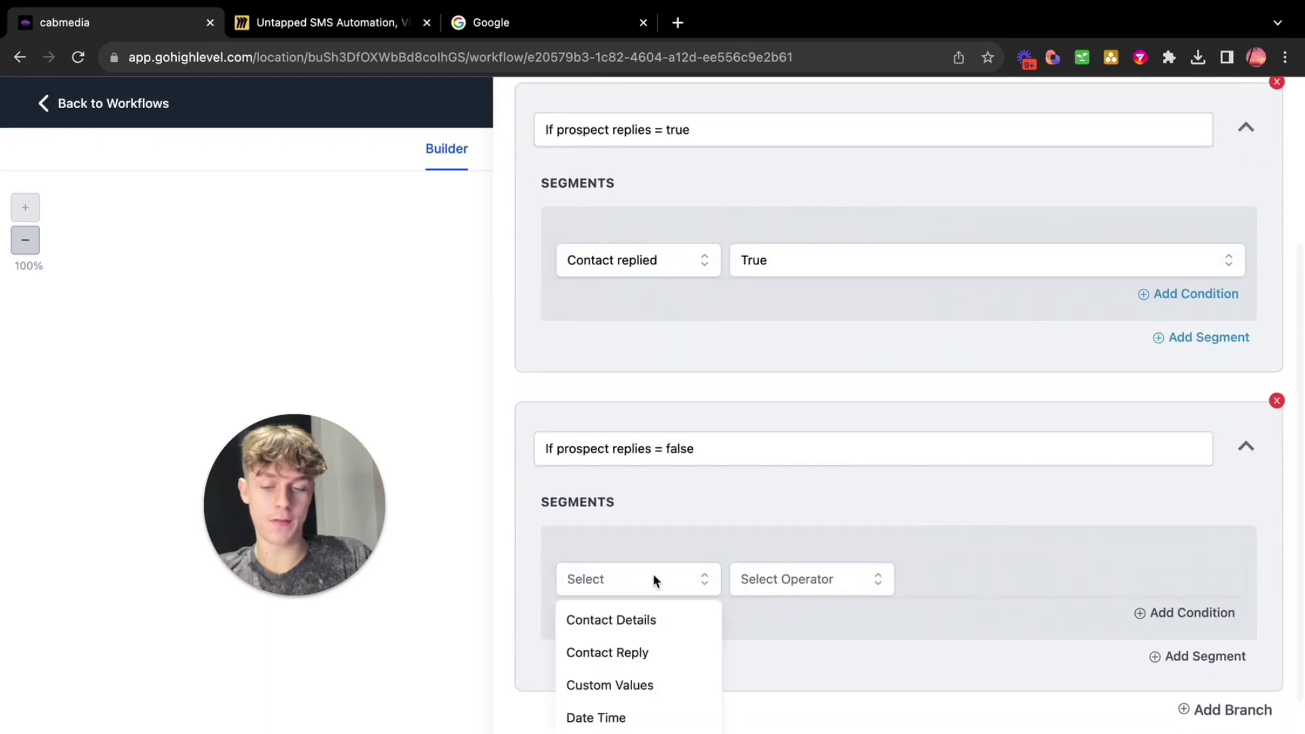
left_click(634, 653)
scroll(665, 653, "down", 1)
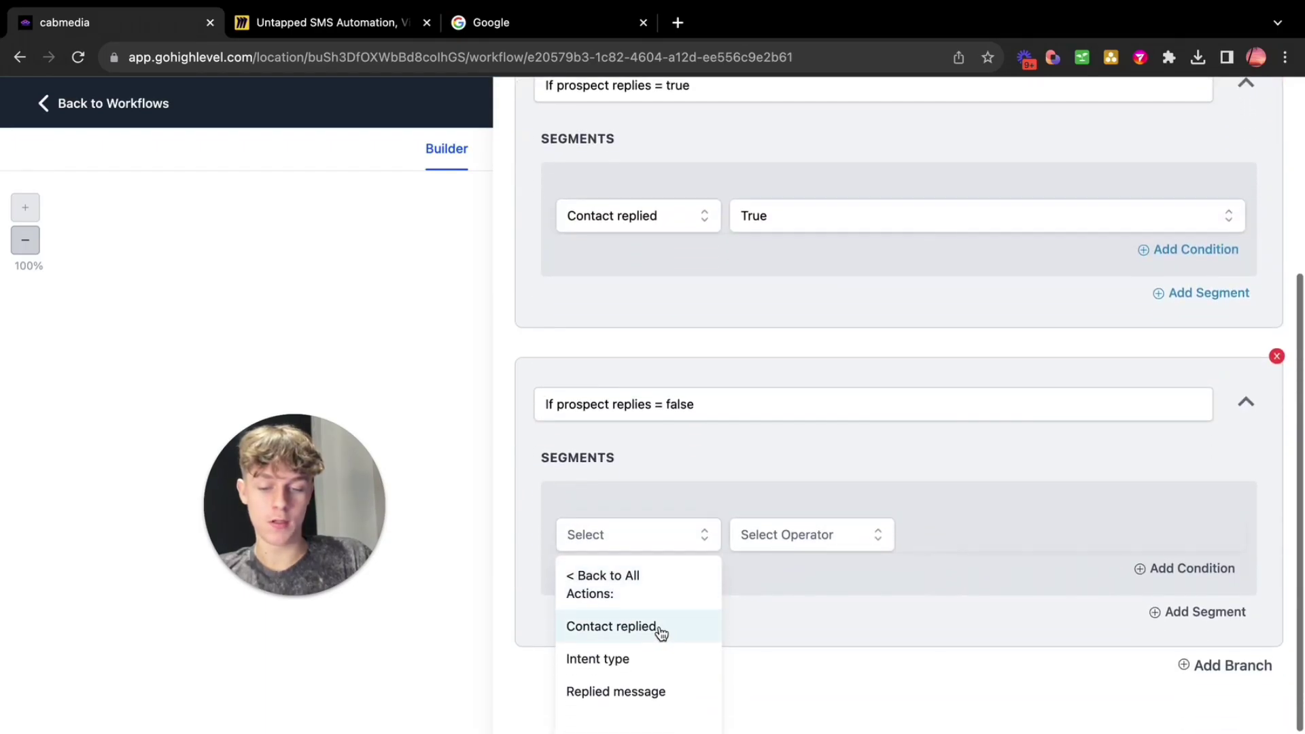
left_click(659, 631)
left_click(786, 578)
left_click(786, 678)
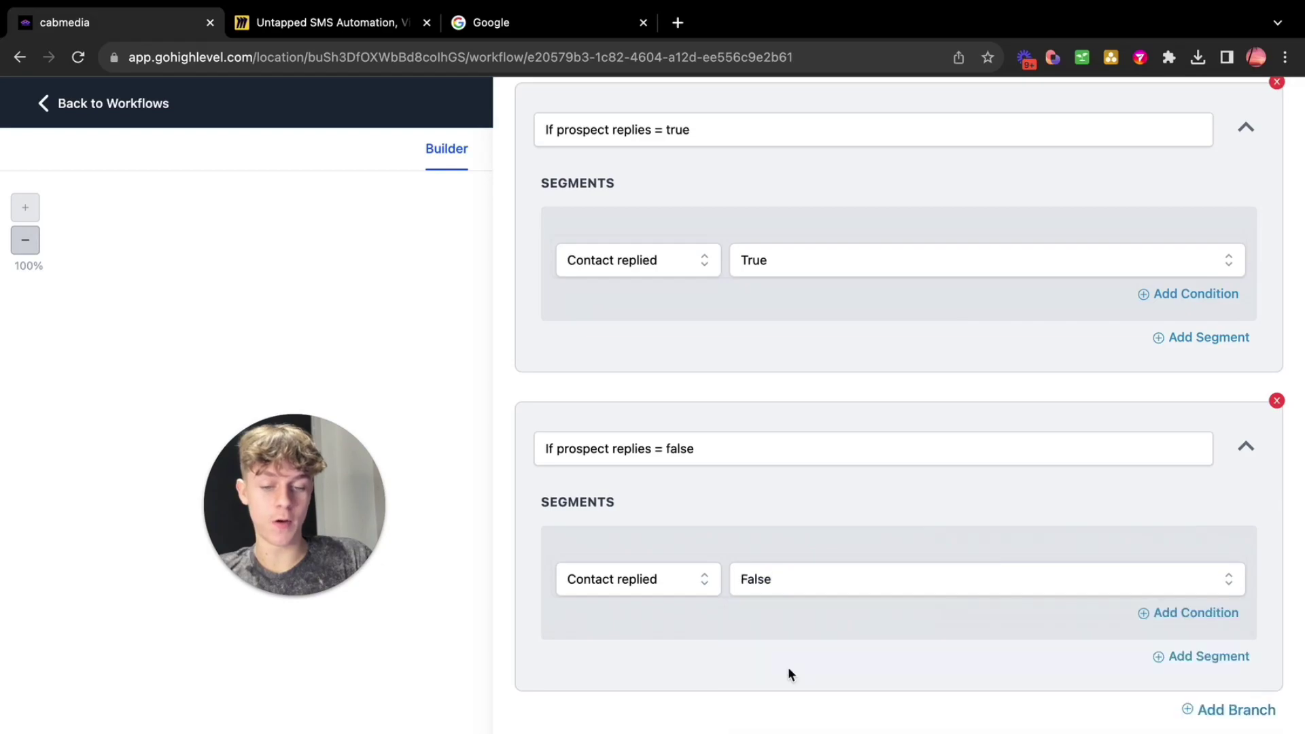
Save the If / Else condition and scroll down to its branches
left_click(1156, 731)
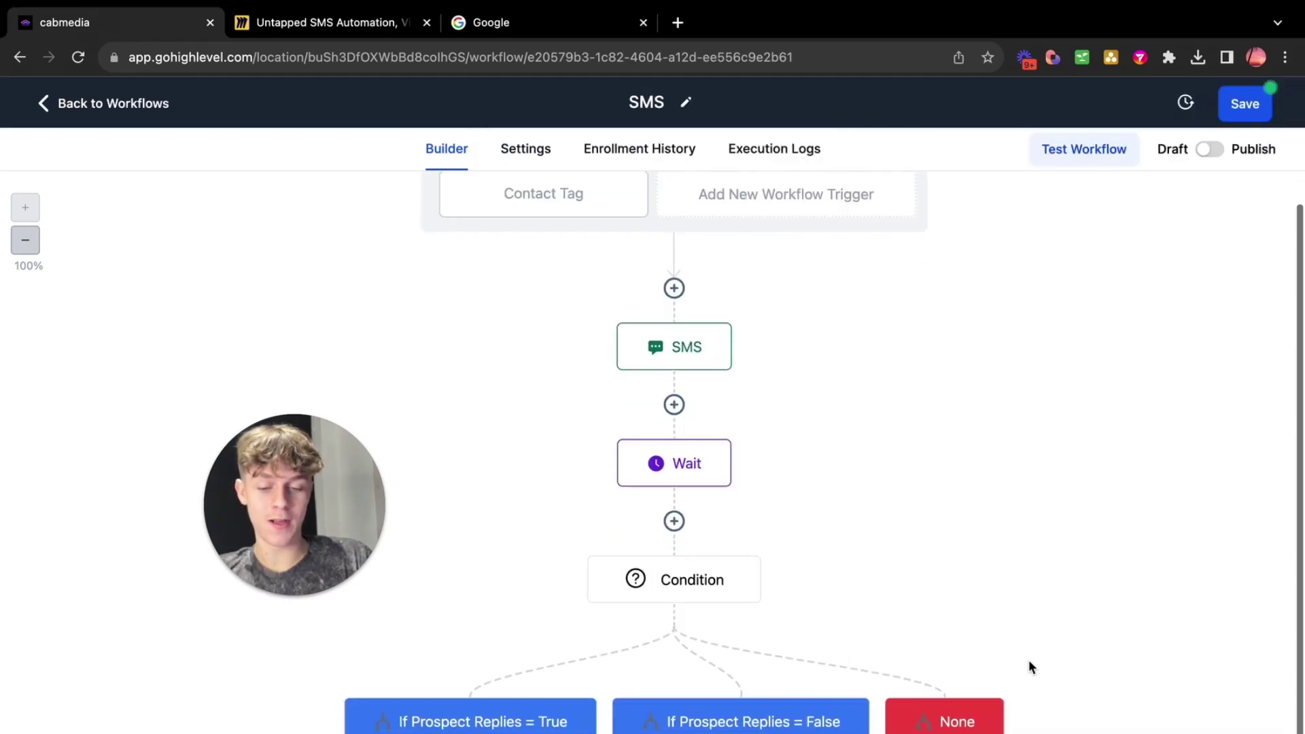
scroll(1029, 659, "down", 2)
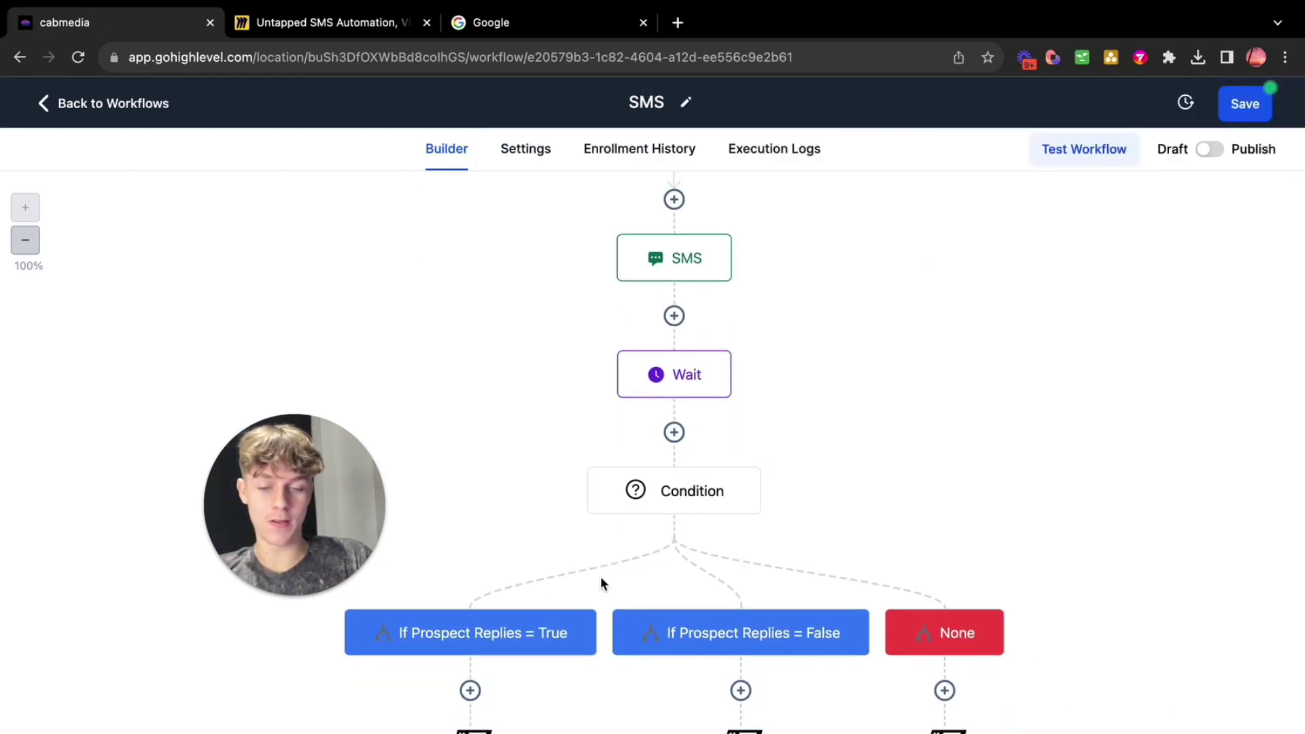
scroll(600, 636, "down", 1)
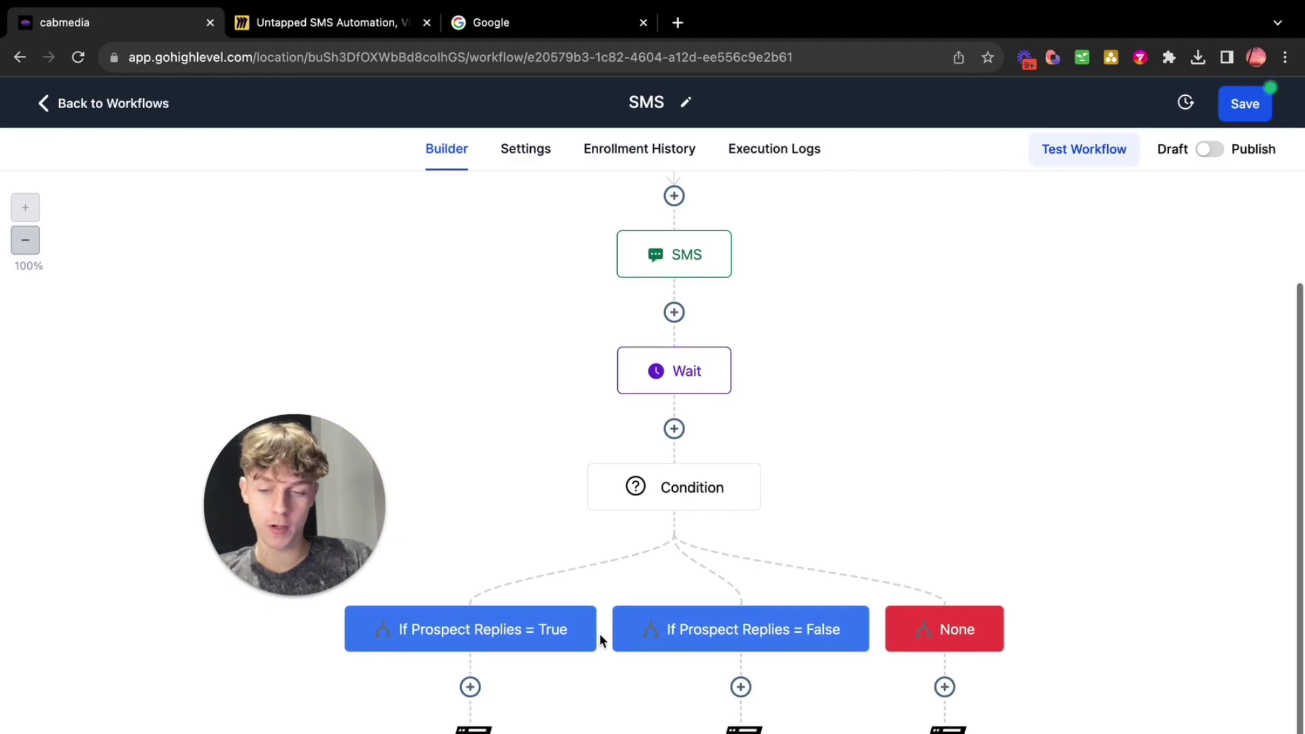
left_click_drag(300, 477, 219, 333)
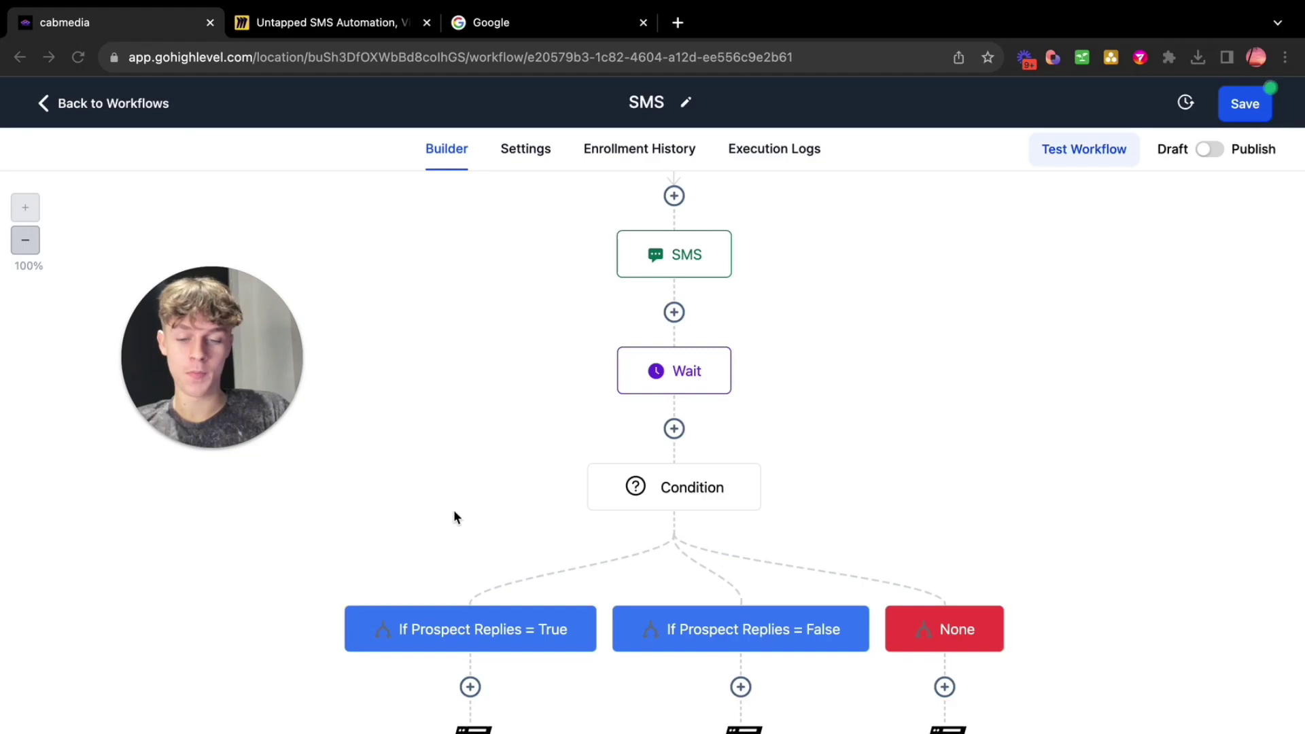
scroll(350, 729, "down", 1)
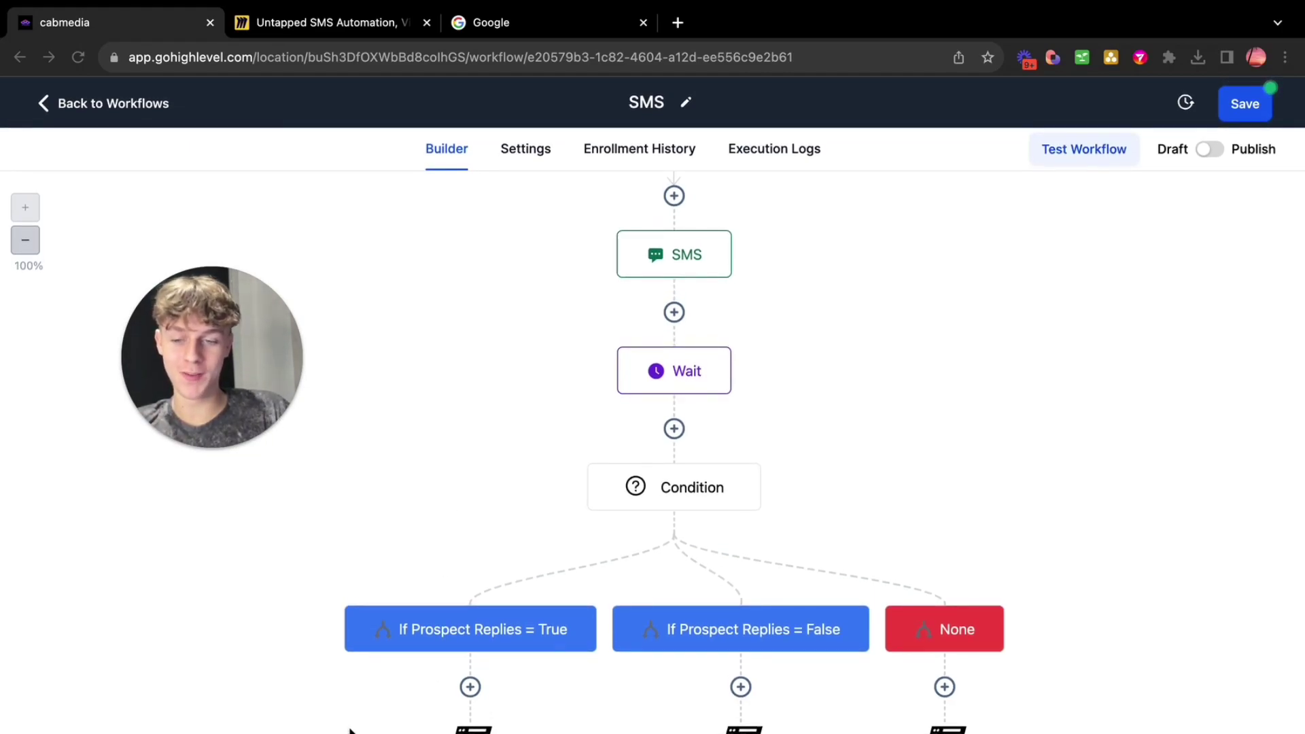
Add a 10-minute Wait step under the If Prospect Replies = True branch
left_click(471, 687)
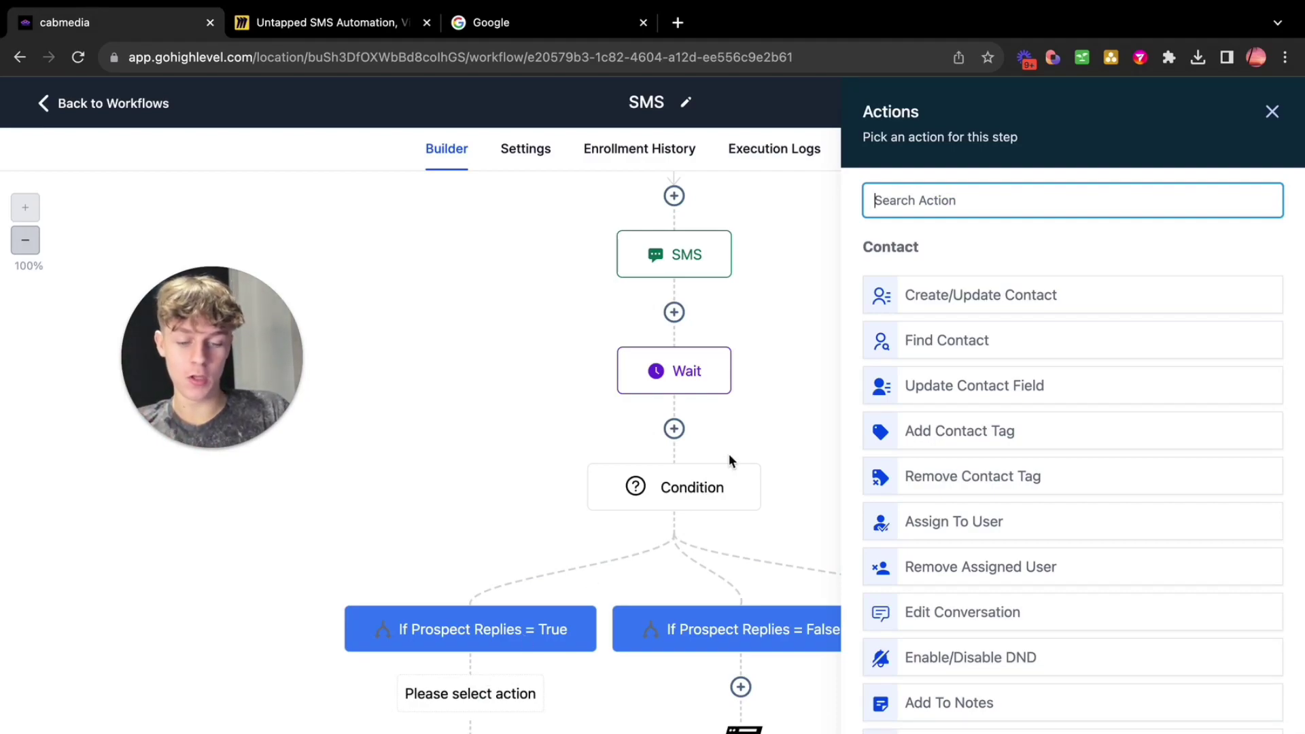
type("wait")
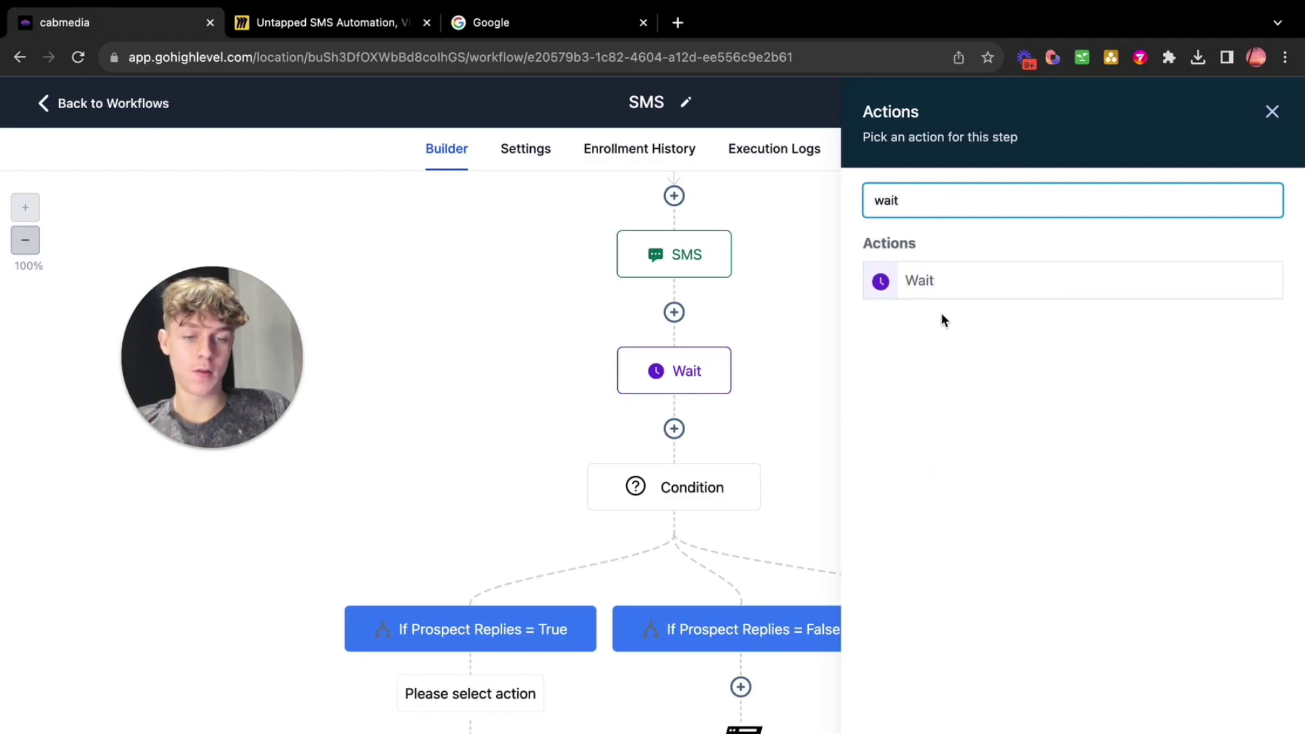
left_click(950, 283)
double_click(565, 401)
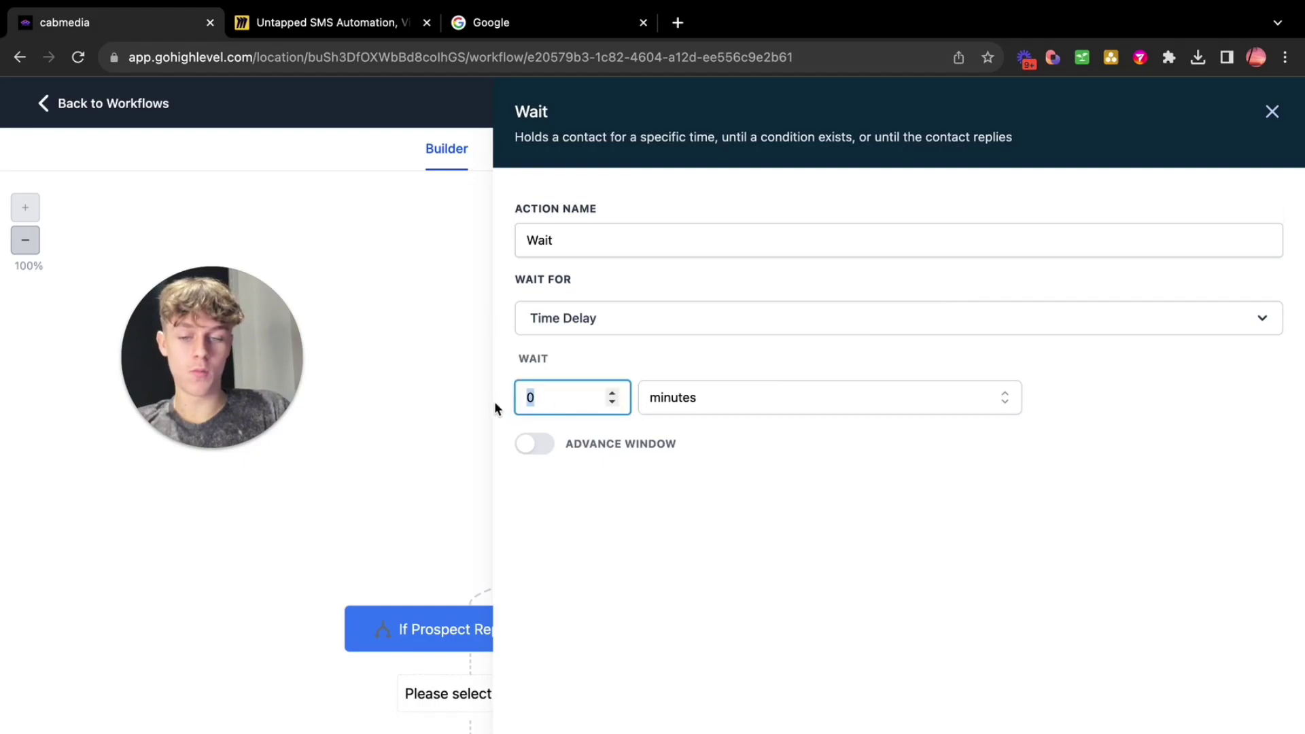
type("10")
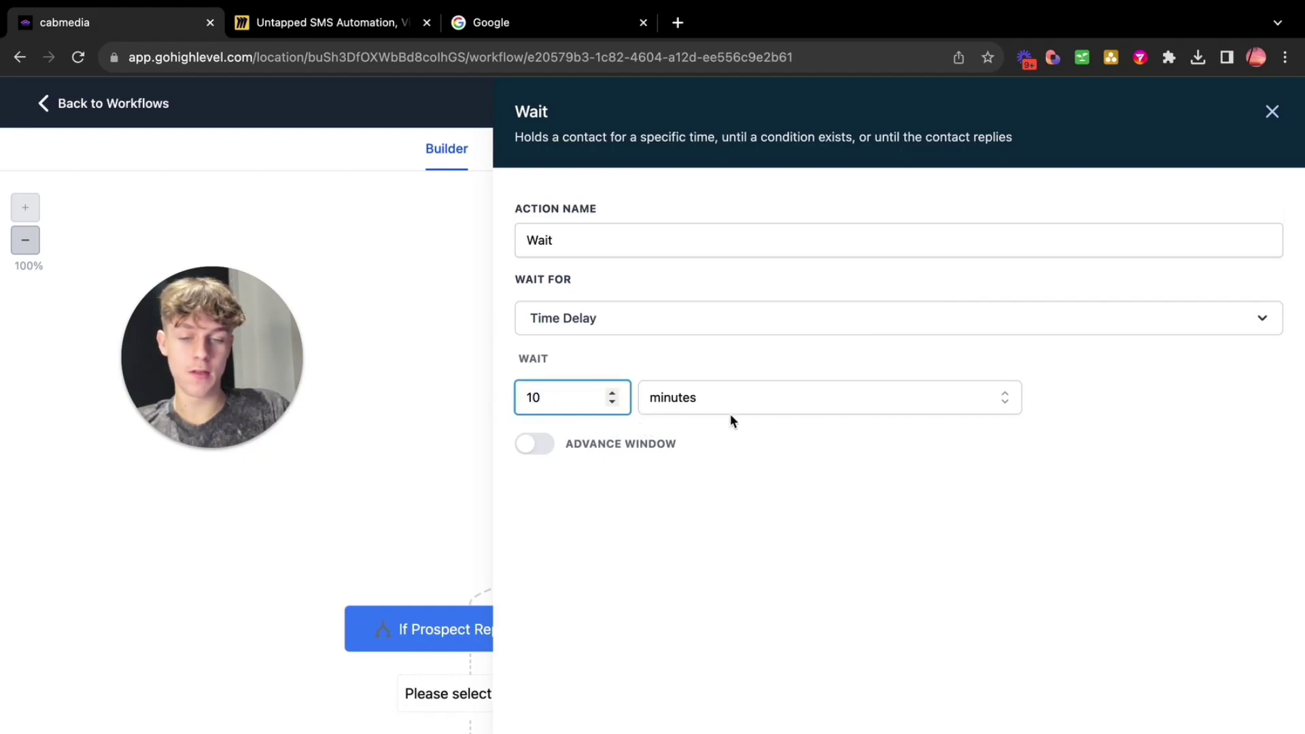
left_click(968, 731)
scroll(708, 704, "down", 2)
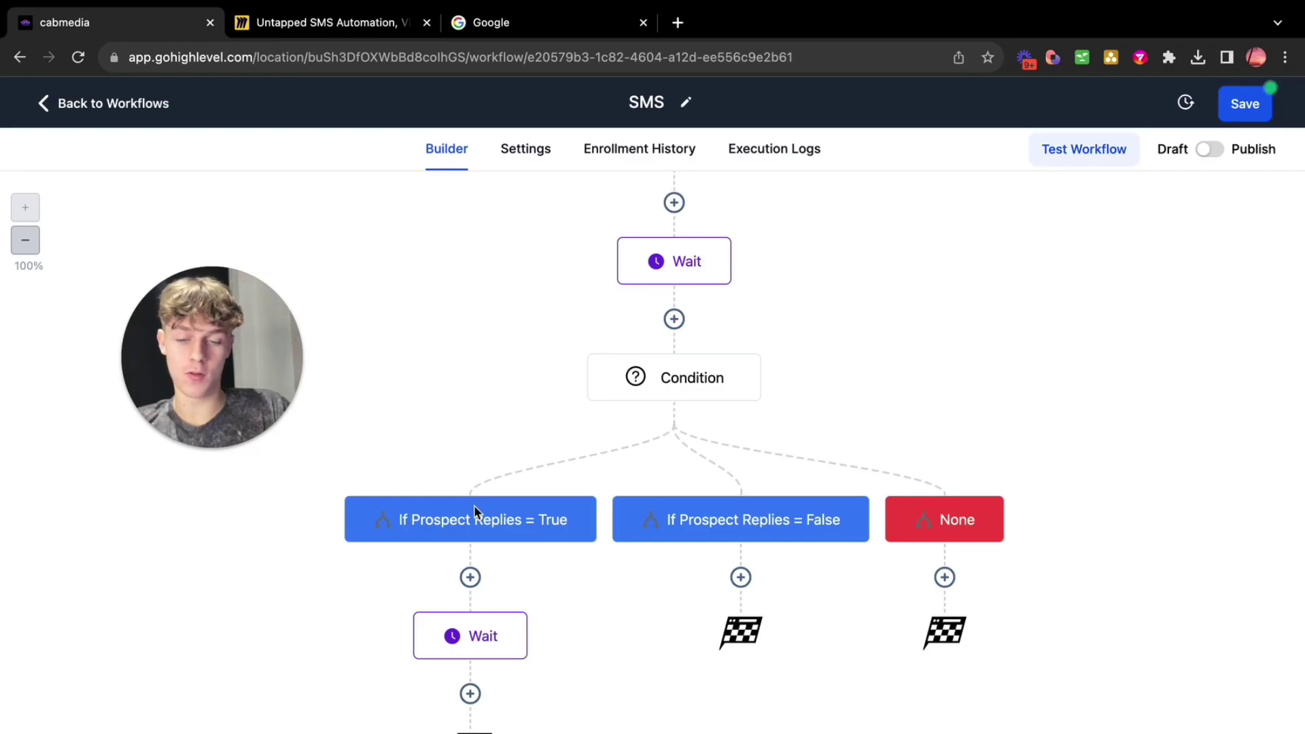
scroll(614, 634, "down", 1)
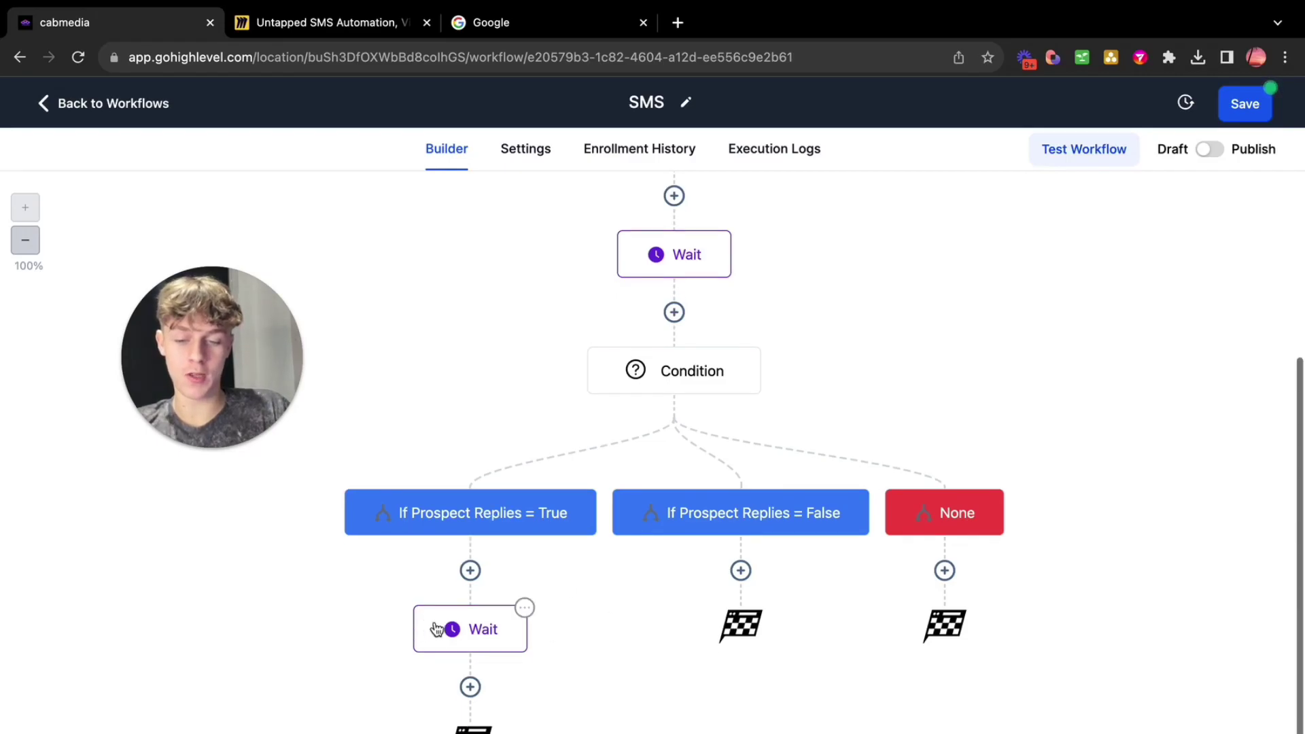
Add a ChatGPT action after the 10-minute Wait on the True branch
left_click(469, 688)
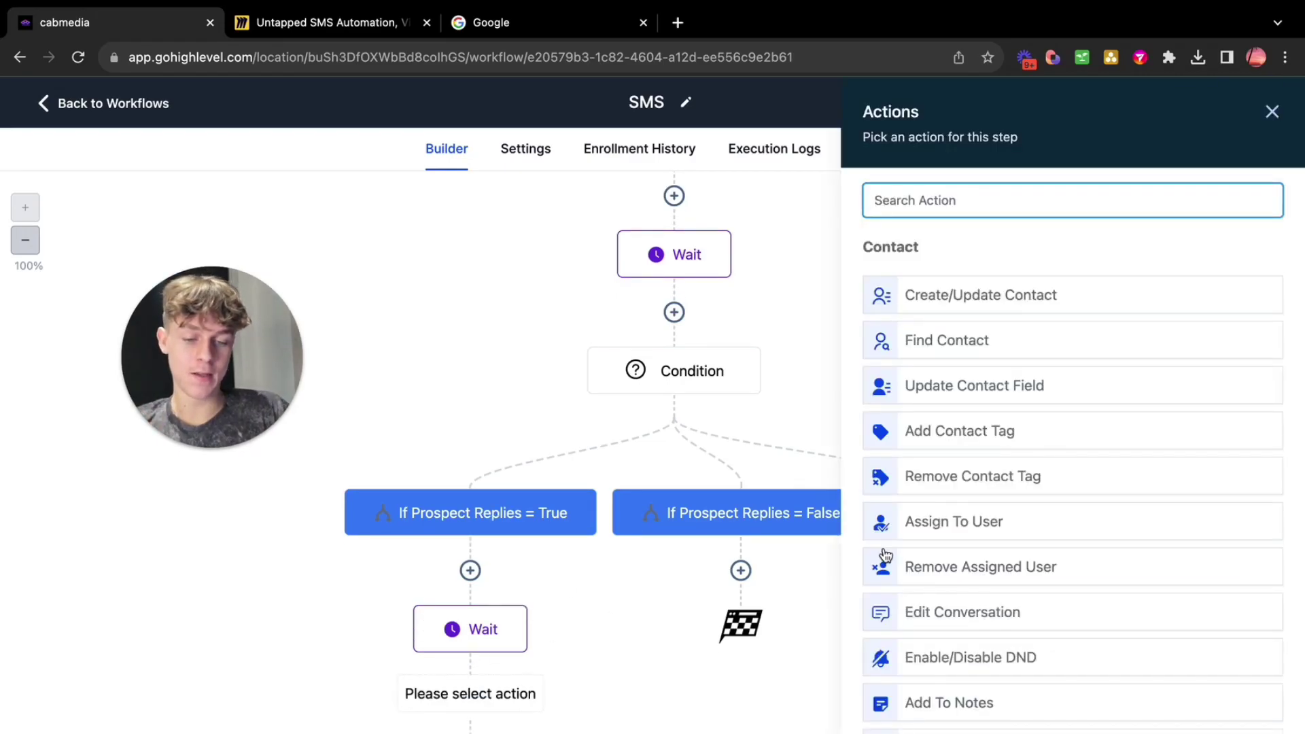
scroll(1018, 456, "down", 3)
scroll(1016, 456, "up", 5)
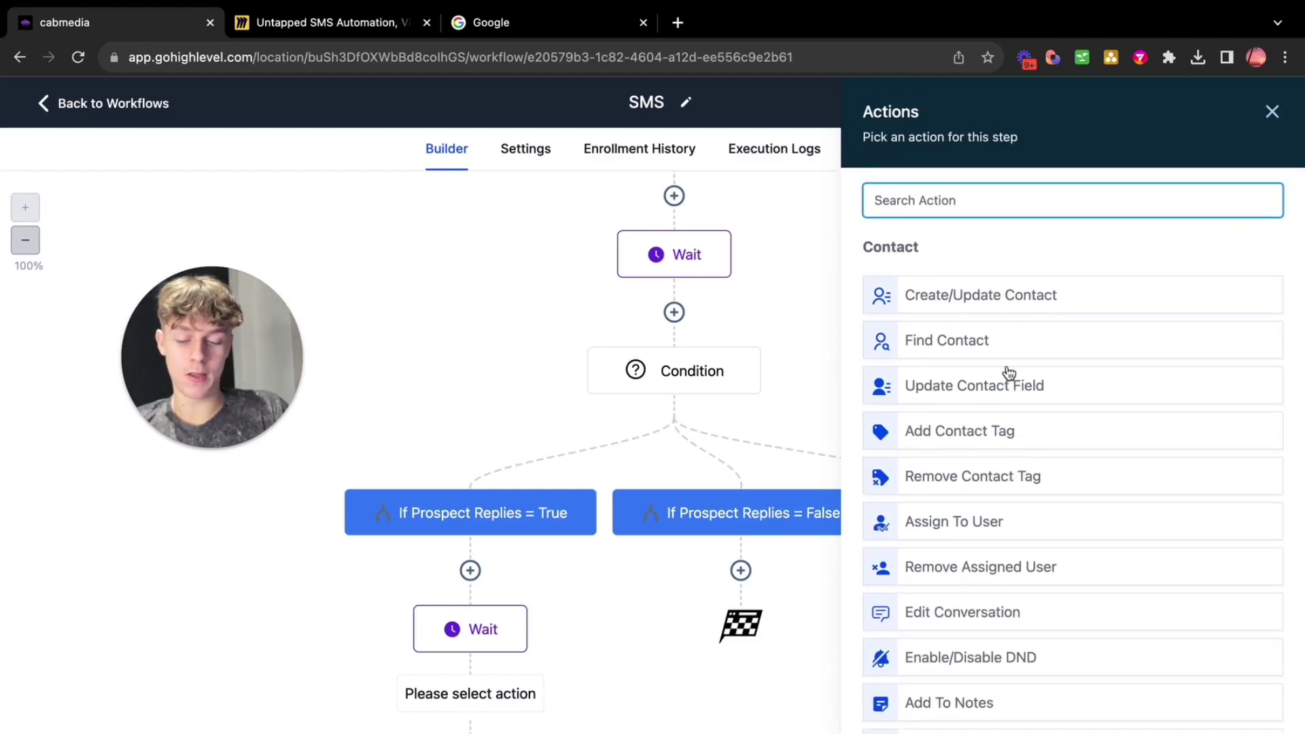
type("ch")
left_click(1083, 294)
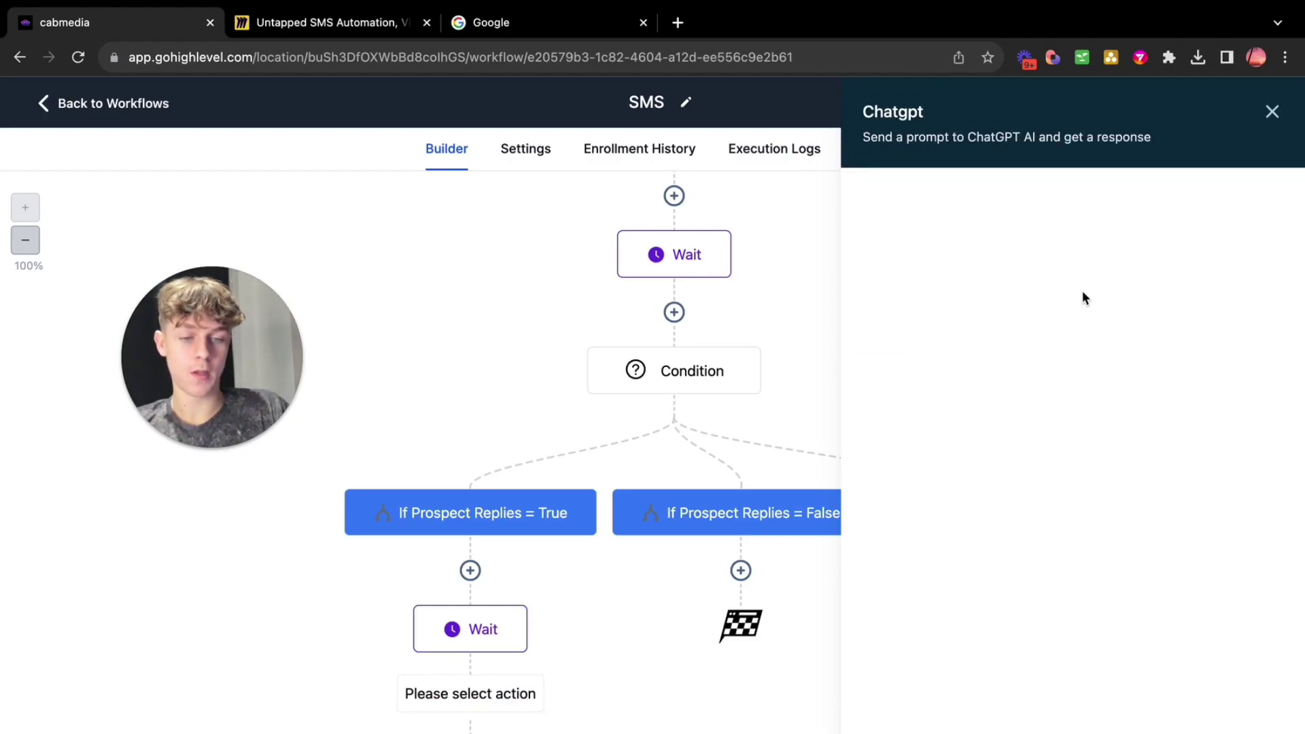
Write the appointment-booking prompt for real estate agents, ending with the {{calendar.name}} custom value
left_click(925, 327)
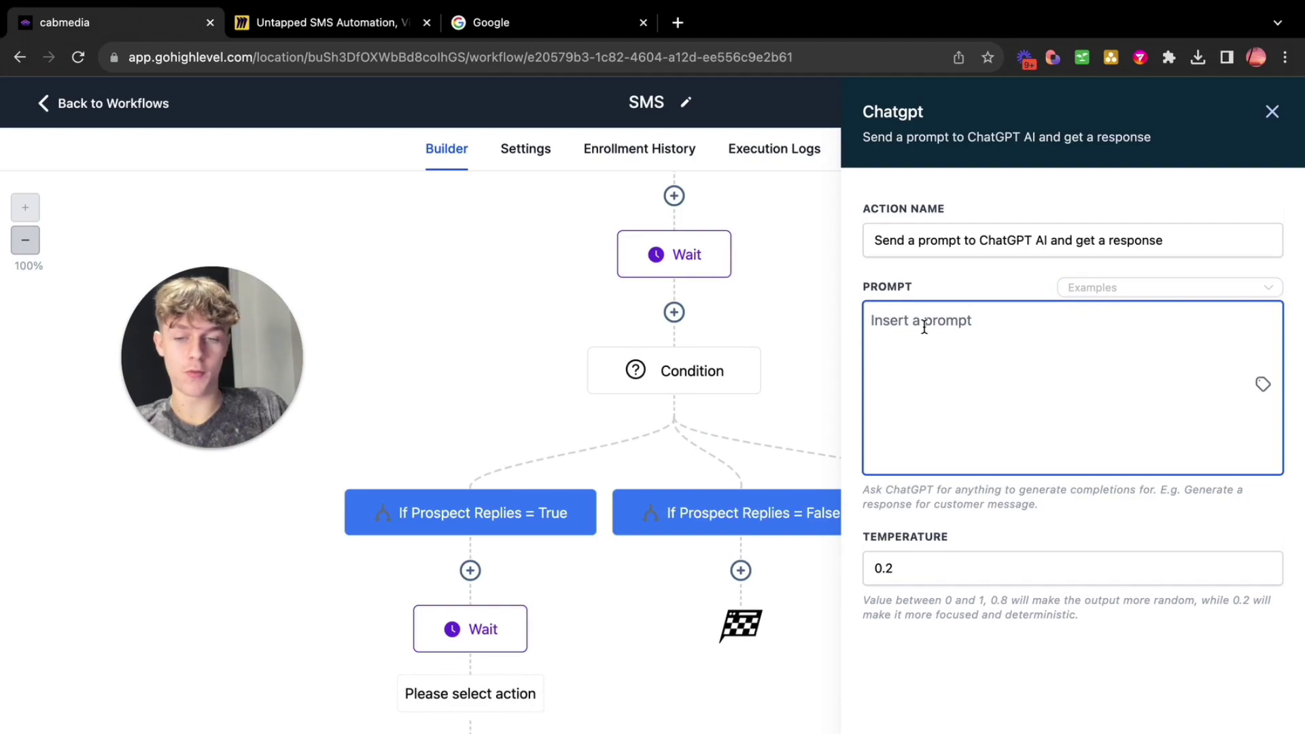
type("You a")
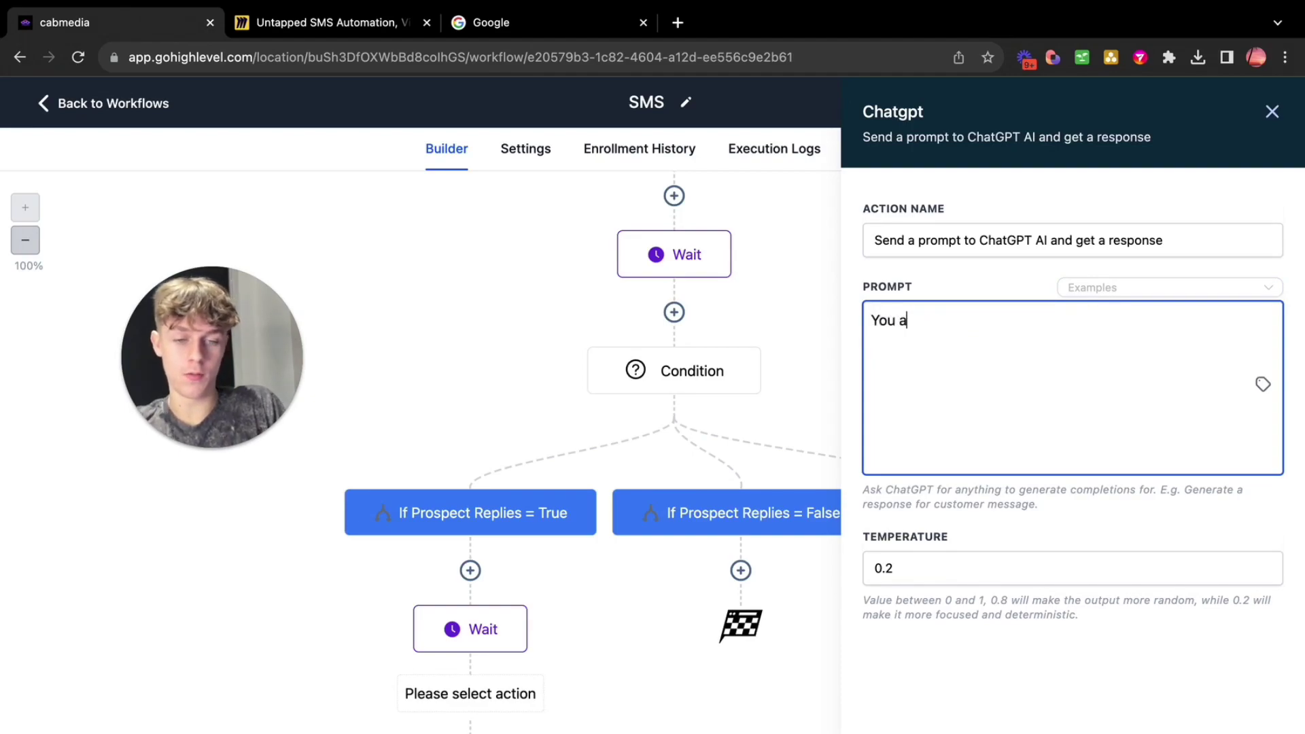
type("re an agency")
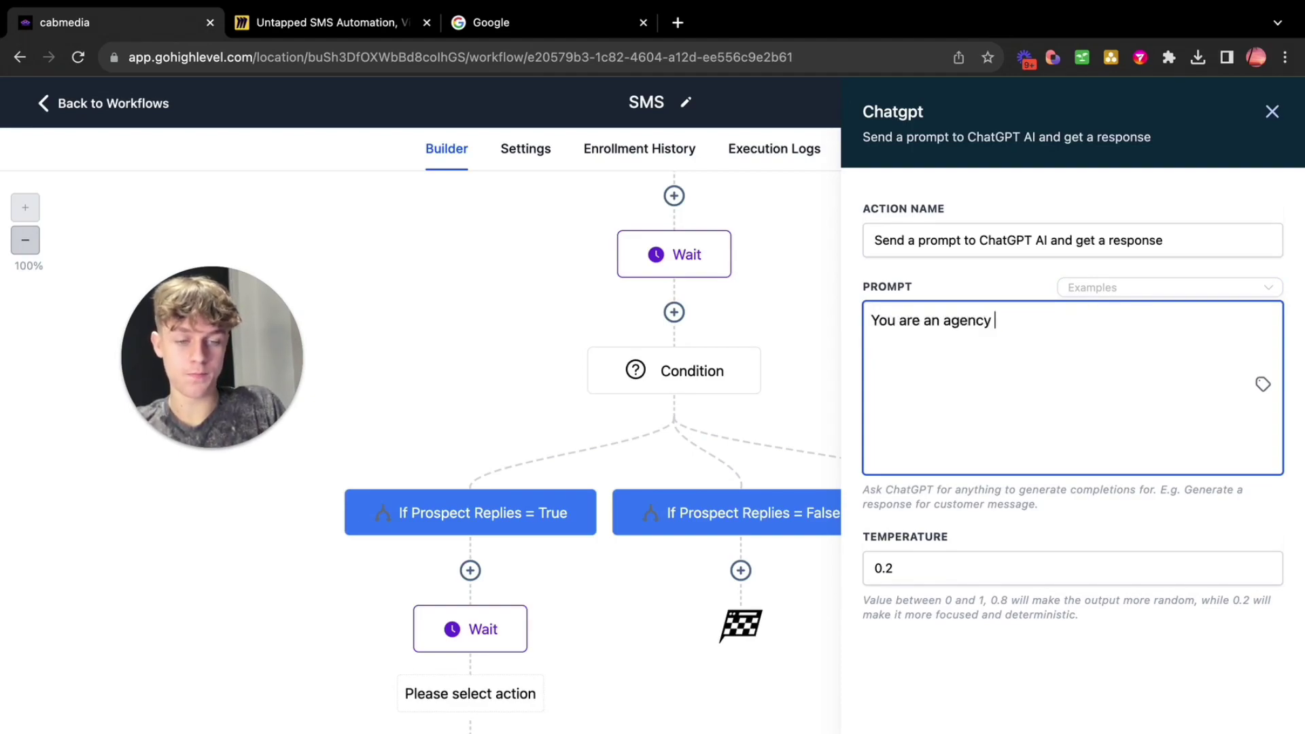
type(" looking to ")
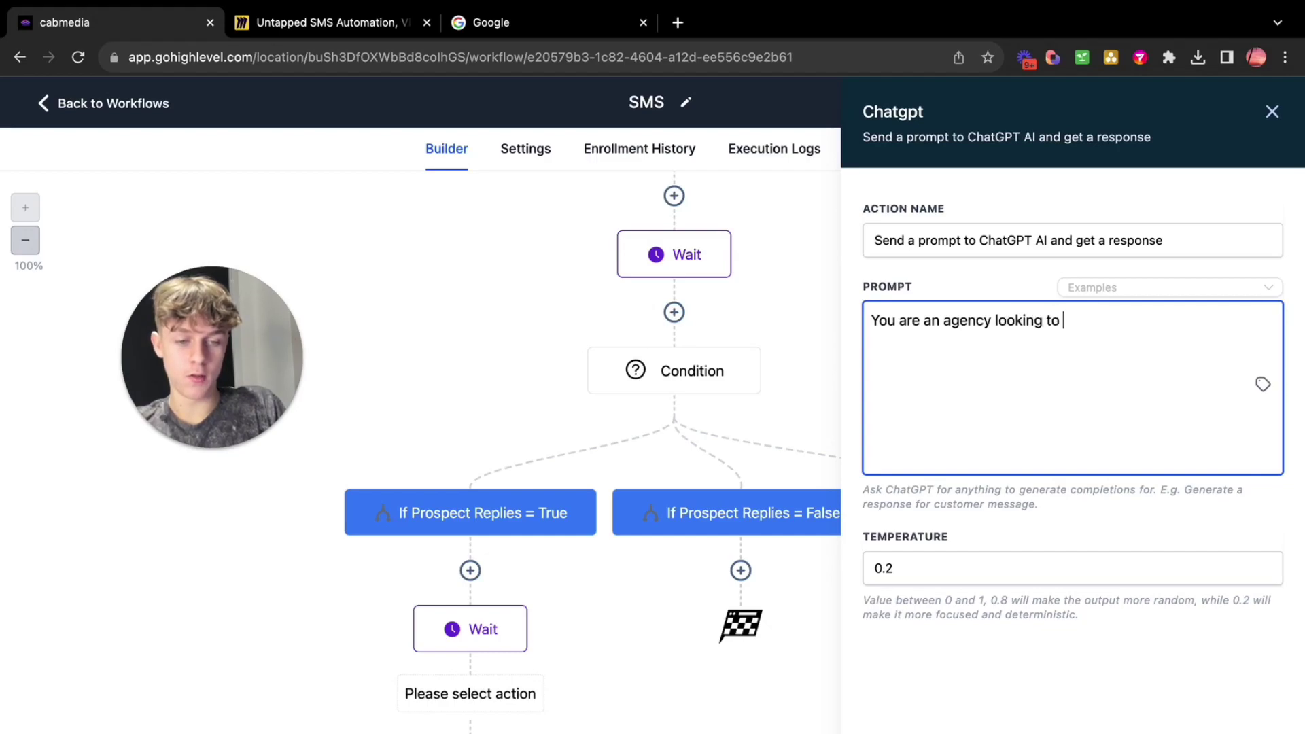
type("work with")
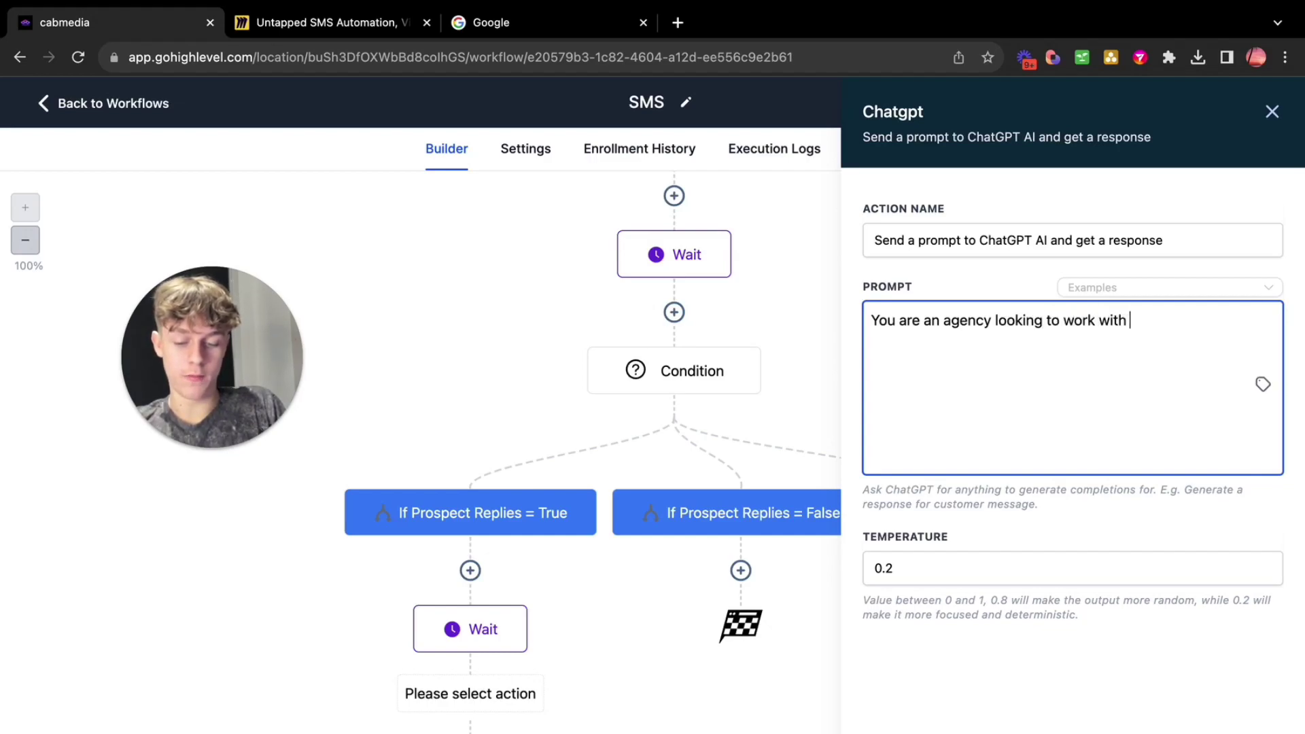
type(" real esate")
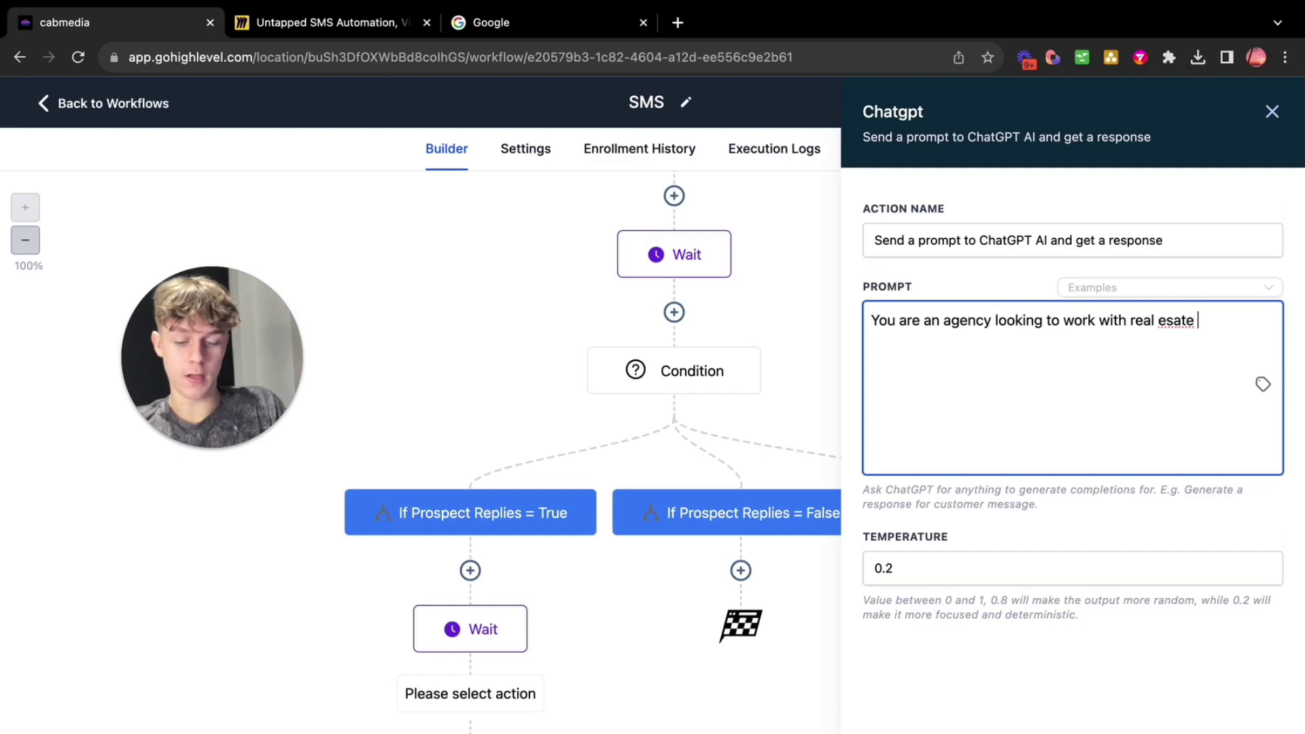
type("tate agenc")
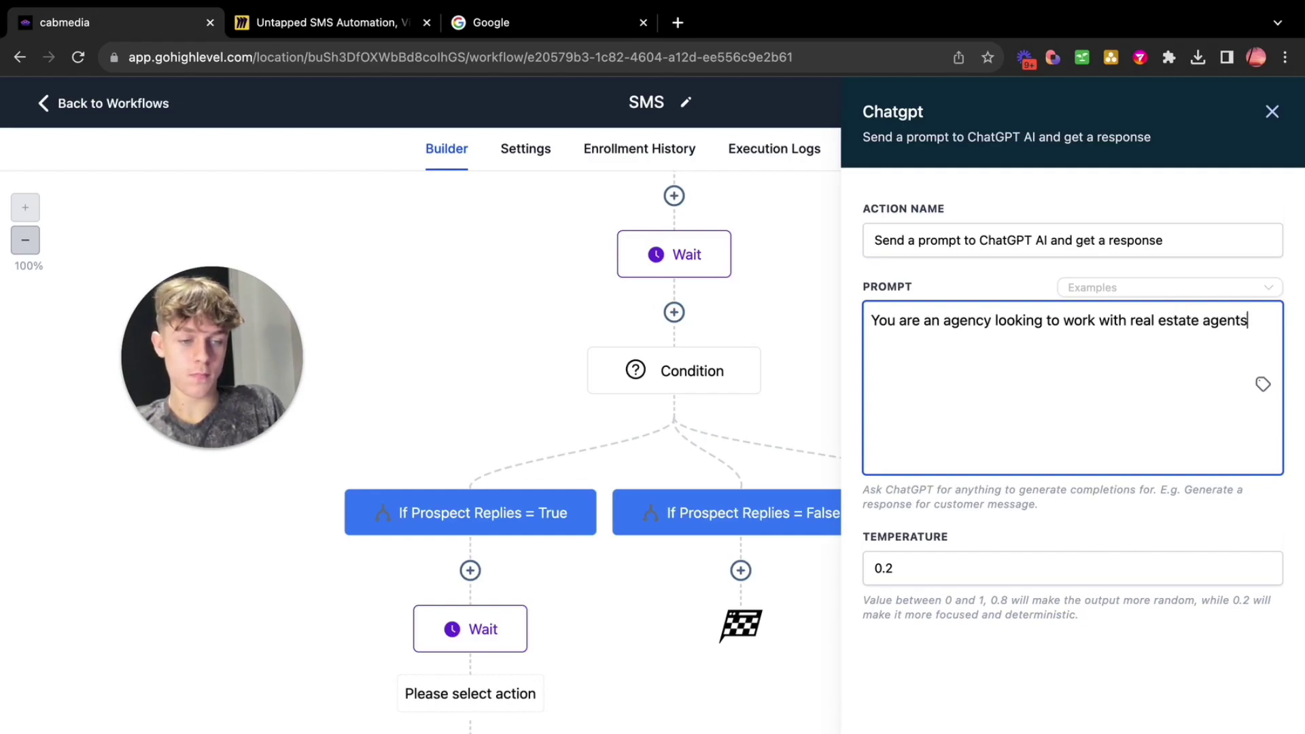
type("s. The p")
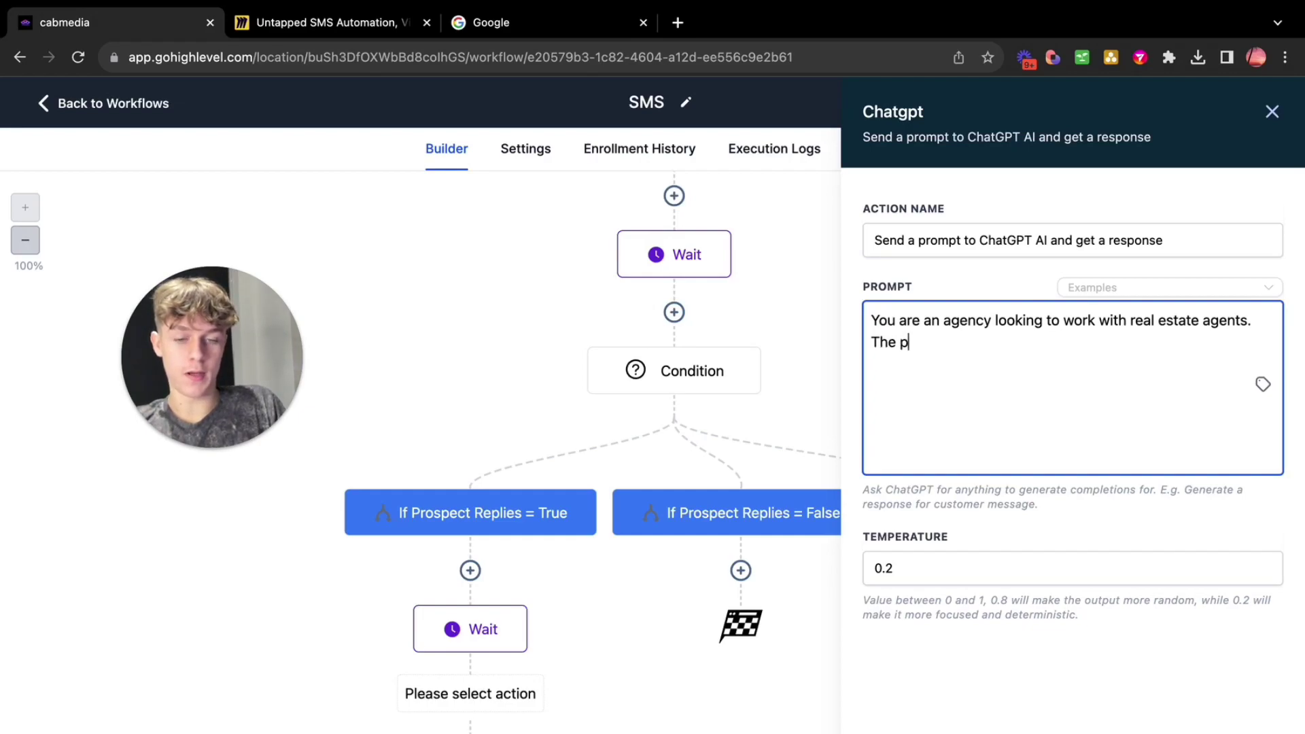
type("rospect h")
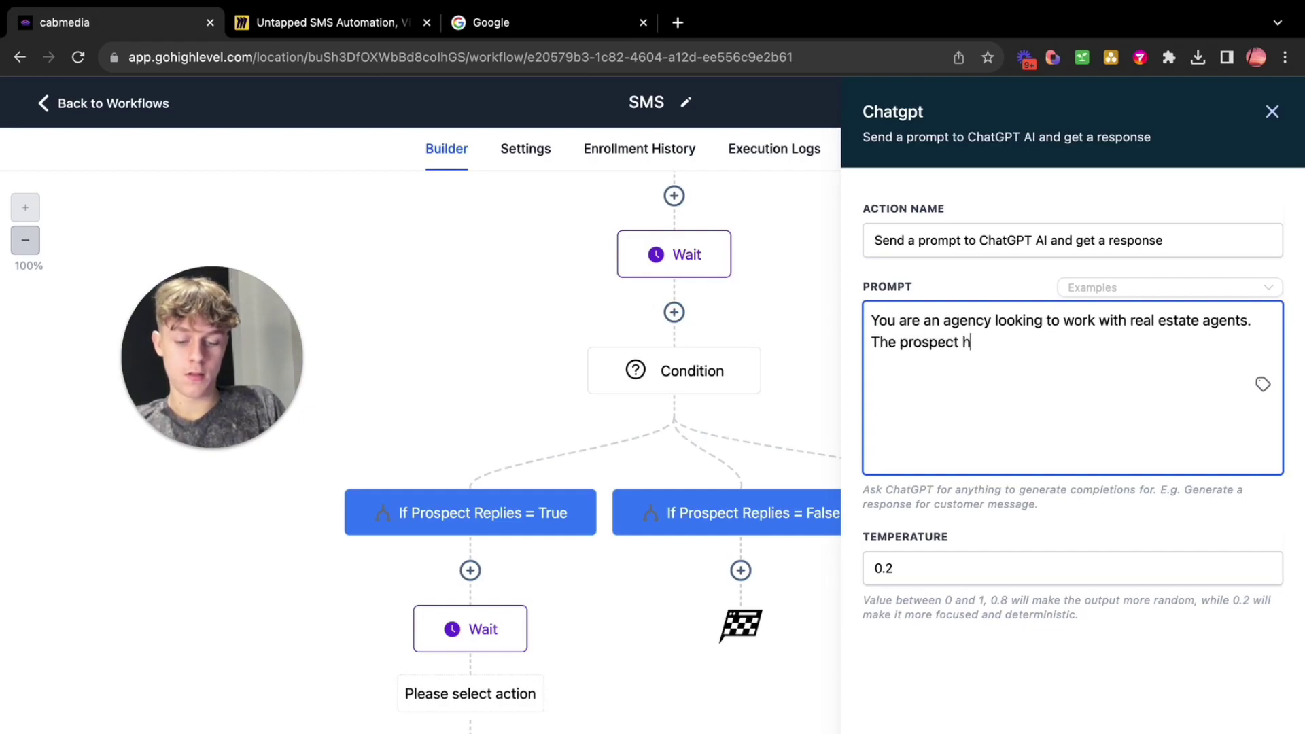
type("as respon")
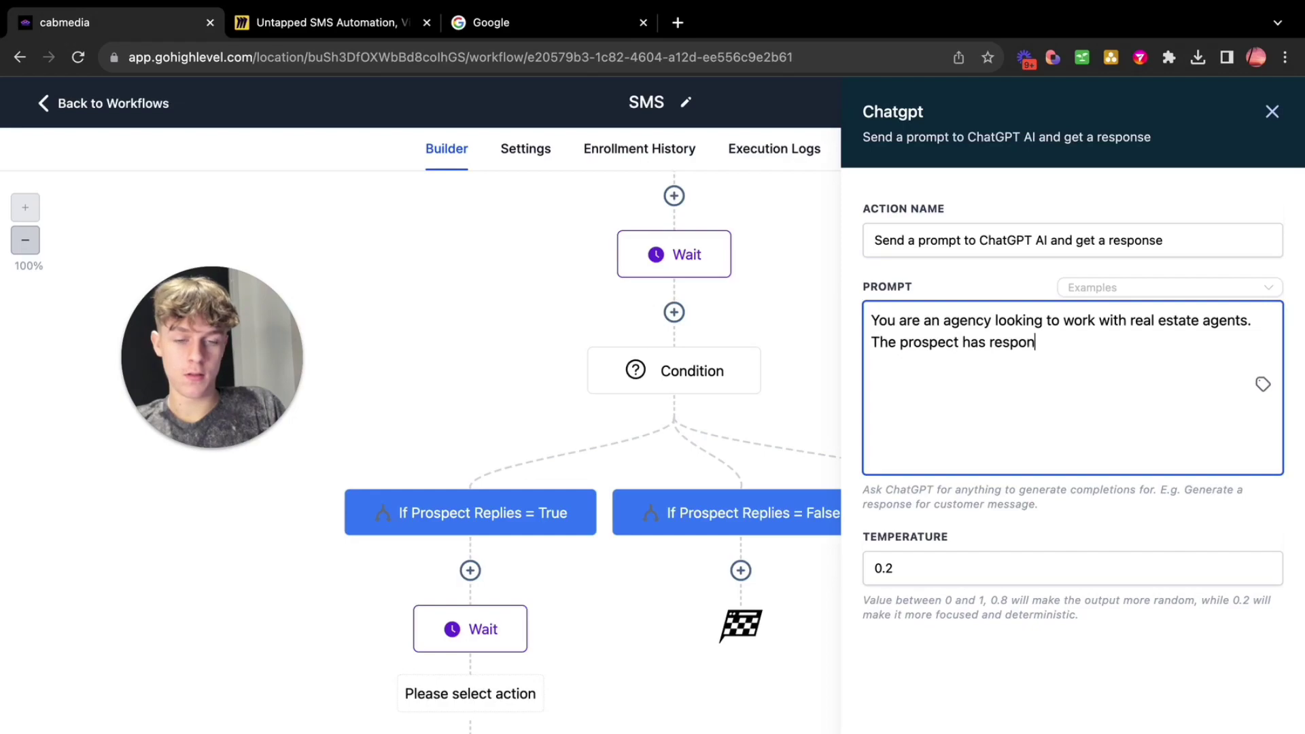
type("ded to the fi")
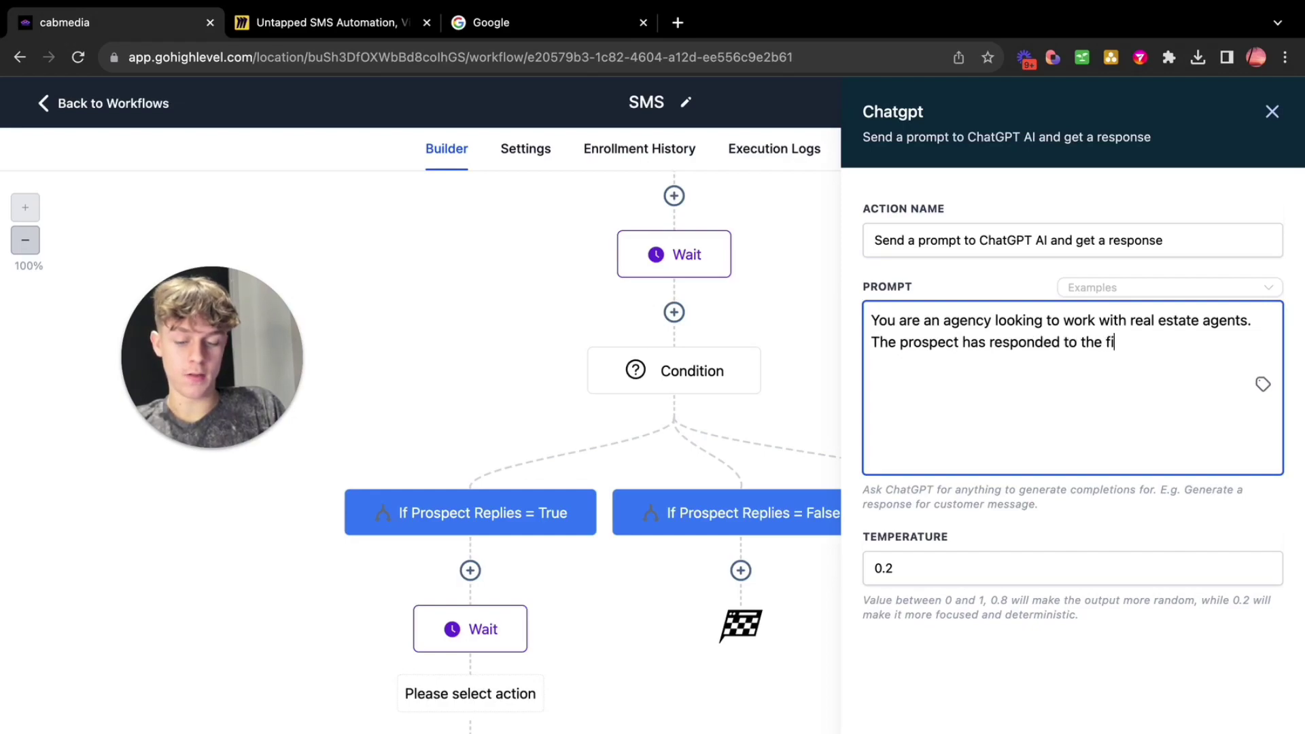
type("rst")
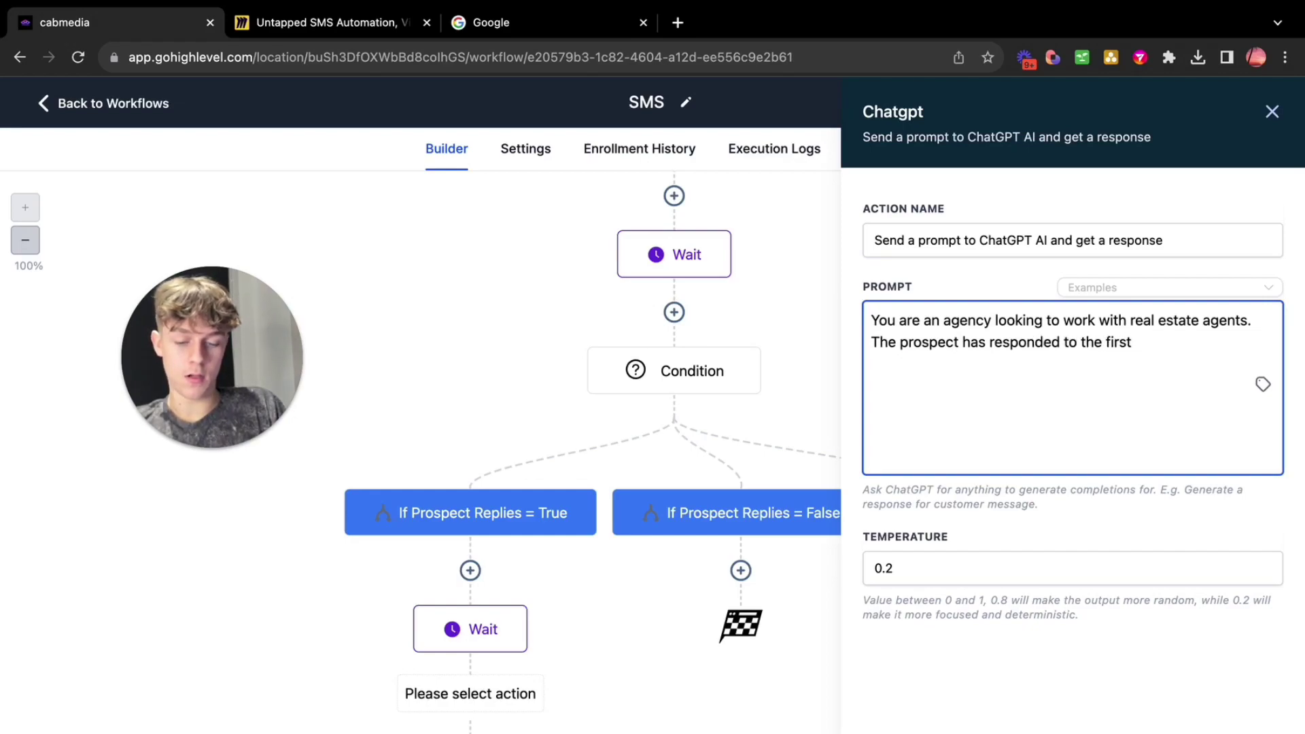
type(" sms, send a text")
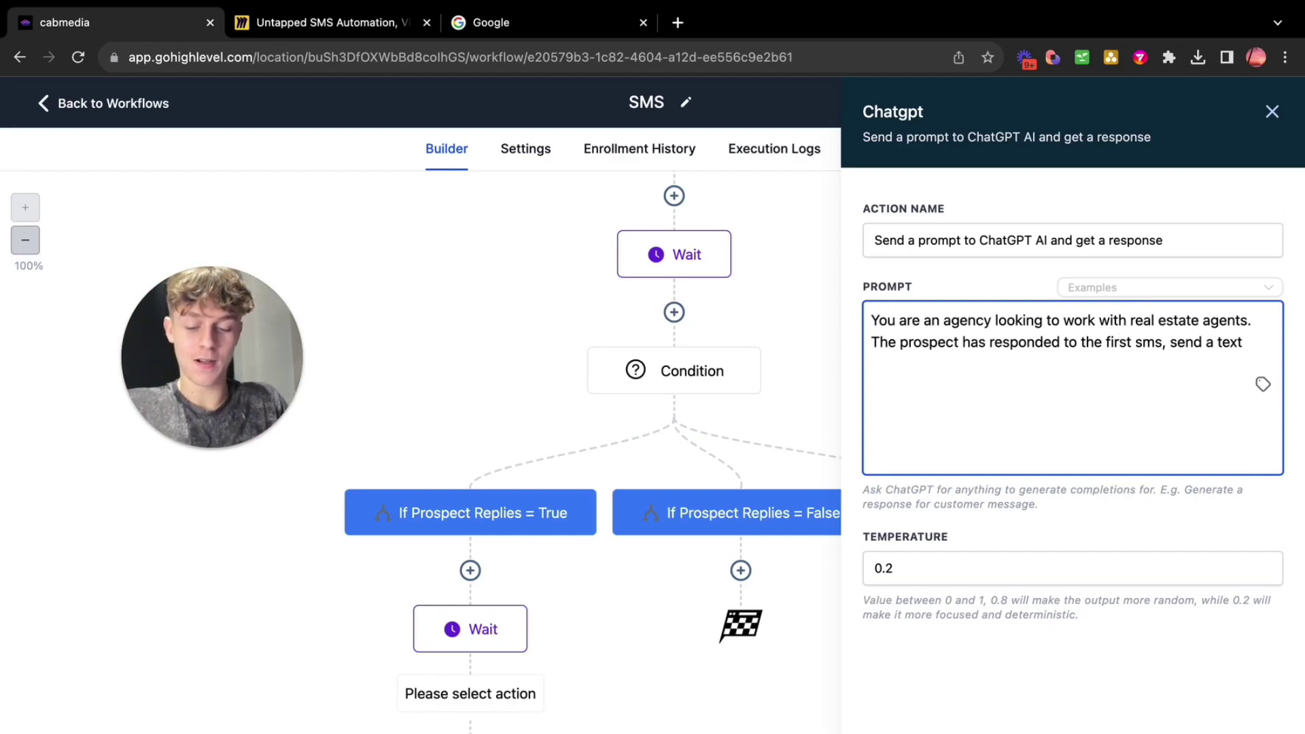
type("and try to")
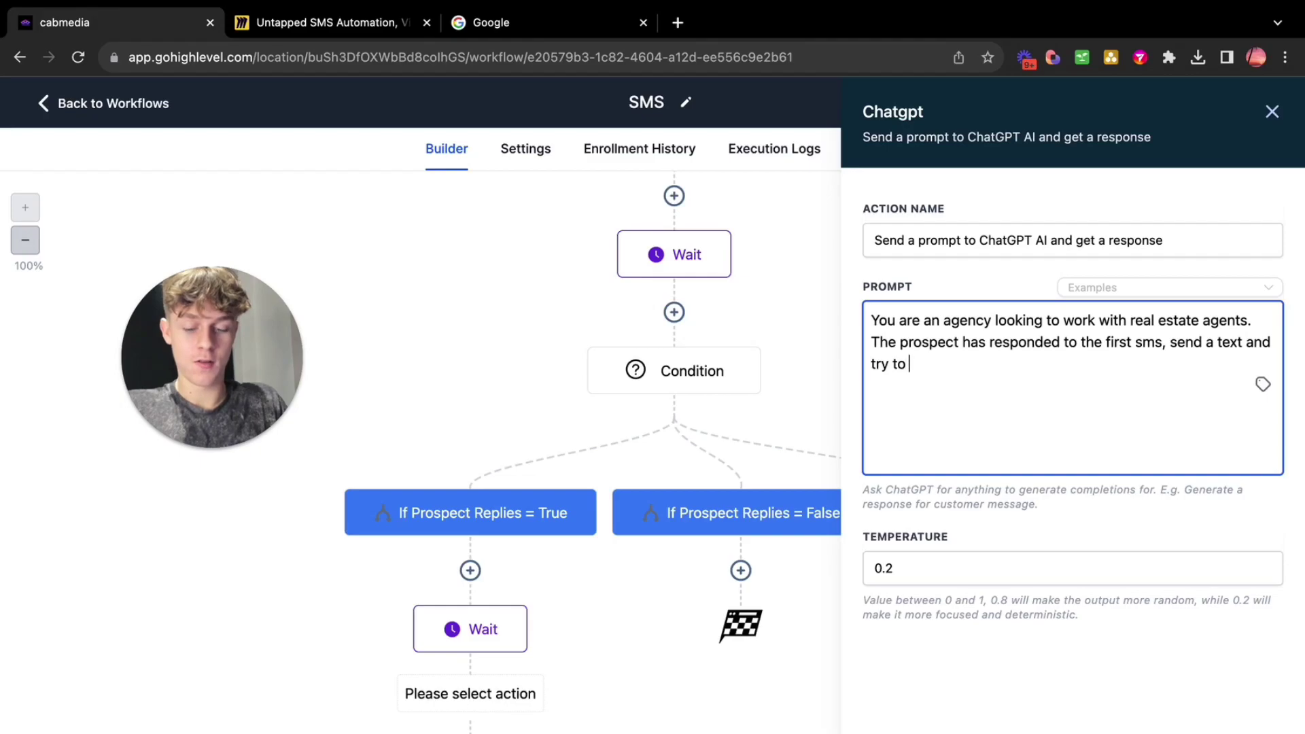
type(" book them in")
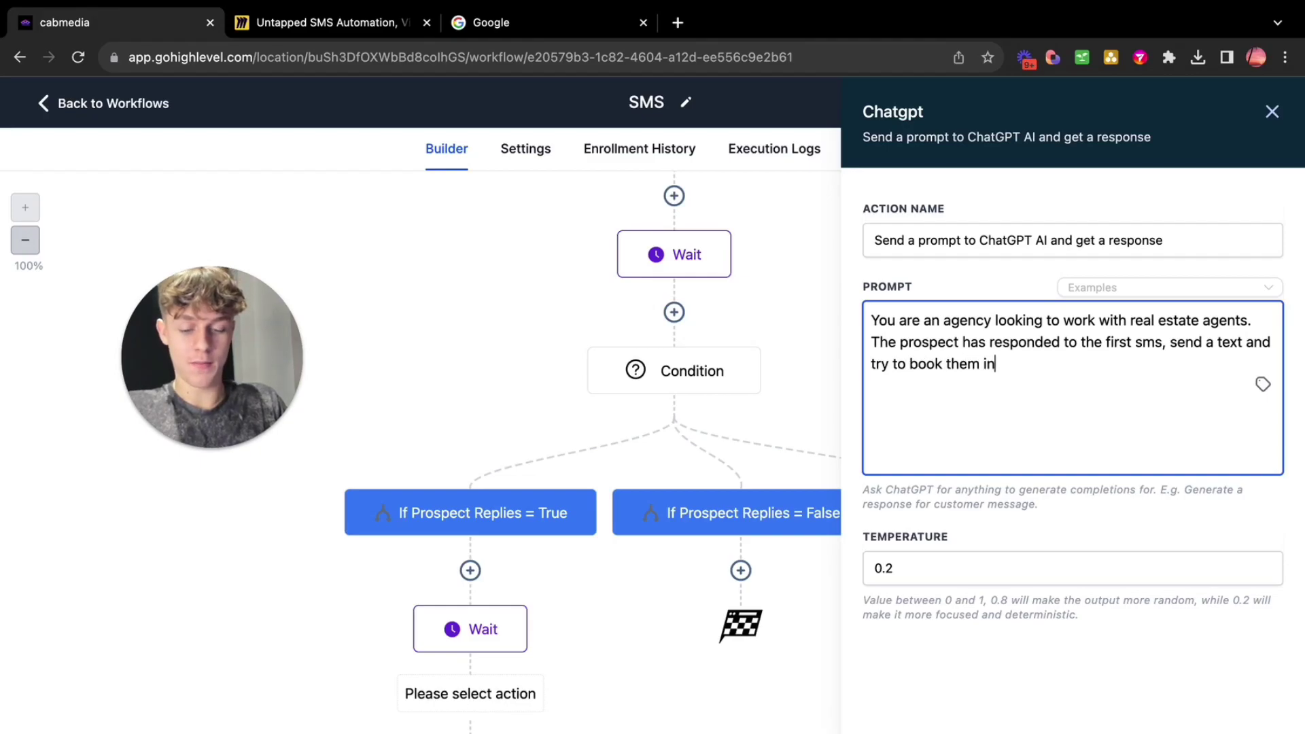
type(" for an appoi")
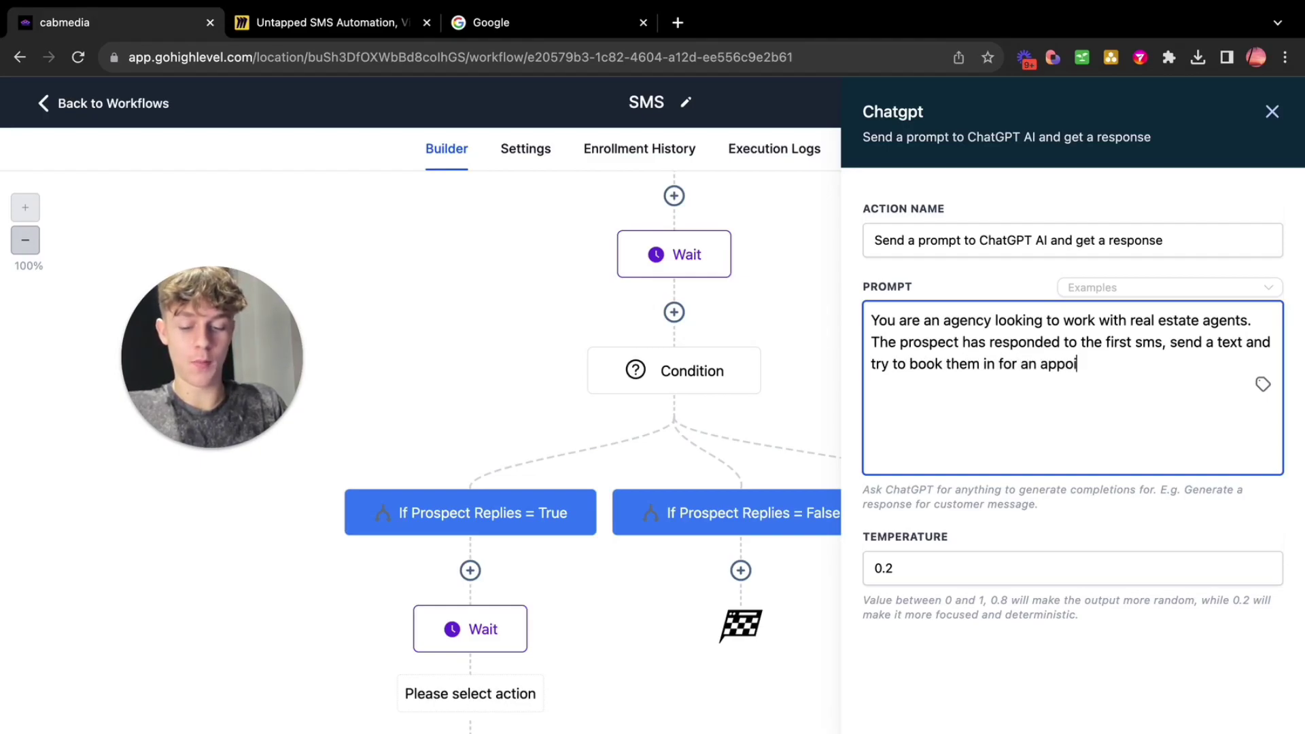
type("nbtm")
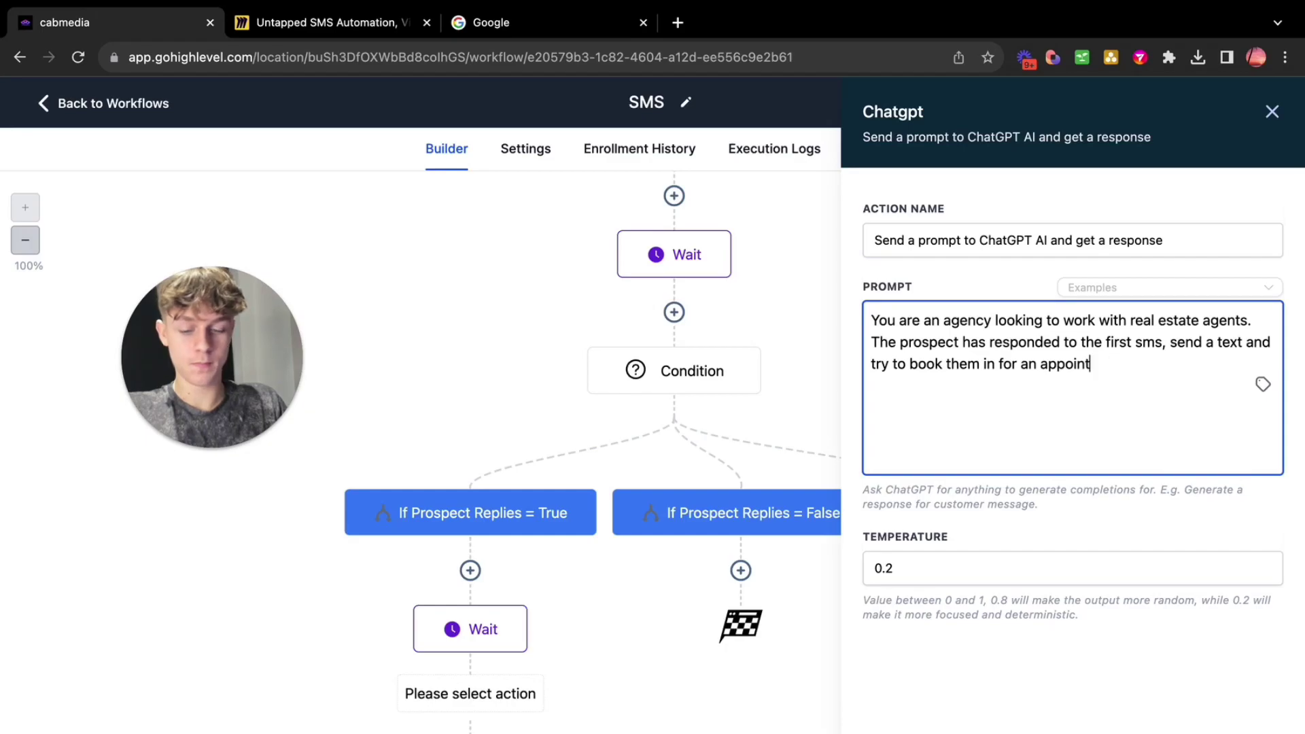
type("ment")
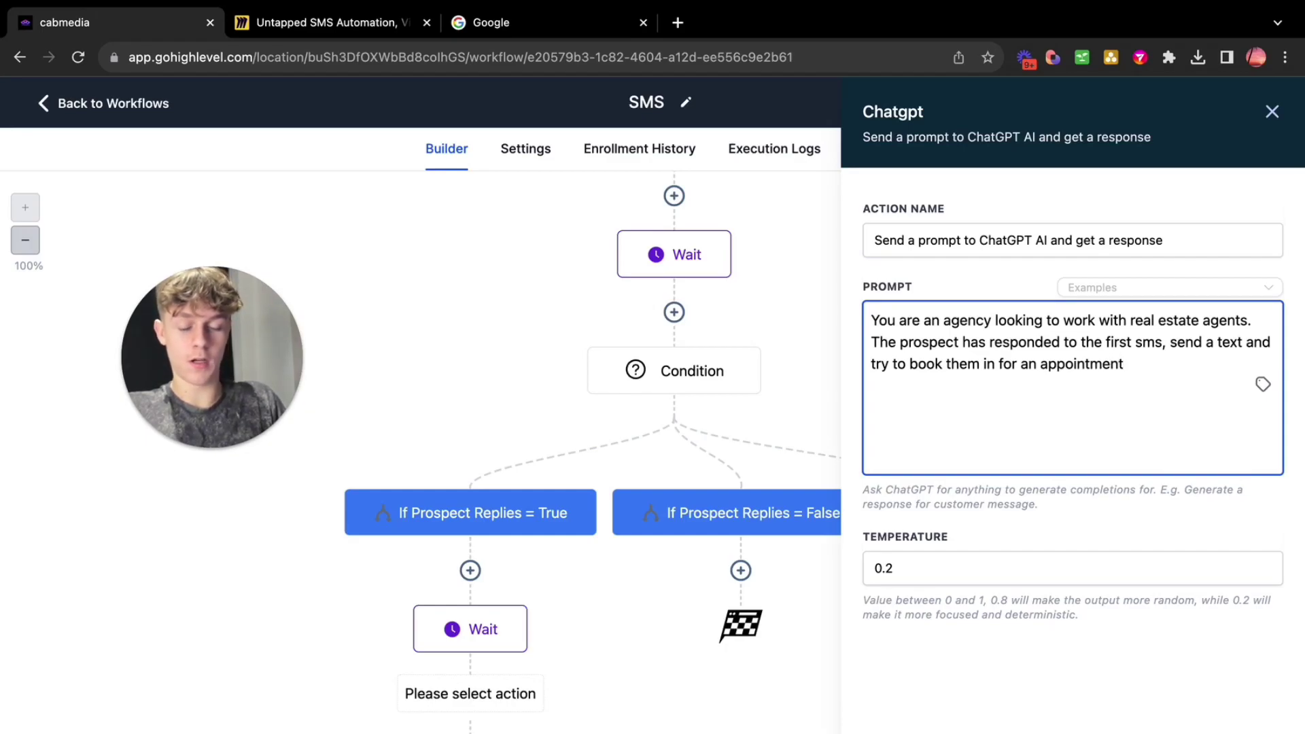
type(", here'")
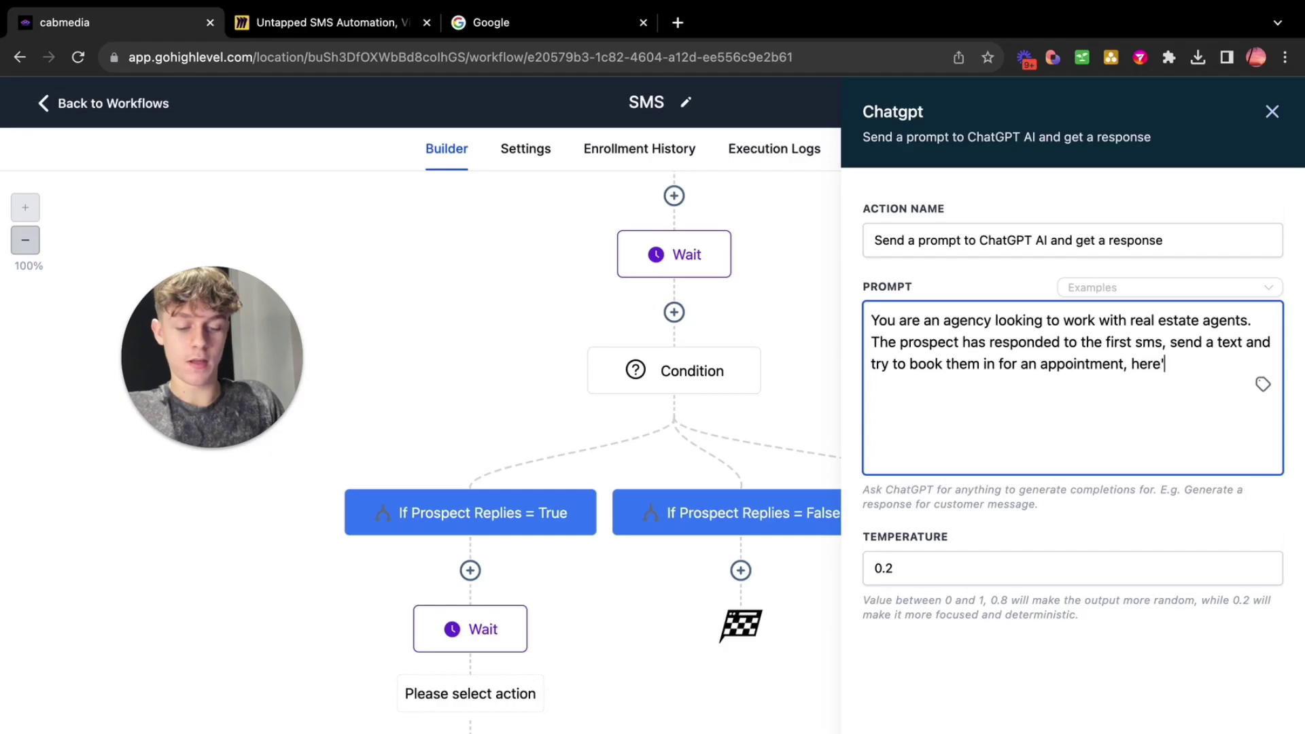
type("s my calendly ")
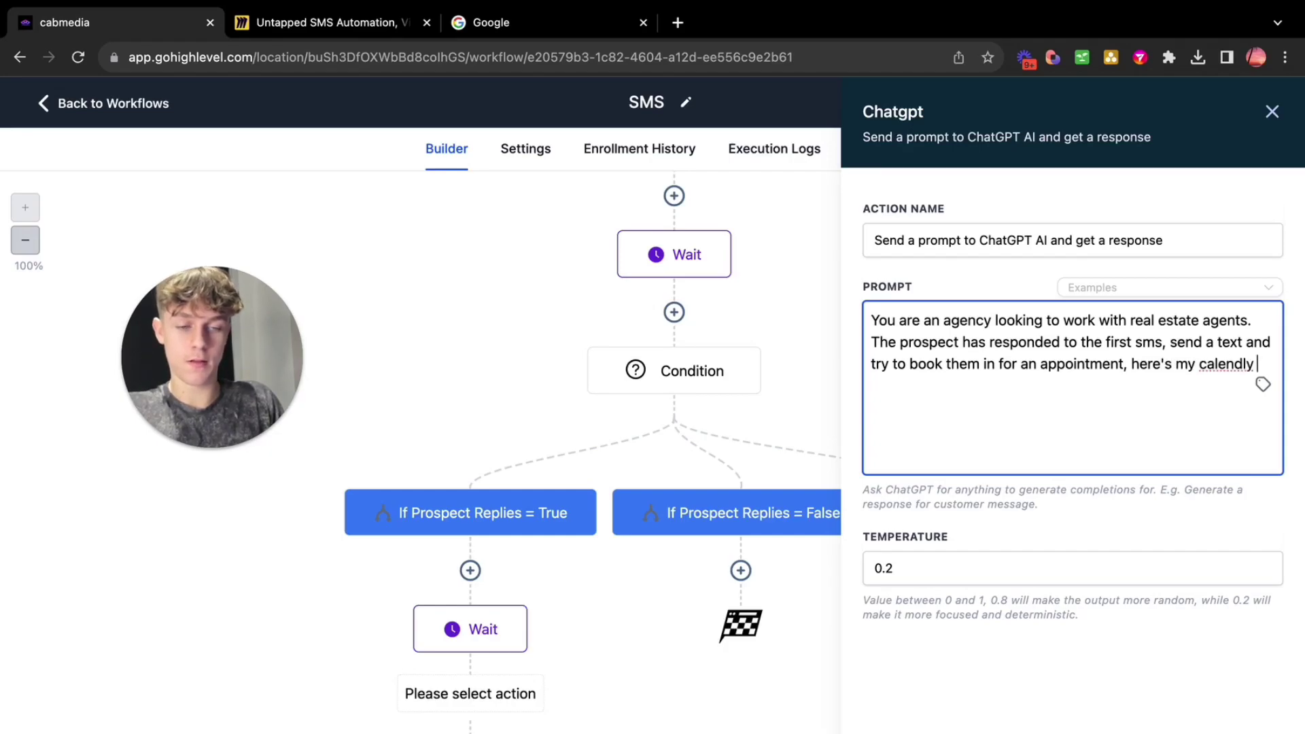
type("link")
left_click(1263, 385)
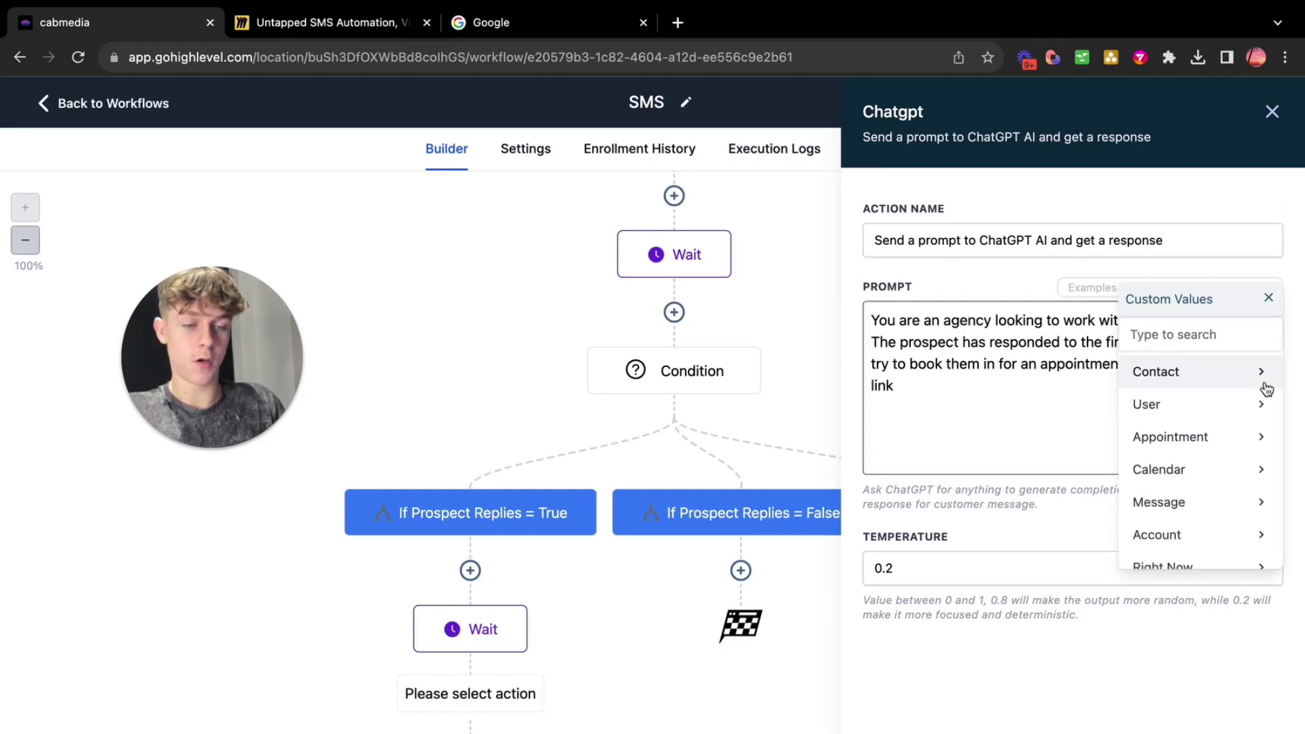
scroll(1244, 435, "down", 2)
left_click(1234, 374)
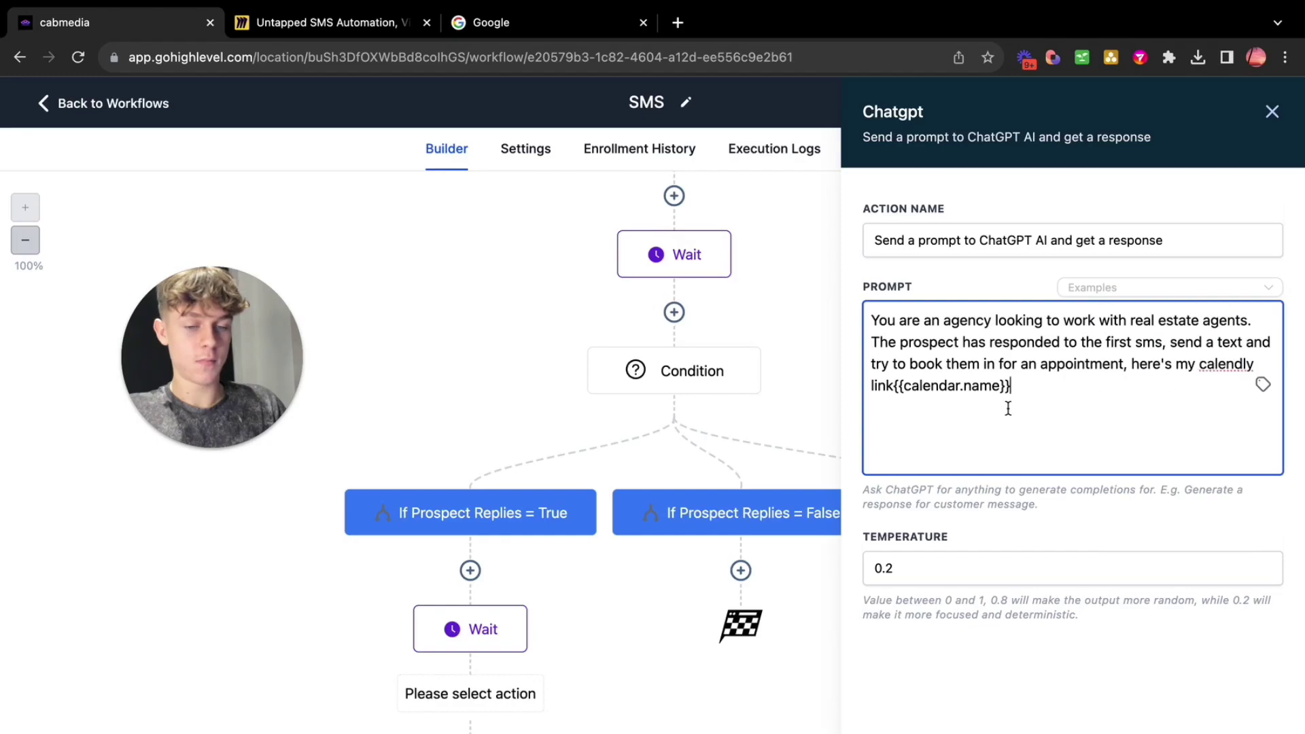
left_click_drag(897, 393, 1053, 392)
left_click(1054, 392)
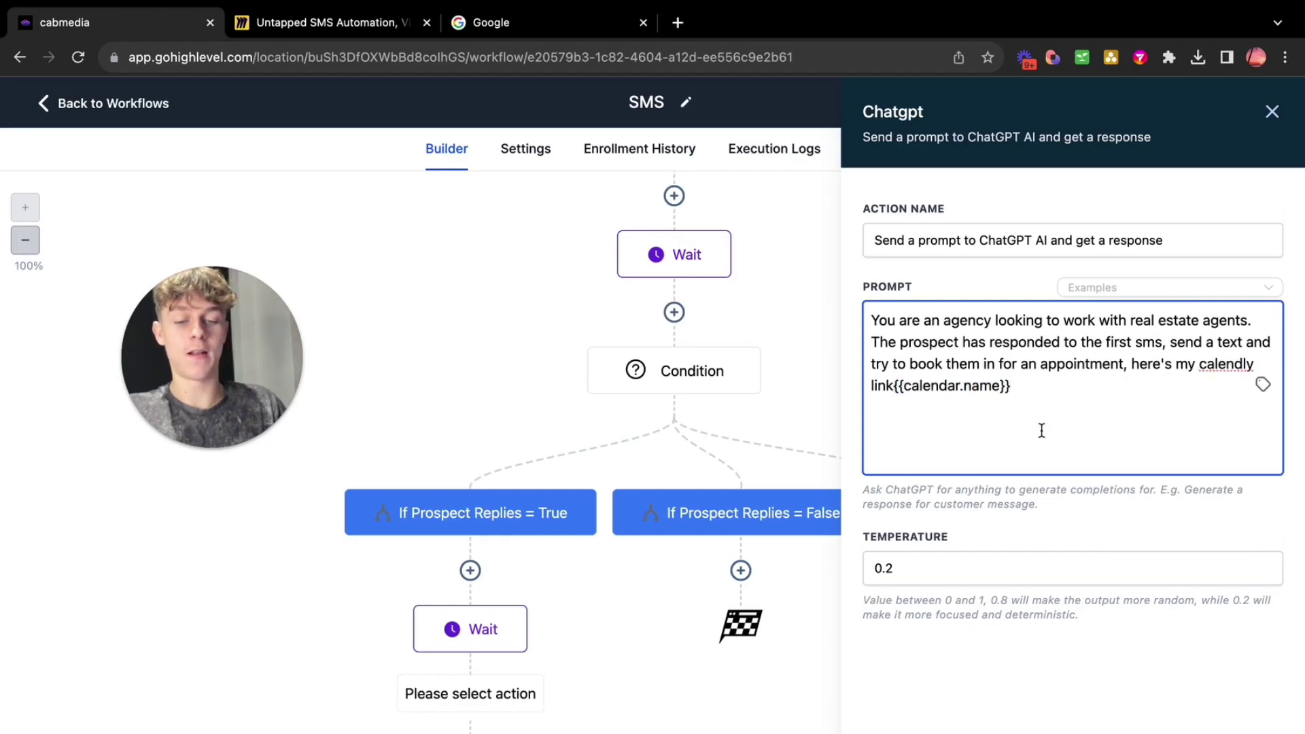
Set the ChatGPT step's temperature to 0.7
left_click(906, 570)
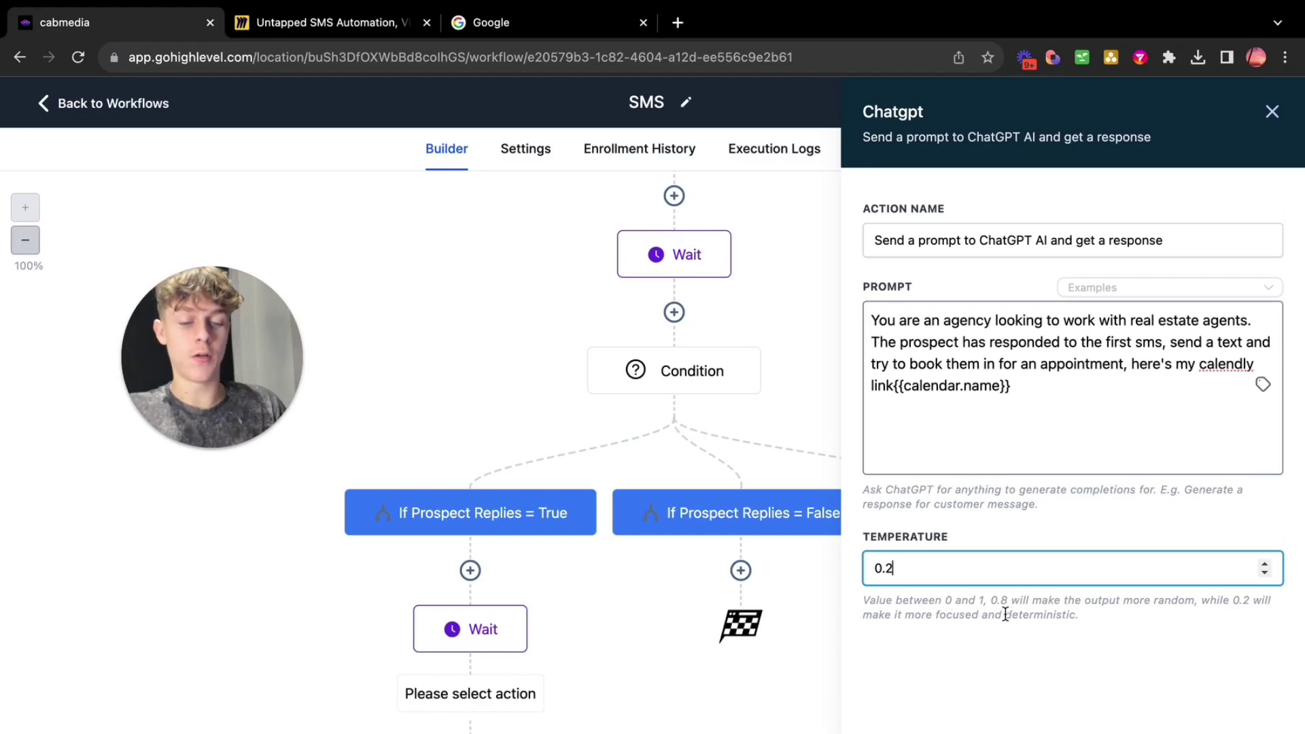
left_click(999, 616)
left_click(925, 570)
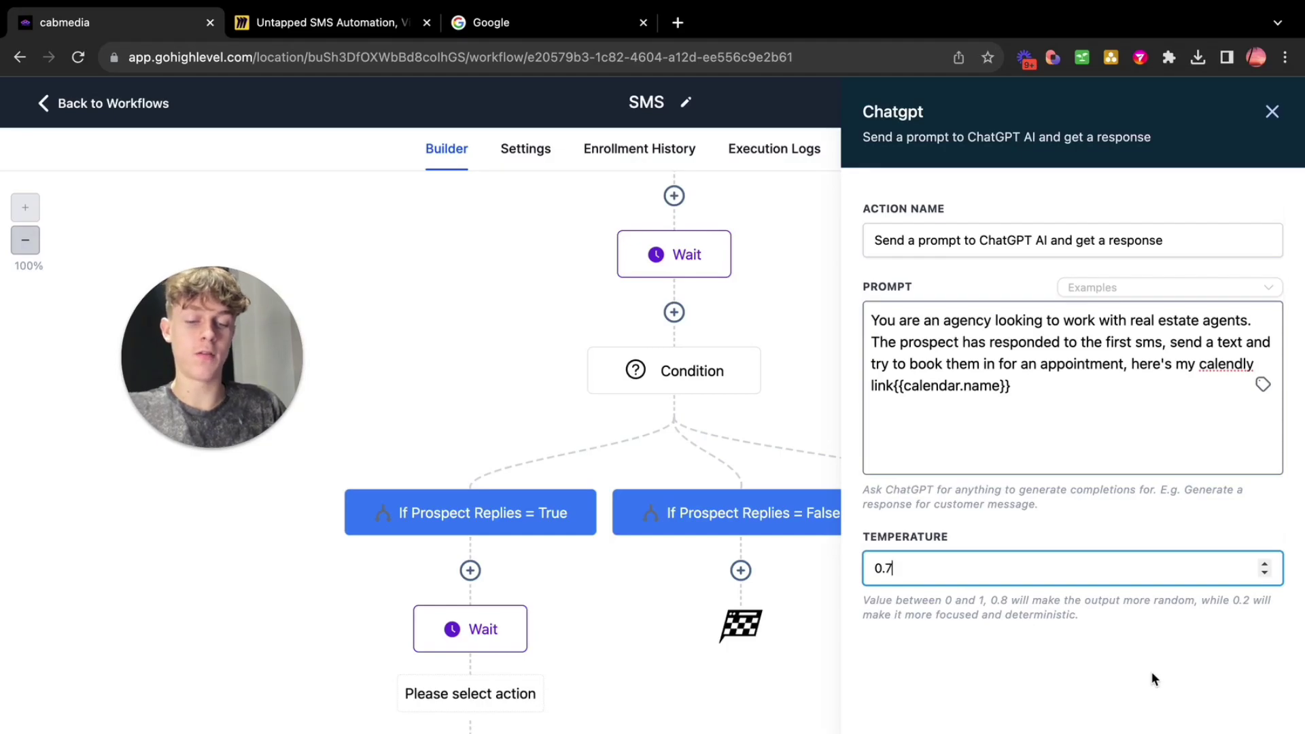
type("7")
key("Return")
scroll(773, 679, "down", 3)
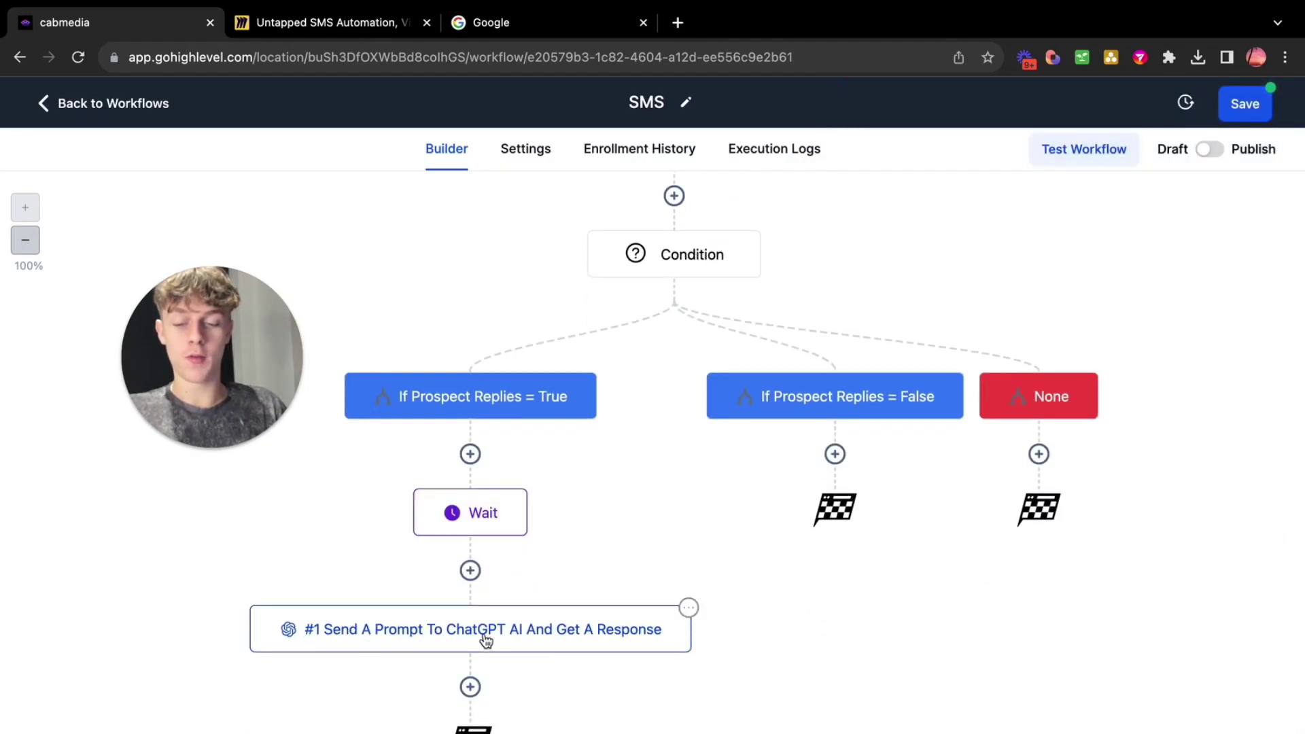
Add a Send SMS step below ChatGPT with the message {{chatgpt.1.response}}
left_click(471, 687)
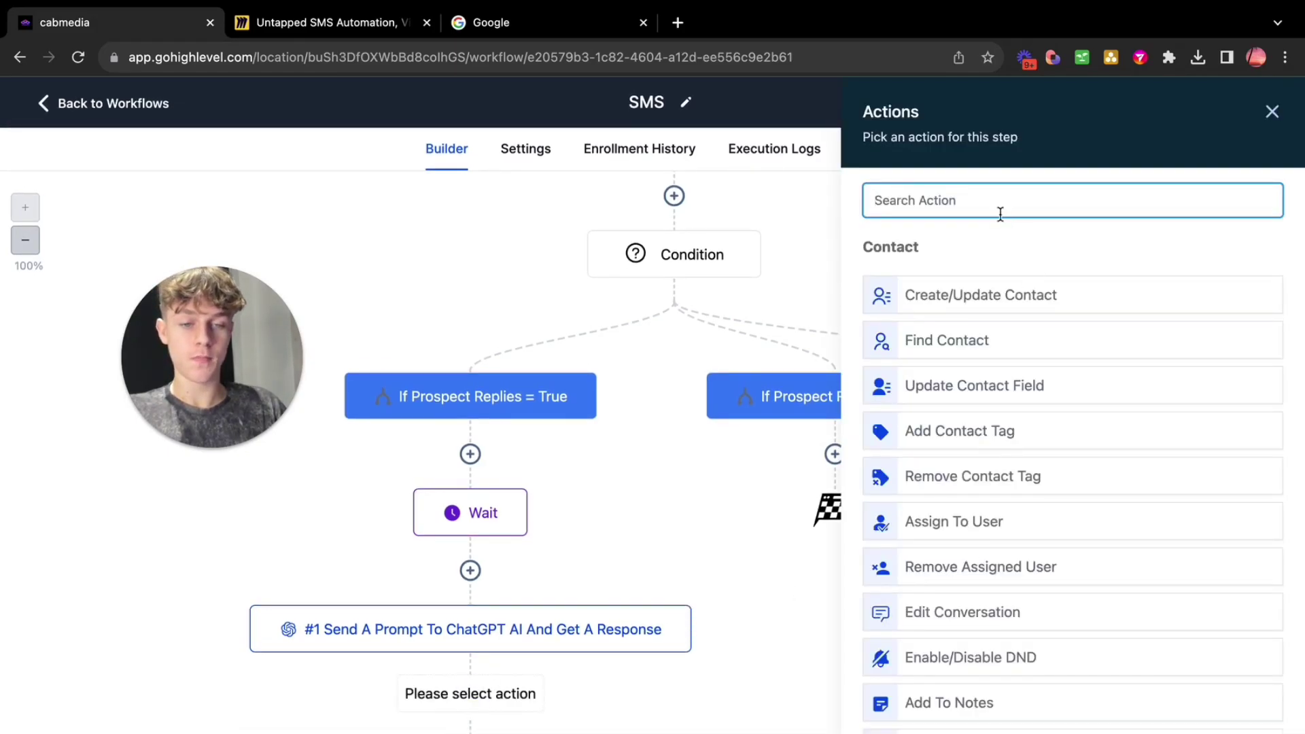
type("send")
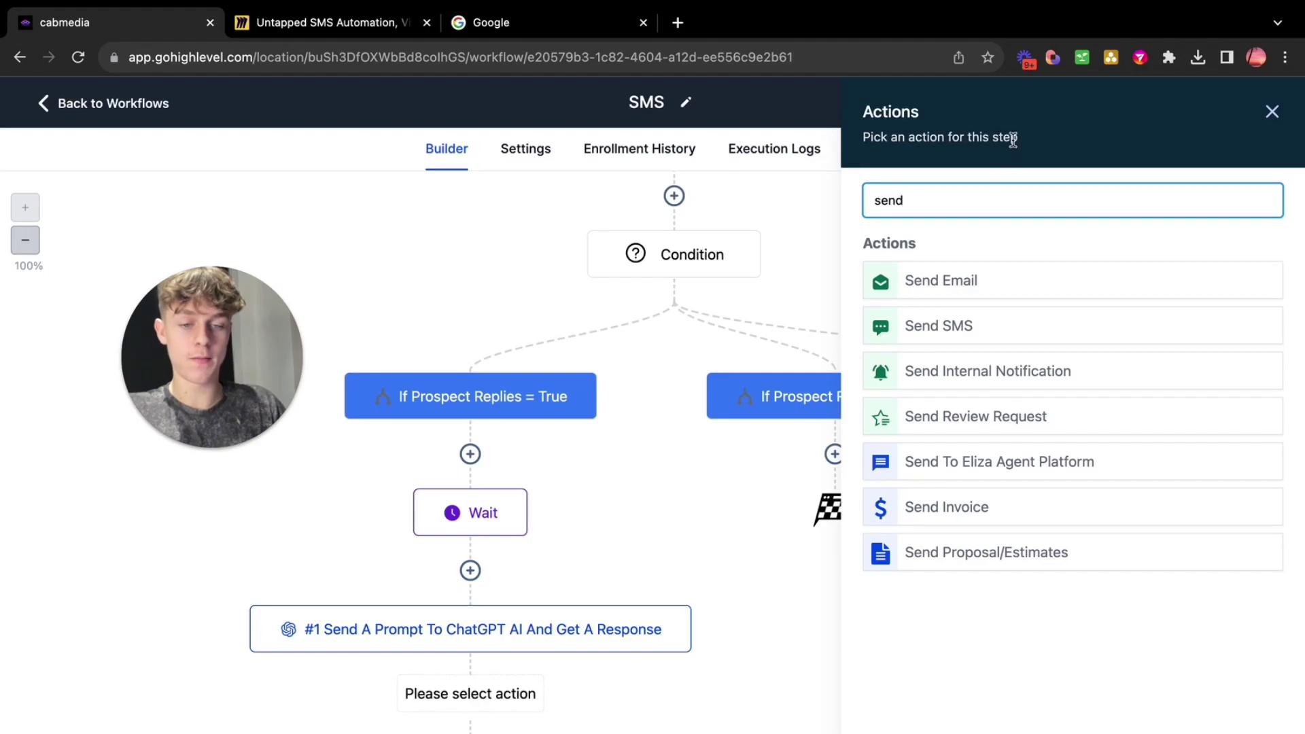
left_click(951, 325)
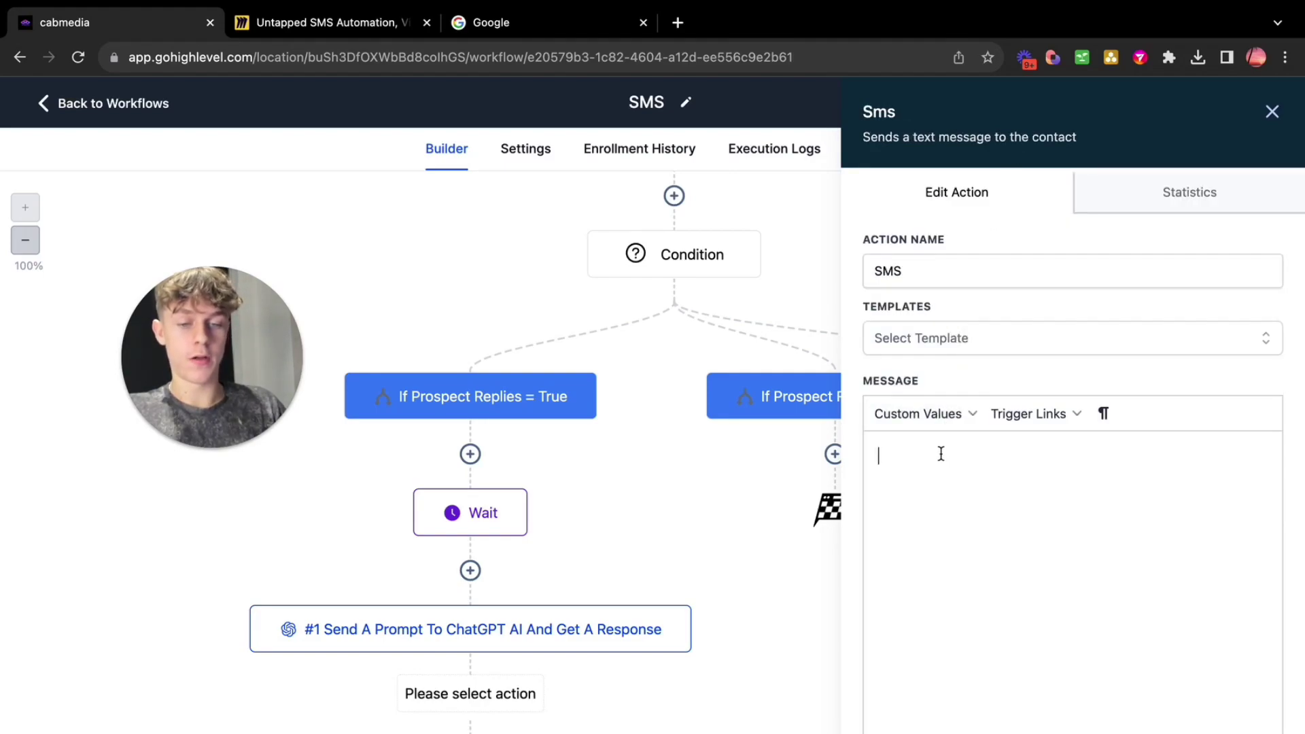
left_click(941, 340)
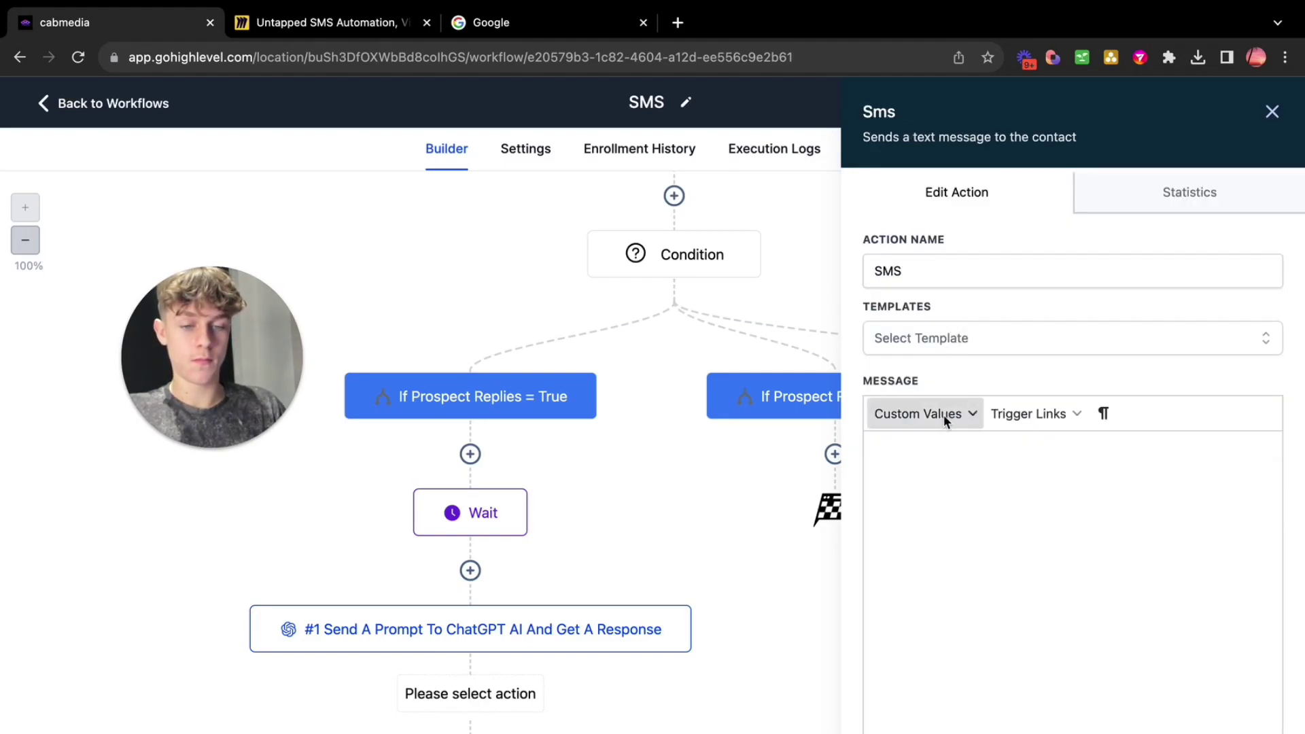
left_click(941, 452)
left_click(917, 414)
mouse_move(926, 621)
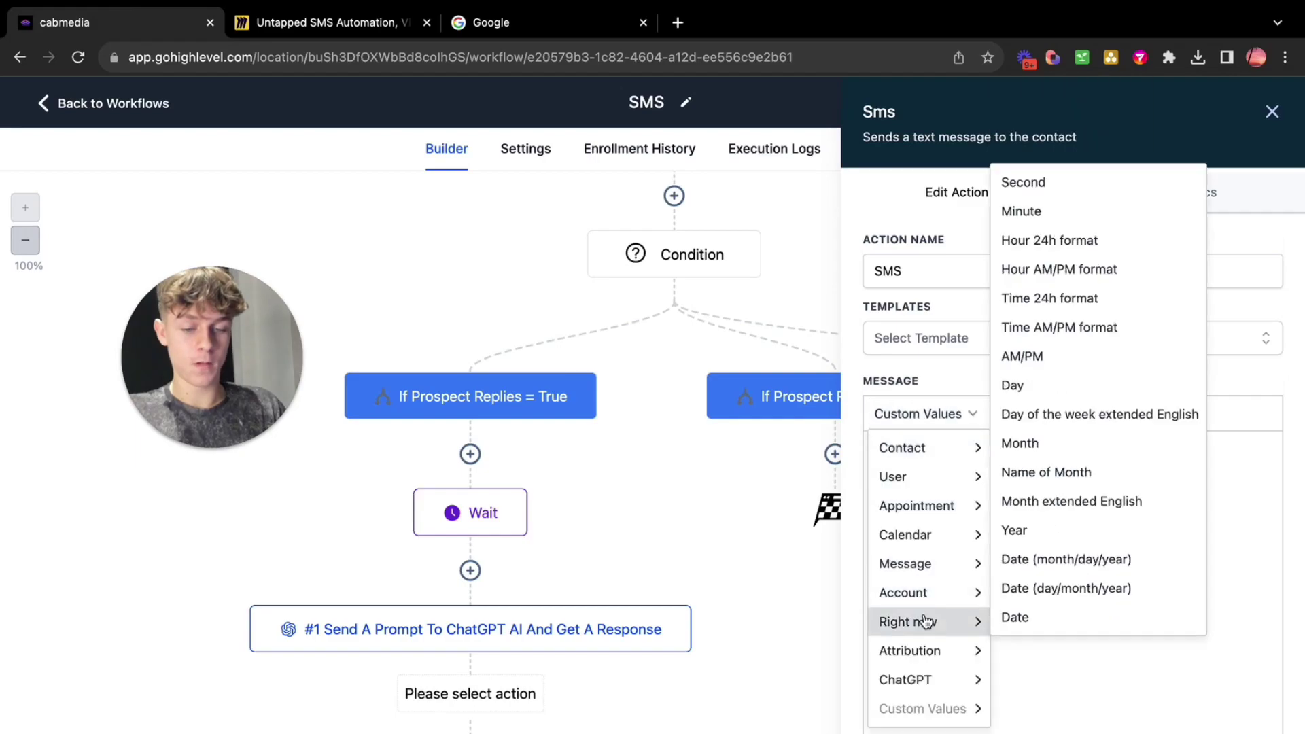
mouse_move(895, 682)
mouse_move(763, 693)
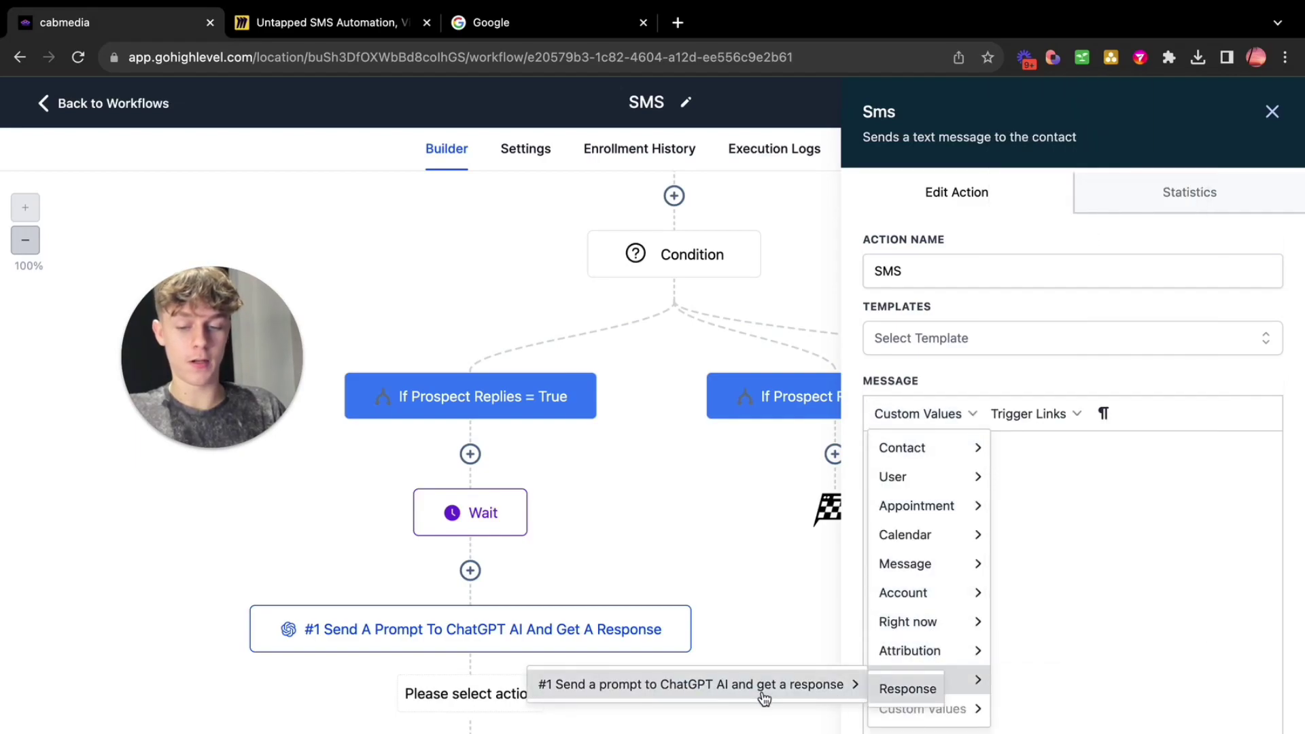
left_click(895, 689)
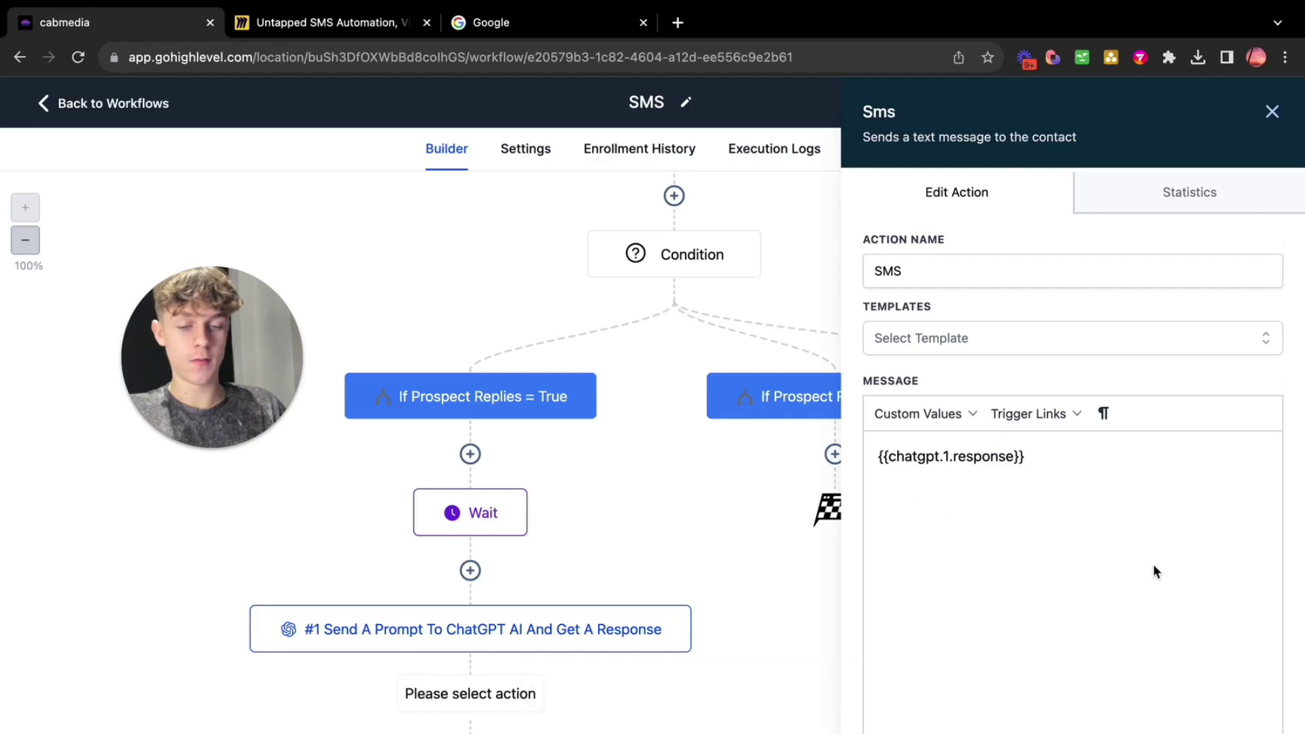
scroll(469, 691, "down", 2)
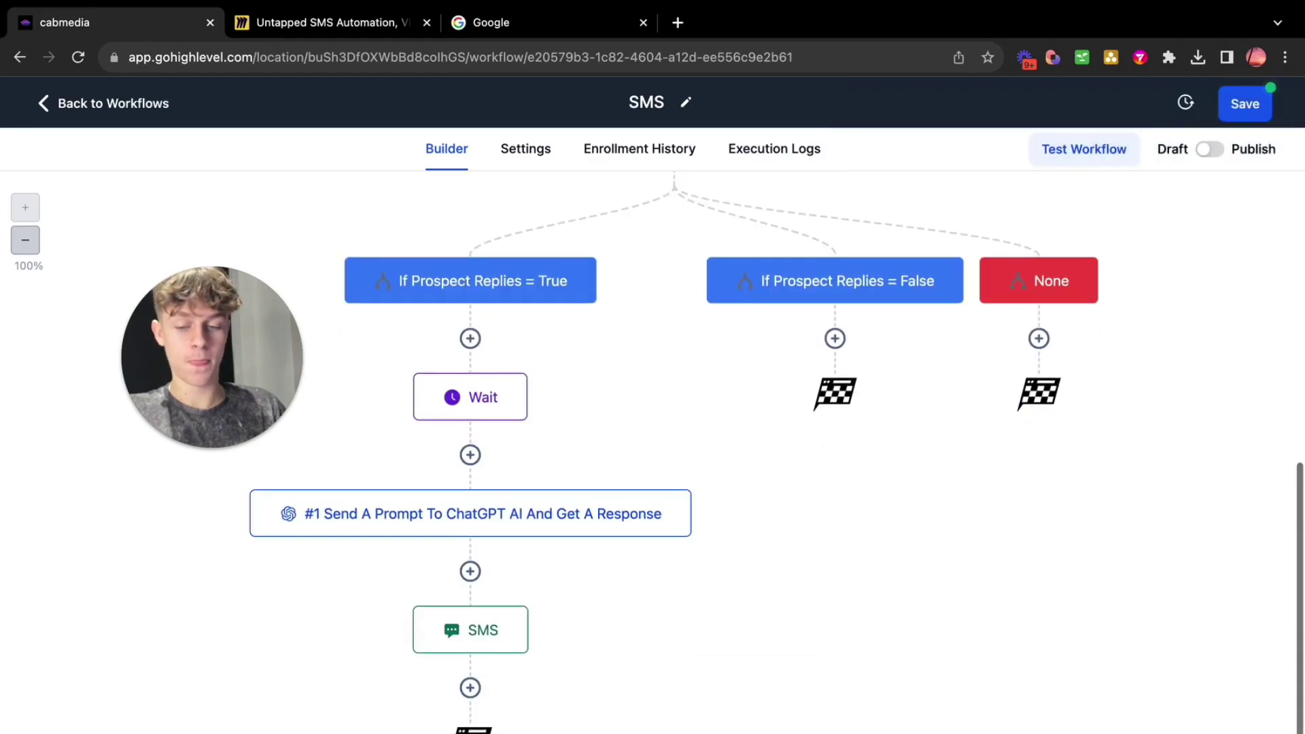
Add an Internal Notification step after the SMS, set to notify by SMS
left_click(471, 688)
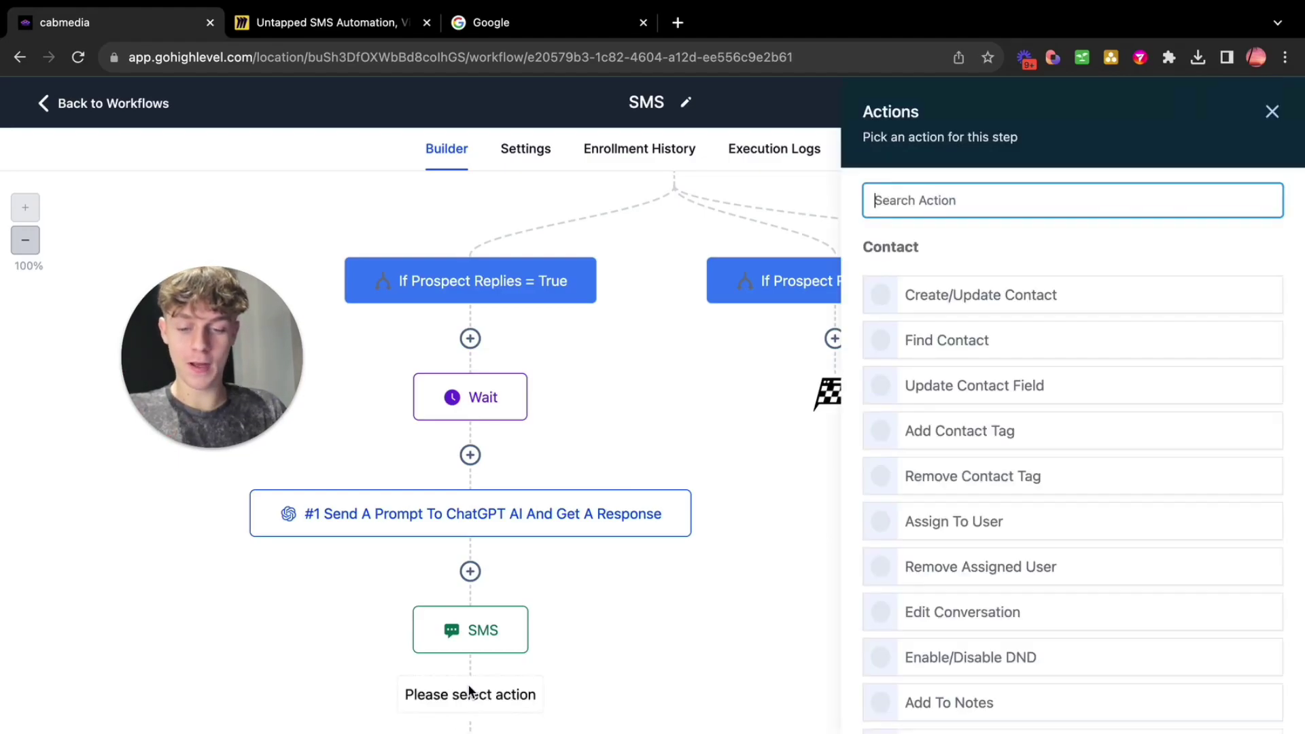
type("wai")
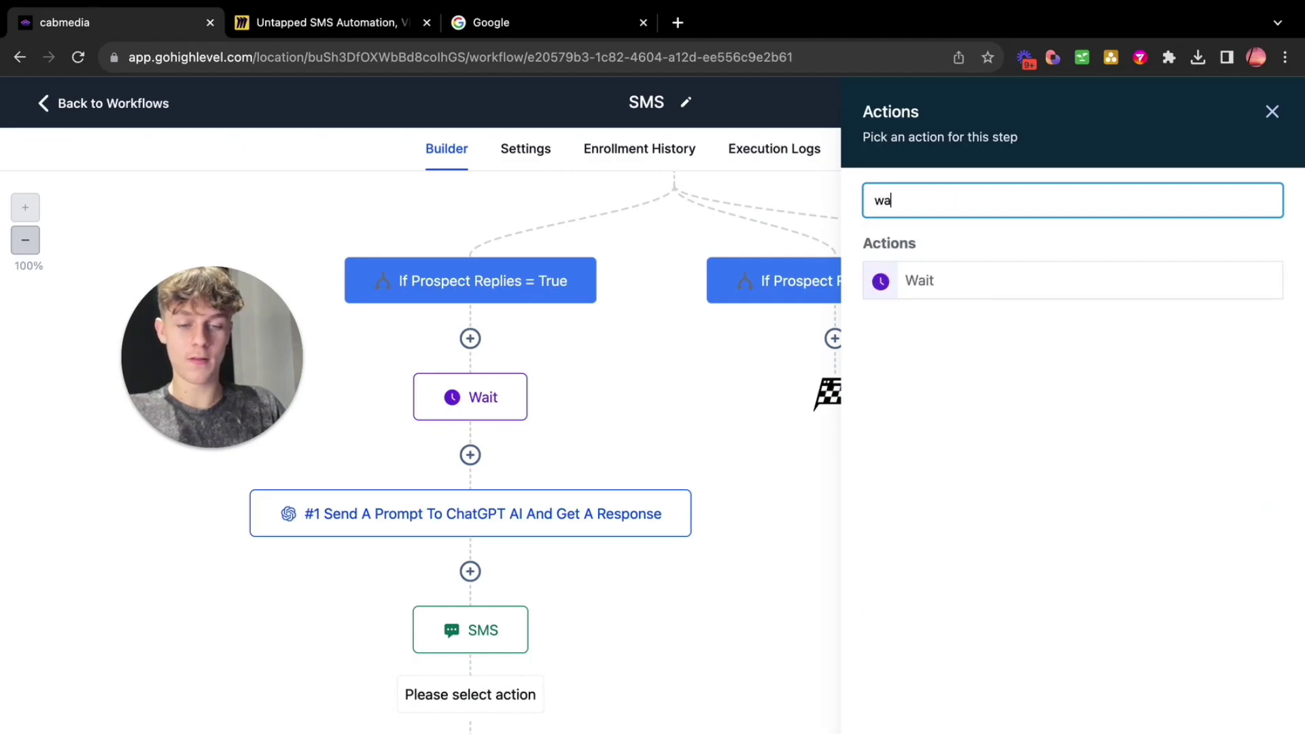
key("BackSpace")
key("BackSpace")
key("BackSpace")
type("send")
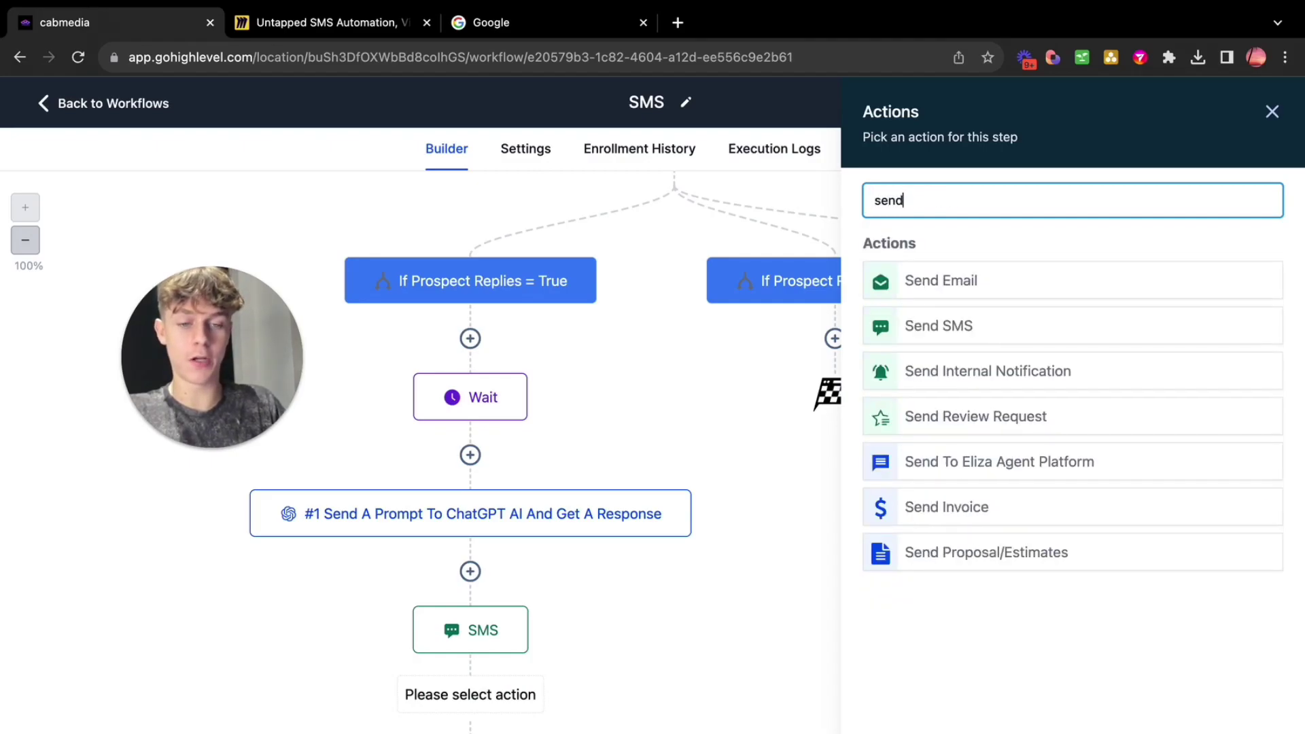
left_click(1001, 373)
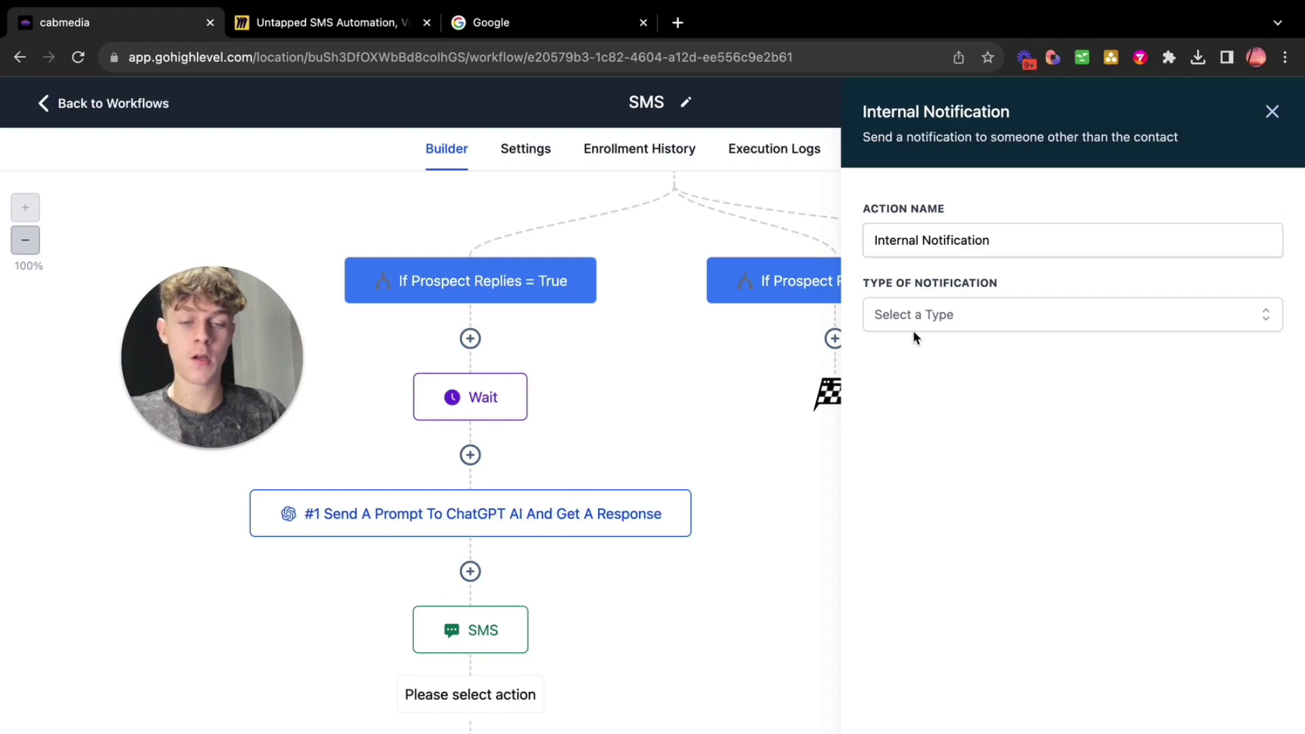
left_click(937, 320)
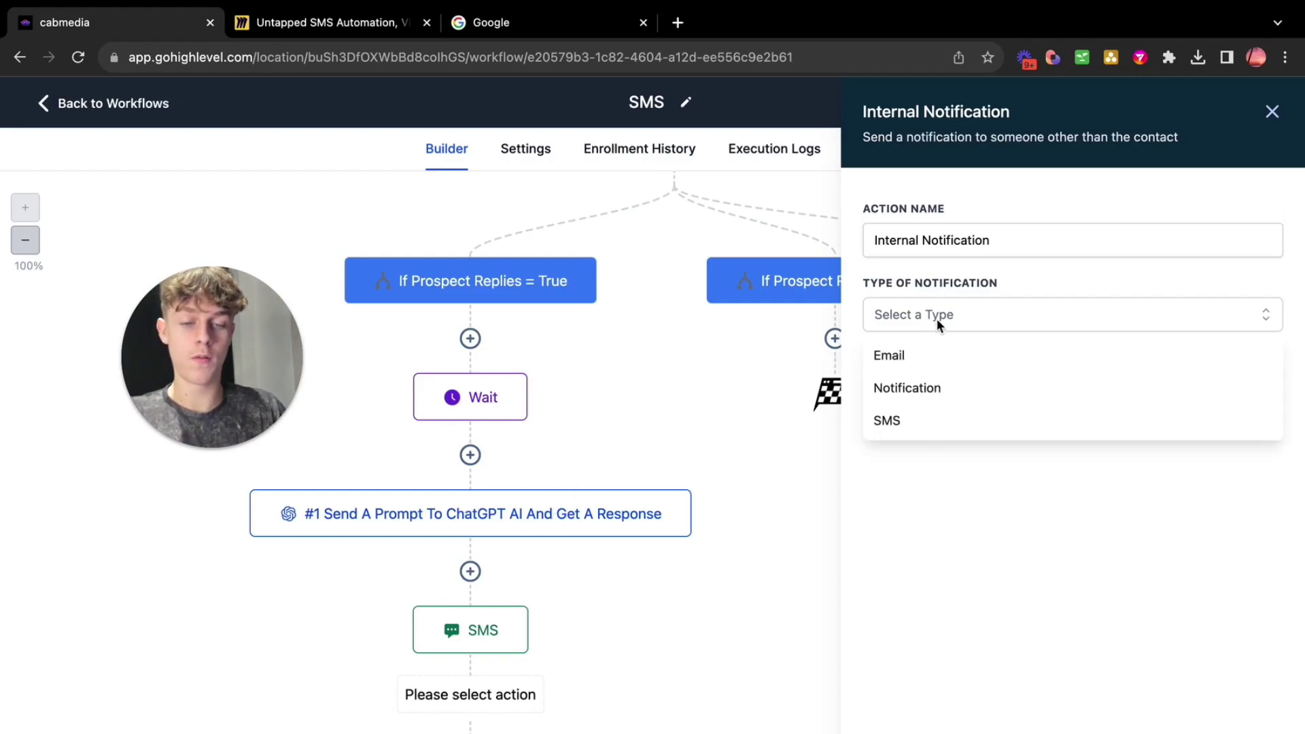
left_click(919, 423)
Message all users 'Hi [user first name], this prospect is close to booking a call'
left_click(938, 594)
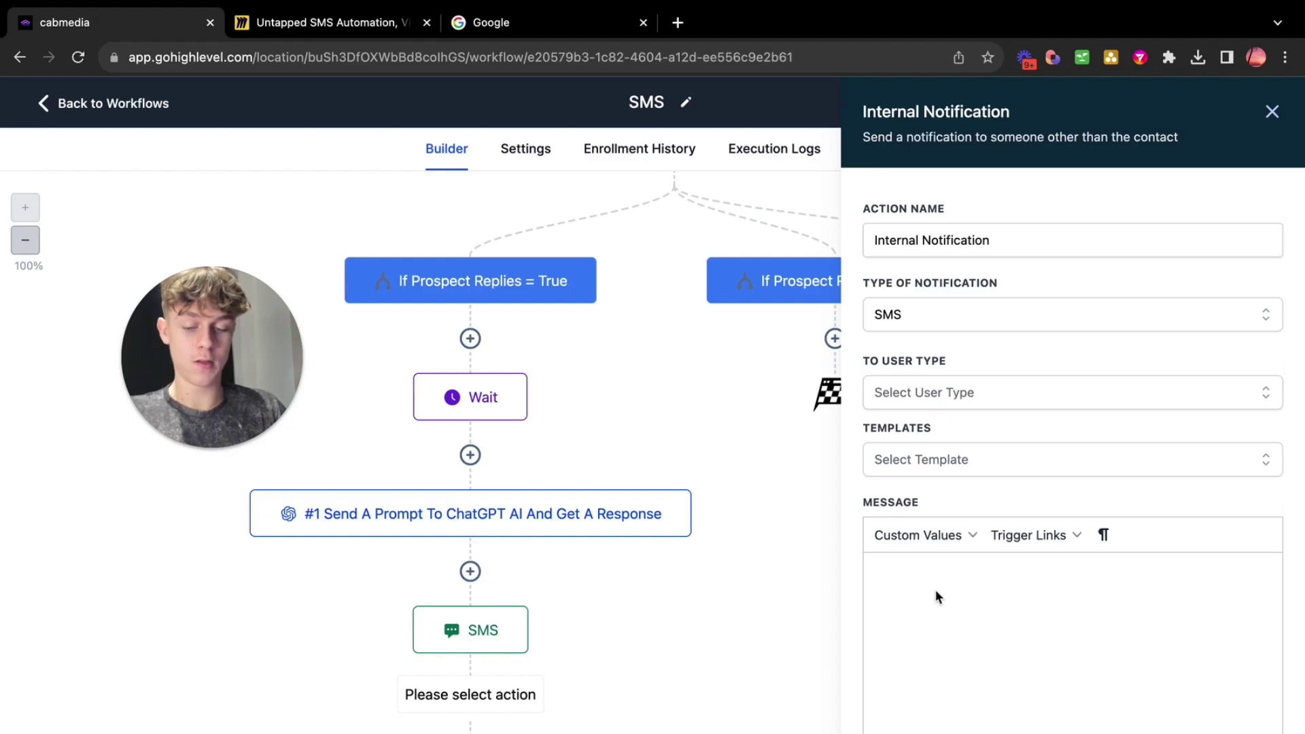
type("Hi")
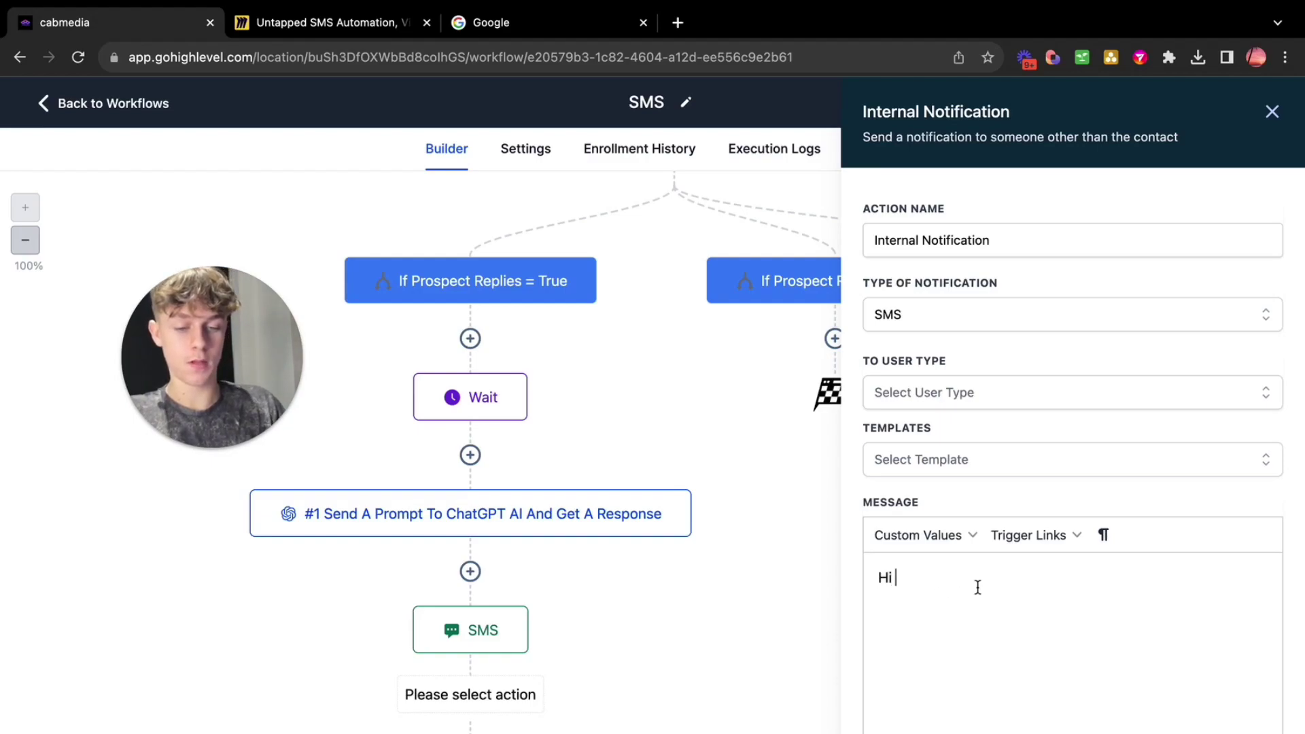
left_click(917, 535)
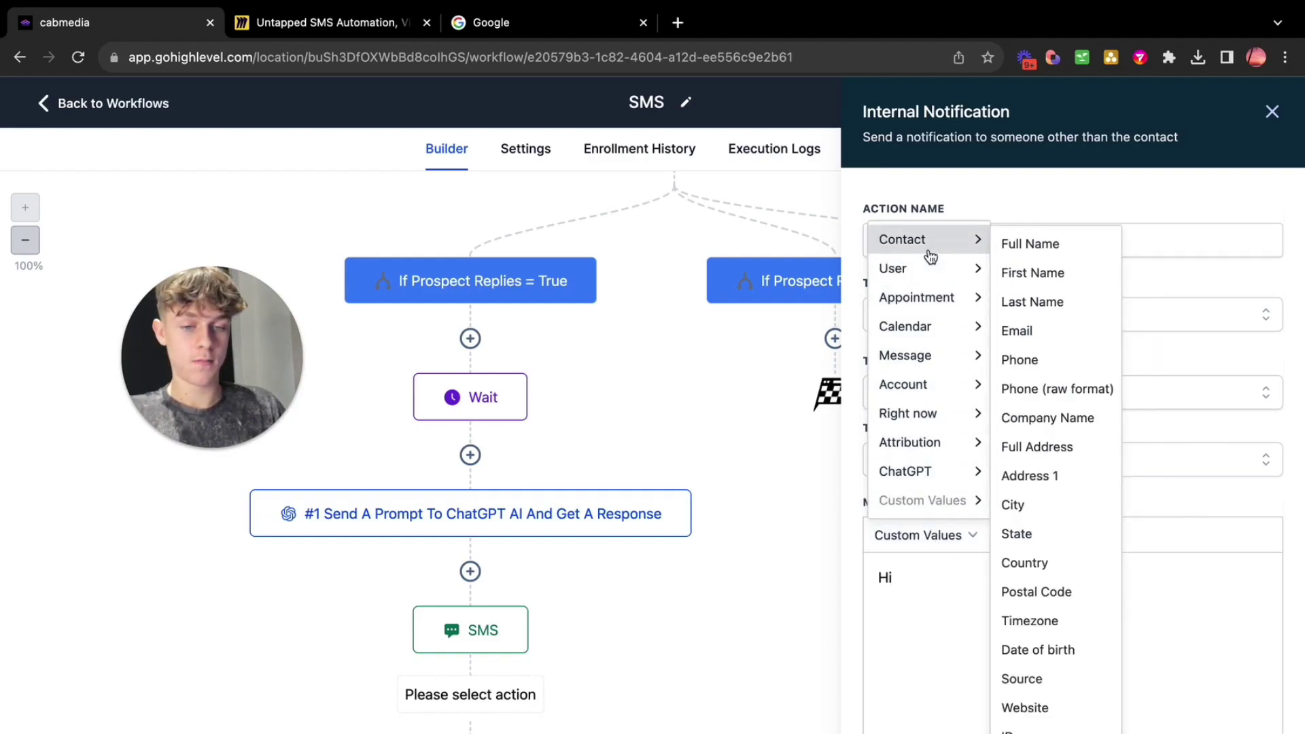
mouse_move(931, 275)
left_click(1050, 310)
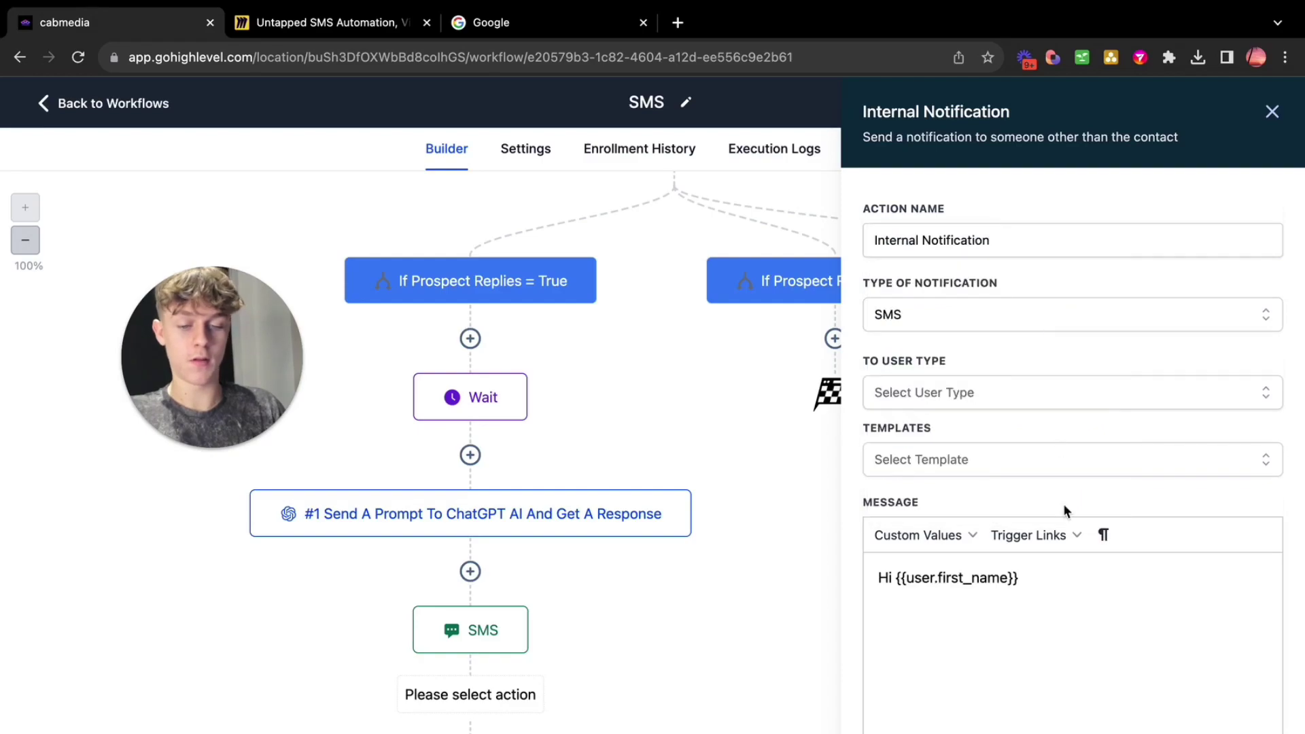
type(", th")
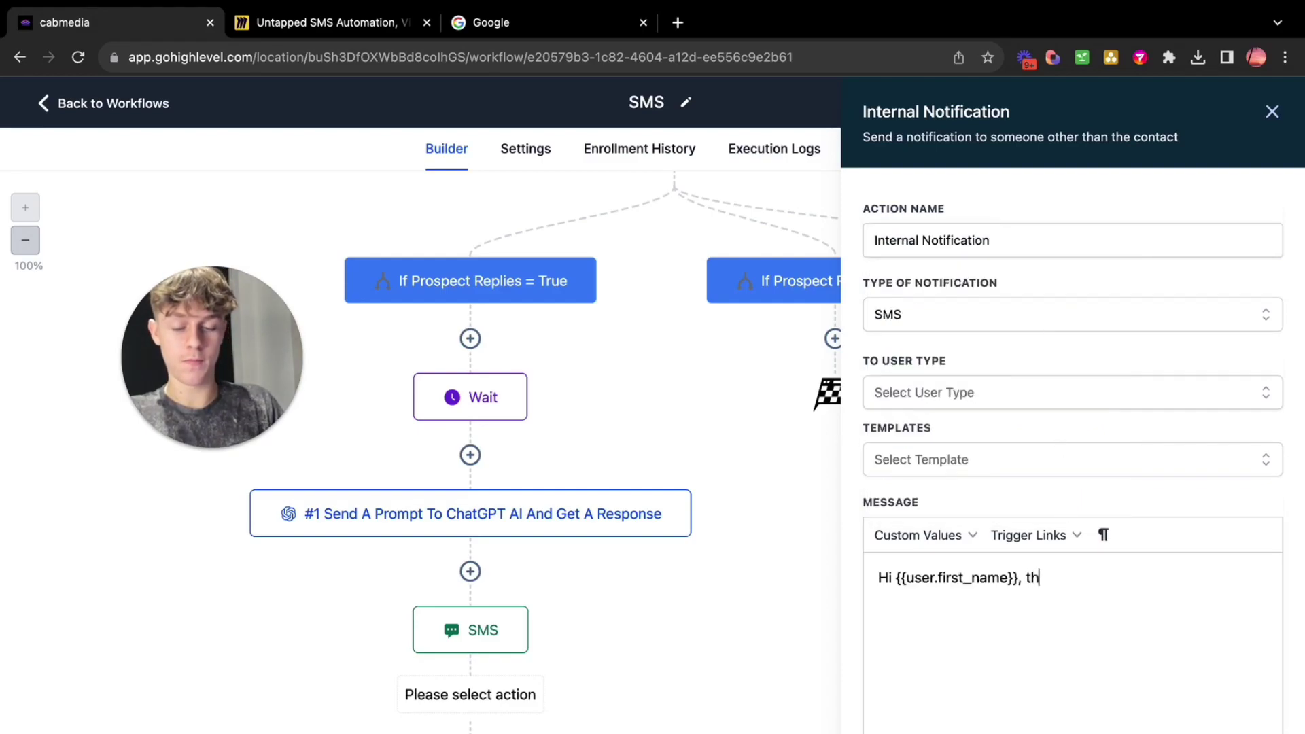
type("is prospec")
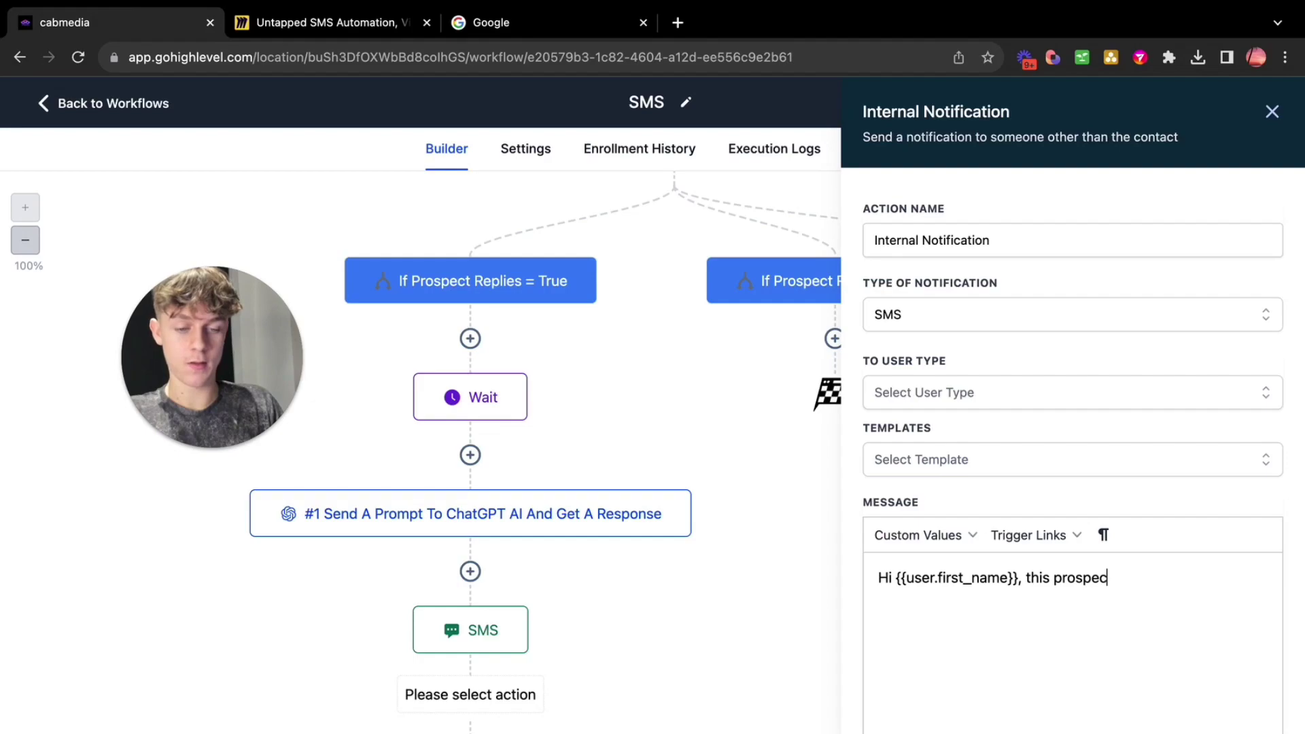
type("t is close to ")
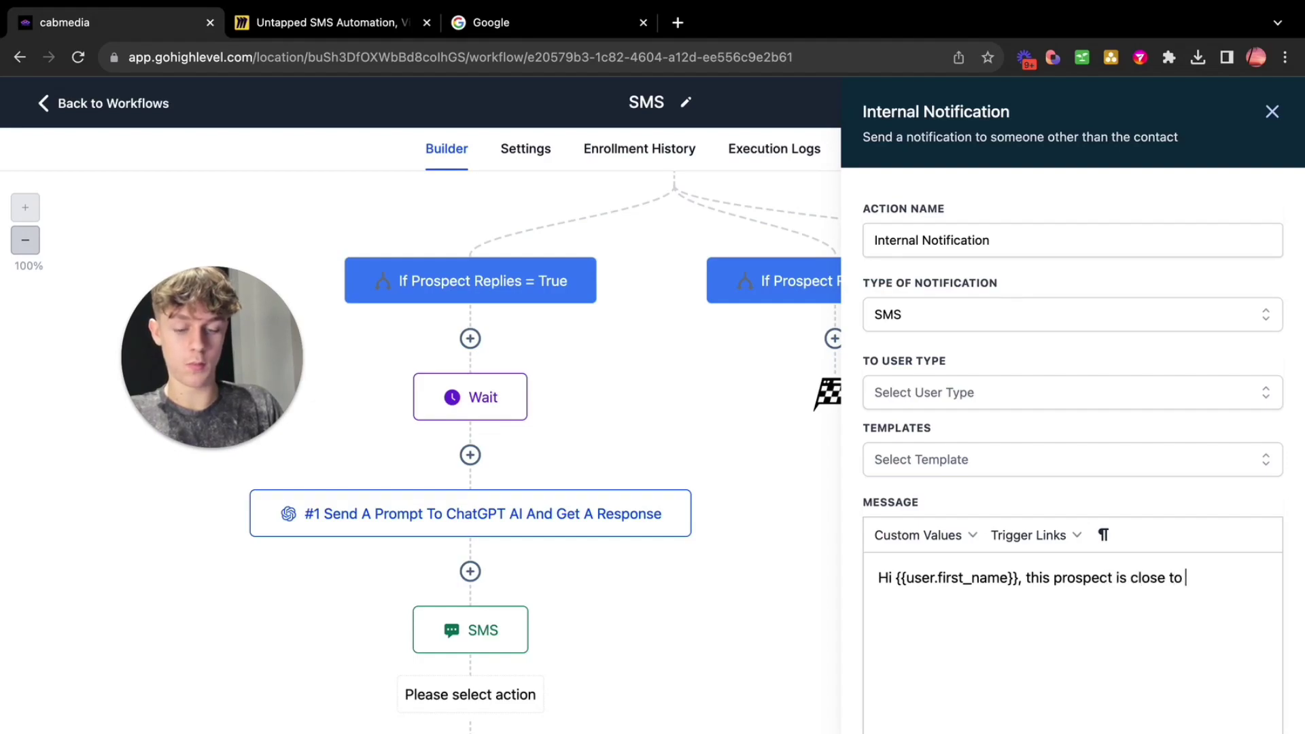
type("booking a call")
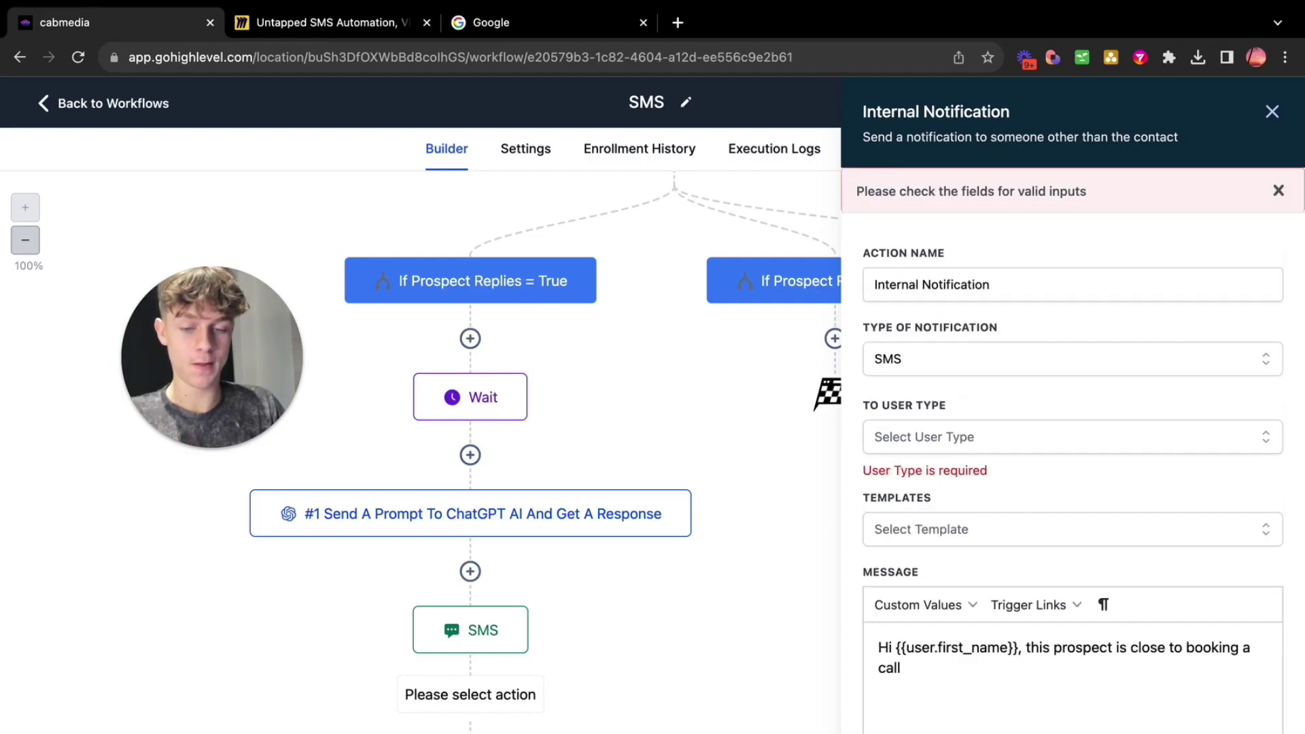
left_click(948, 439)
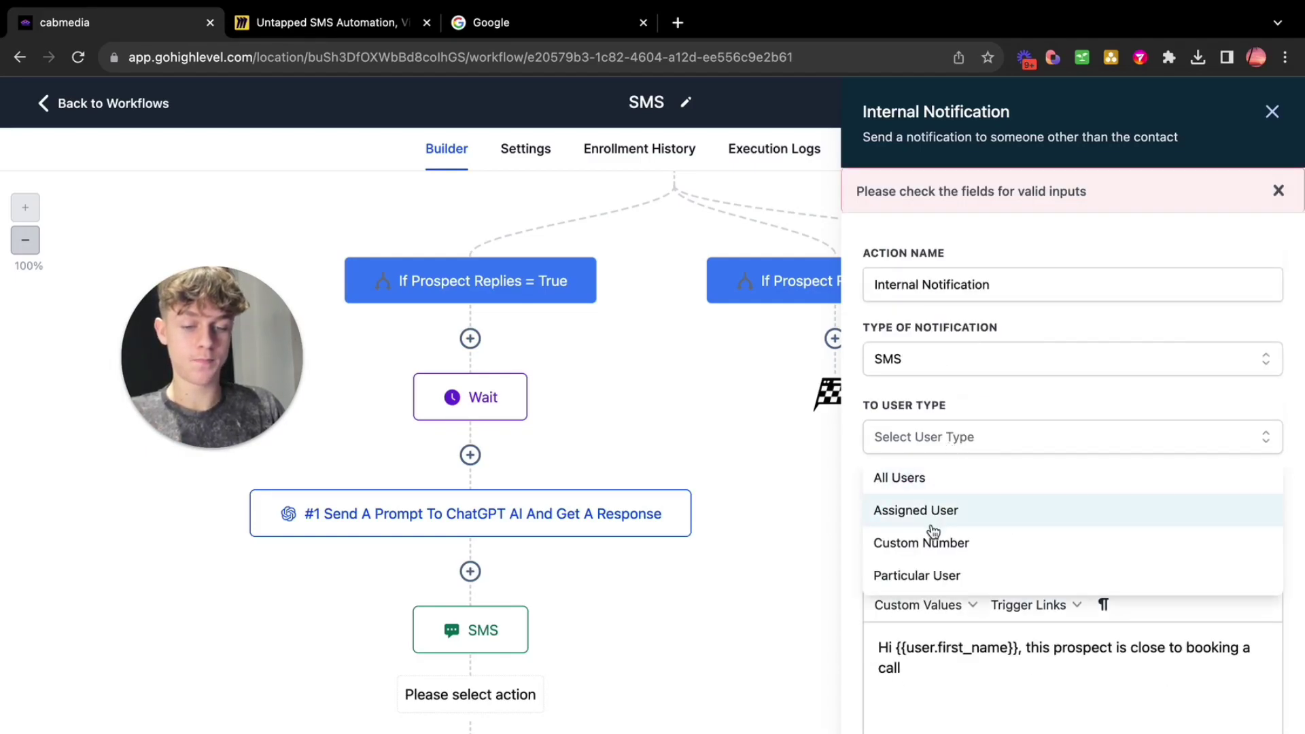
left_click(933, 483)
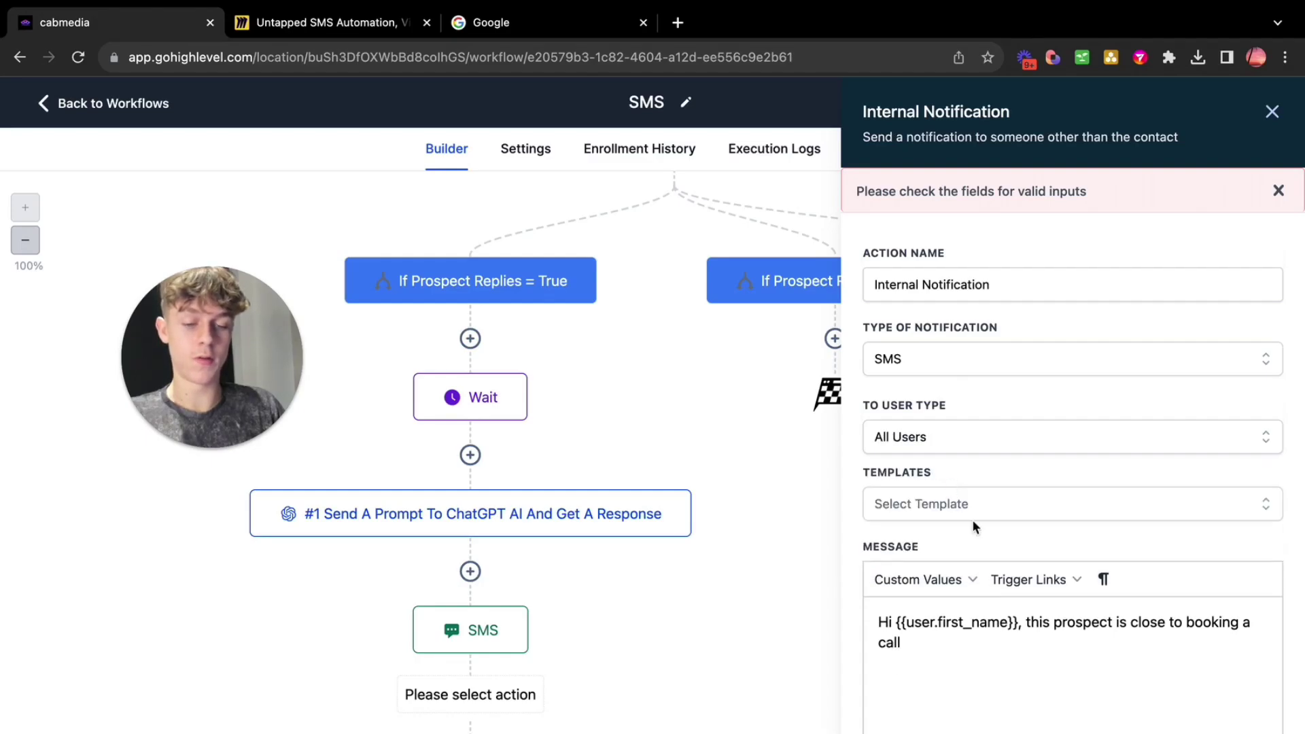
left_click(998, 720)
scroll(953, 693, "down", 2)
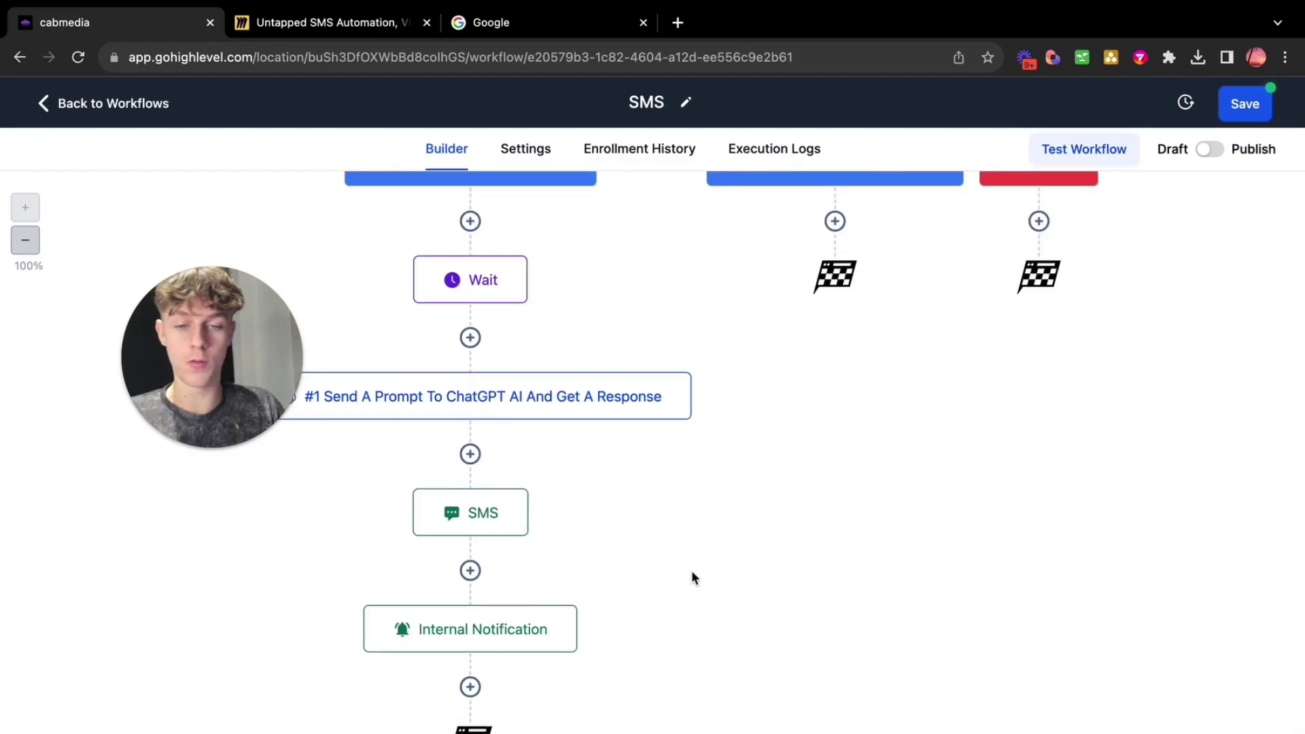
scroll(691, 578, "up", 8)
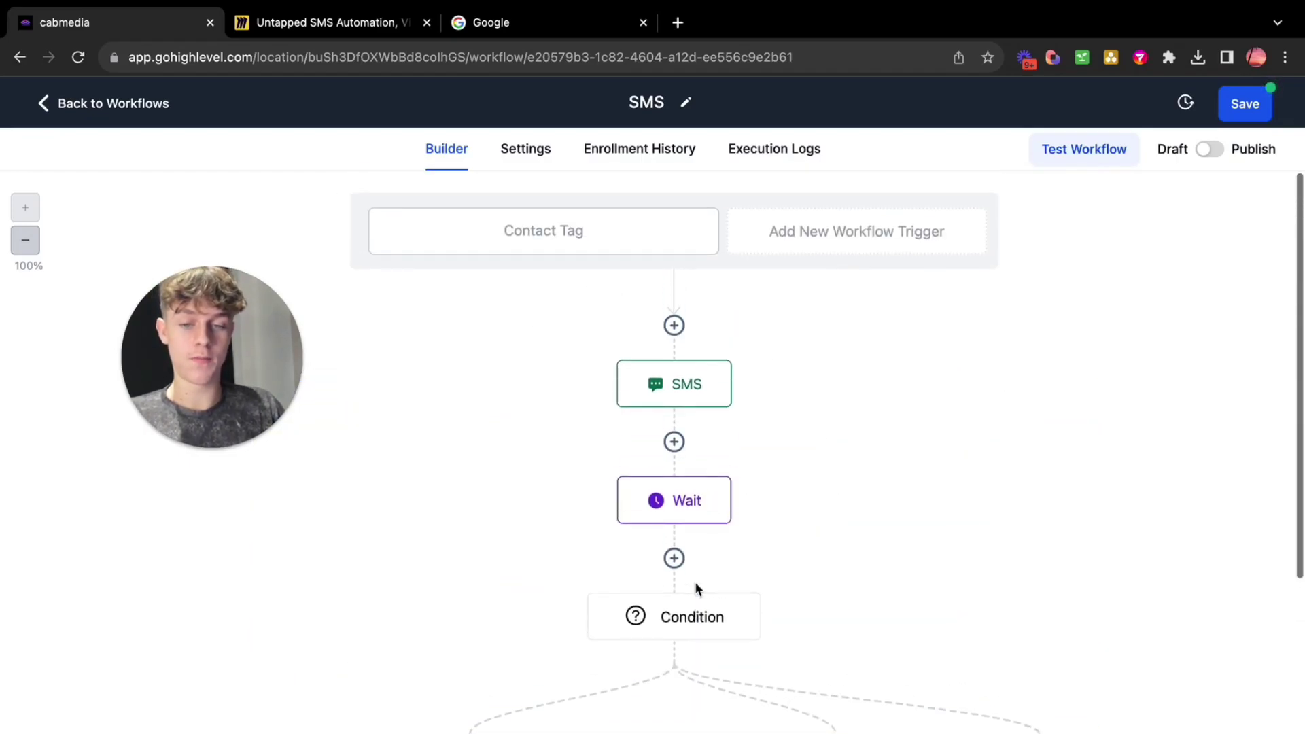
scroll(696, 585, "down", 8)
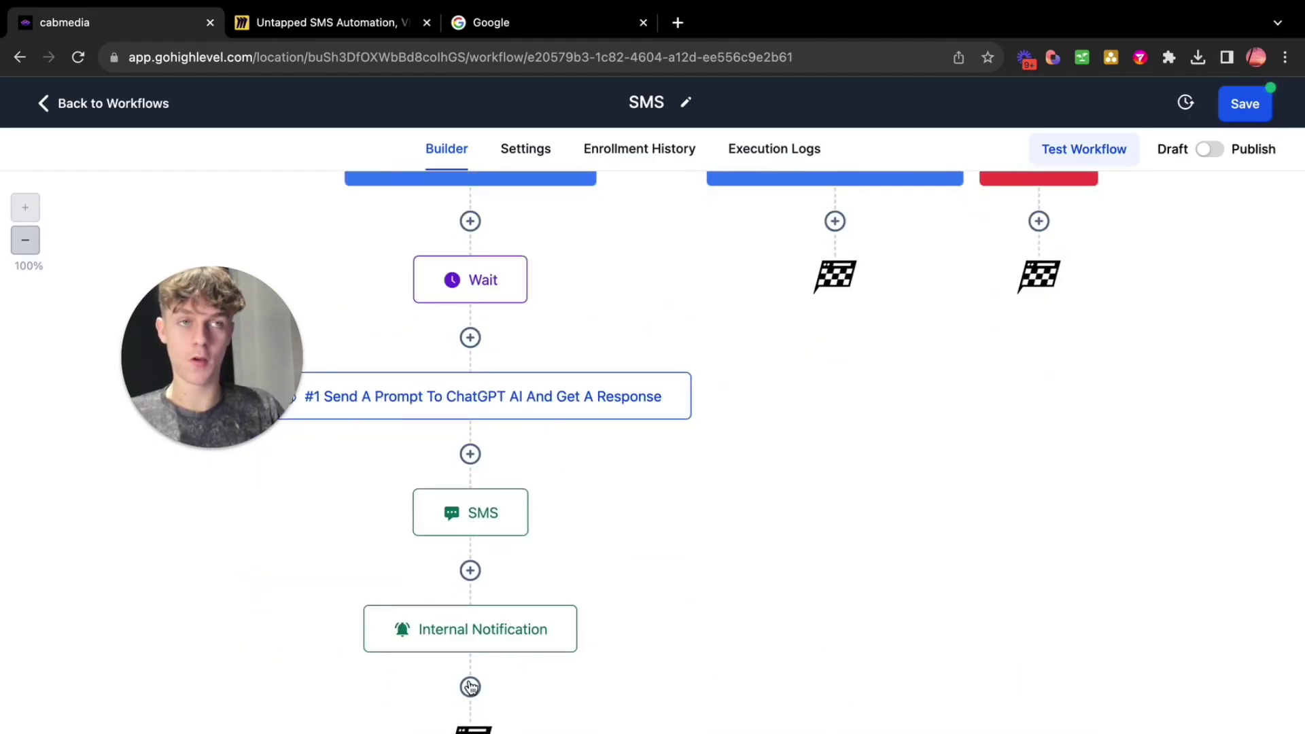
left_click(470, 687)
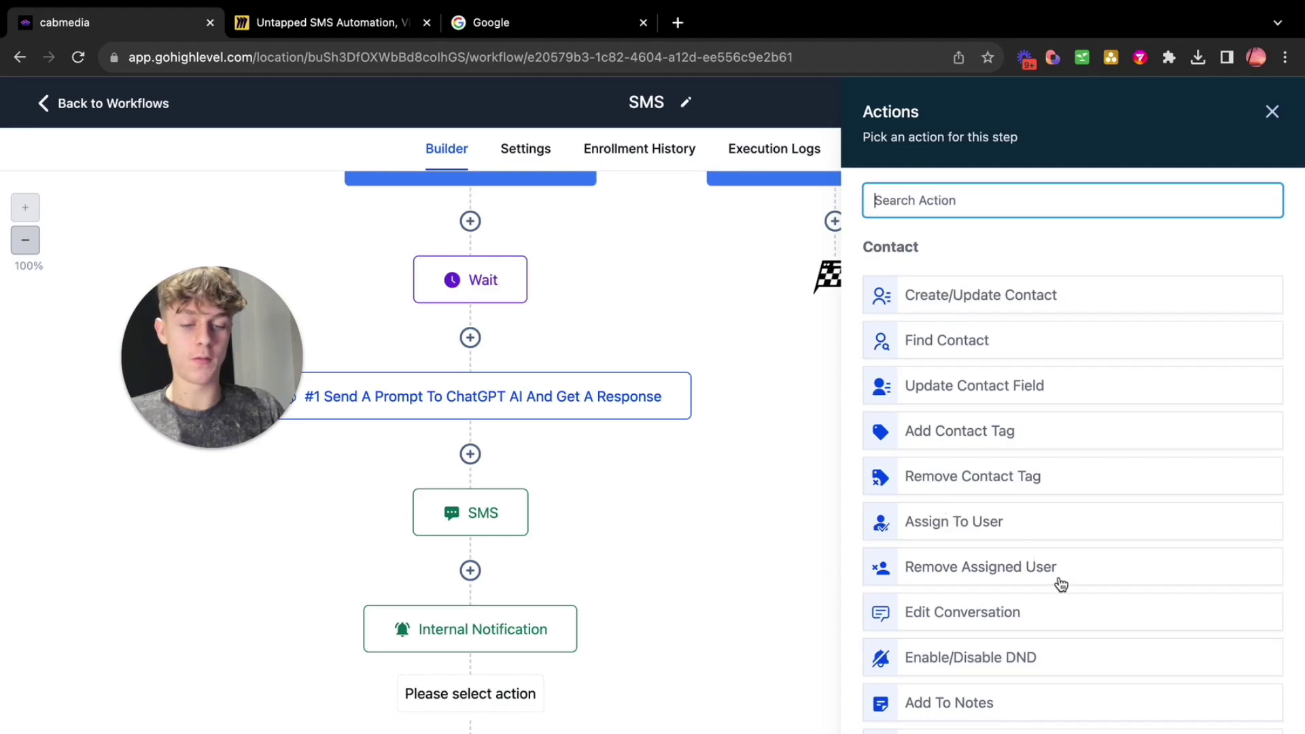
scroll(1064, 589, "down", 3)
scroll(1066, 592, "up", 3)
left_click(714, 552)
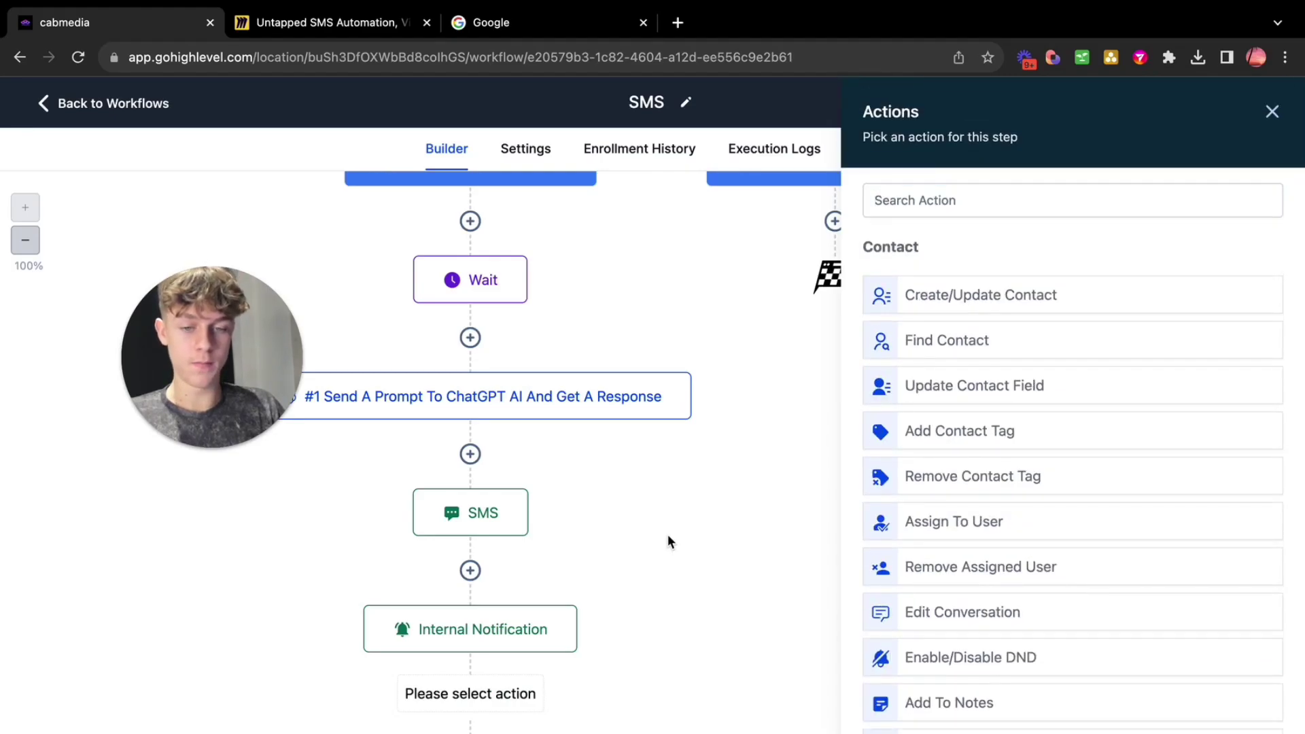
left_click(1272, 112)
scroll(803, 366, "up", 5)
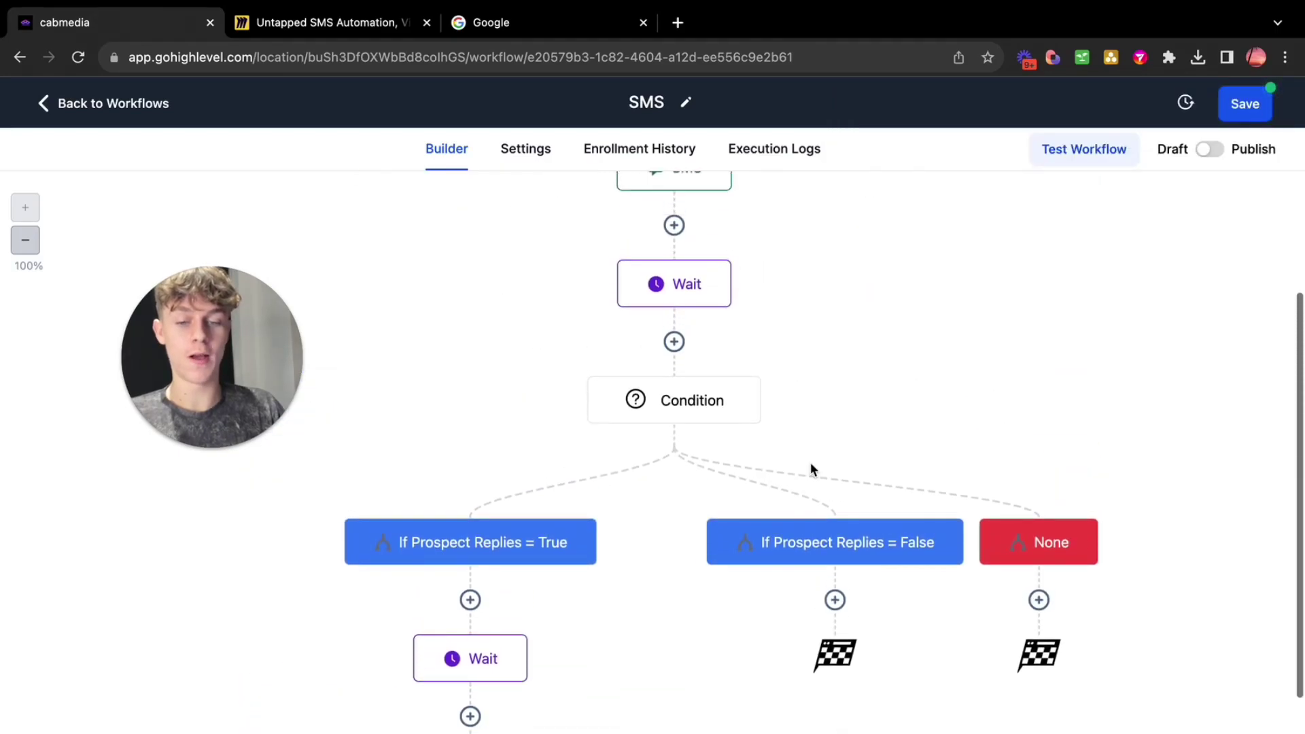
Add a ChatGPT step under the False branch prompting a short follow-up under 14 words
left_click(836, 597)
type("chat")
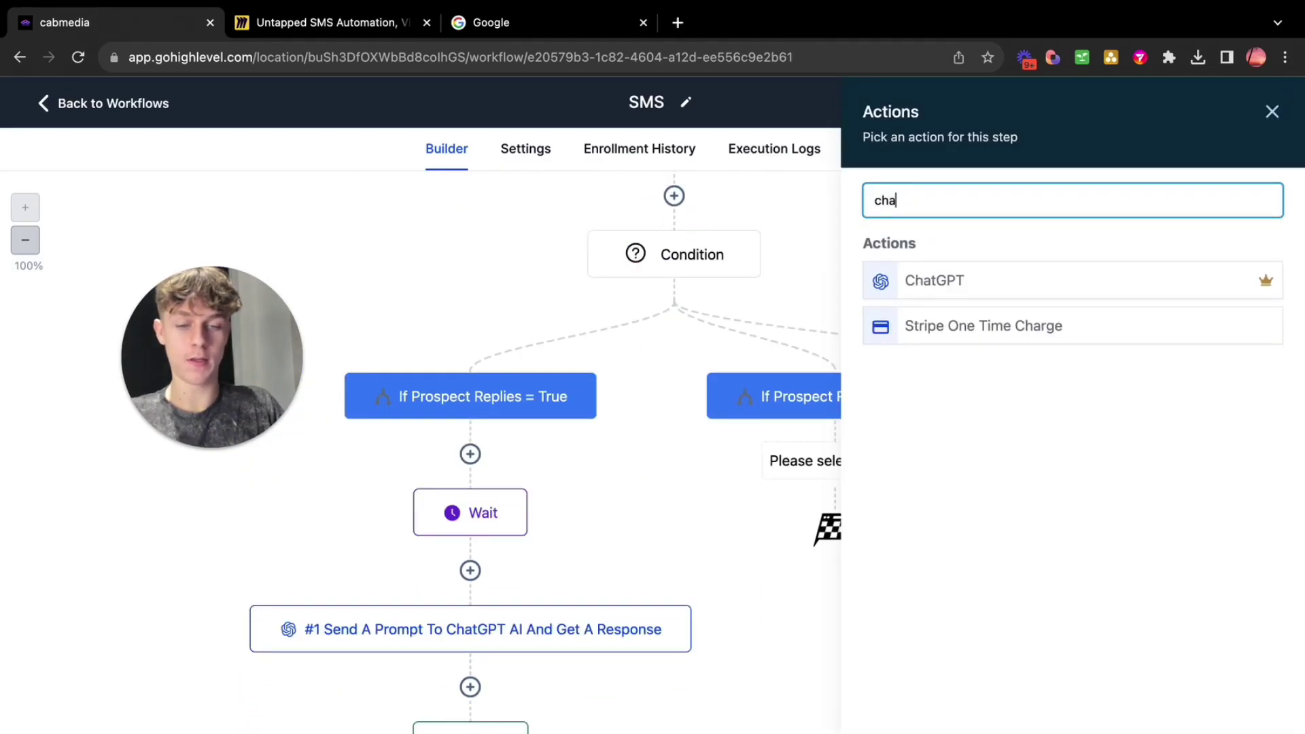
left_click(986, 292)
left_click(939, 344)
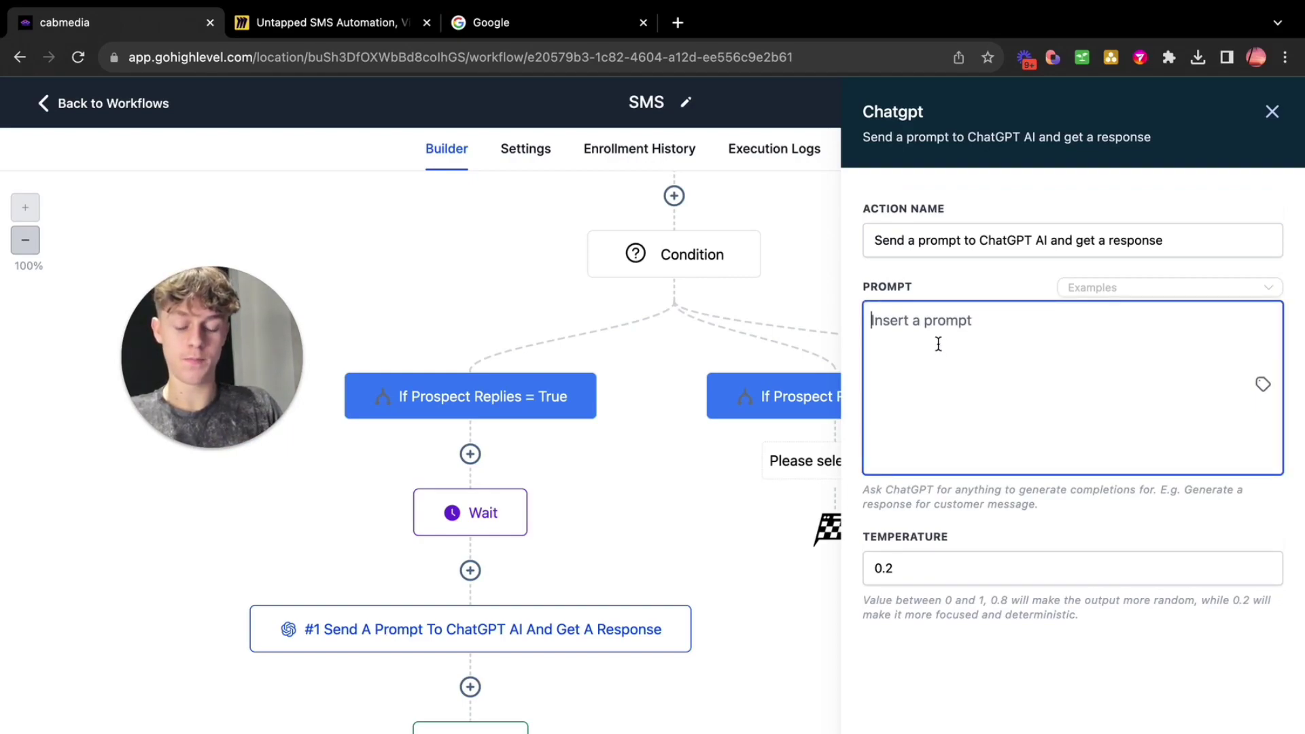
type("You sende")
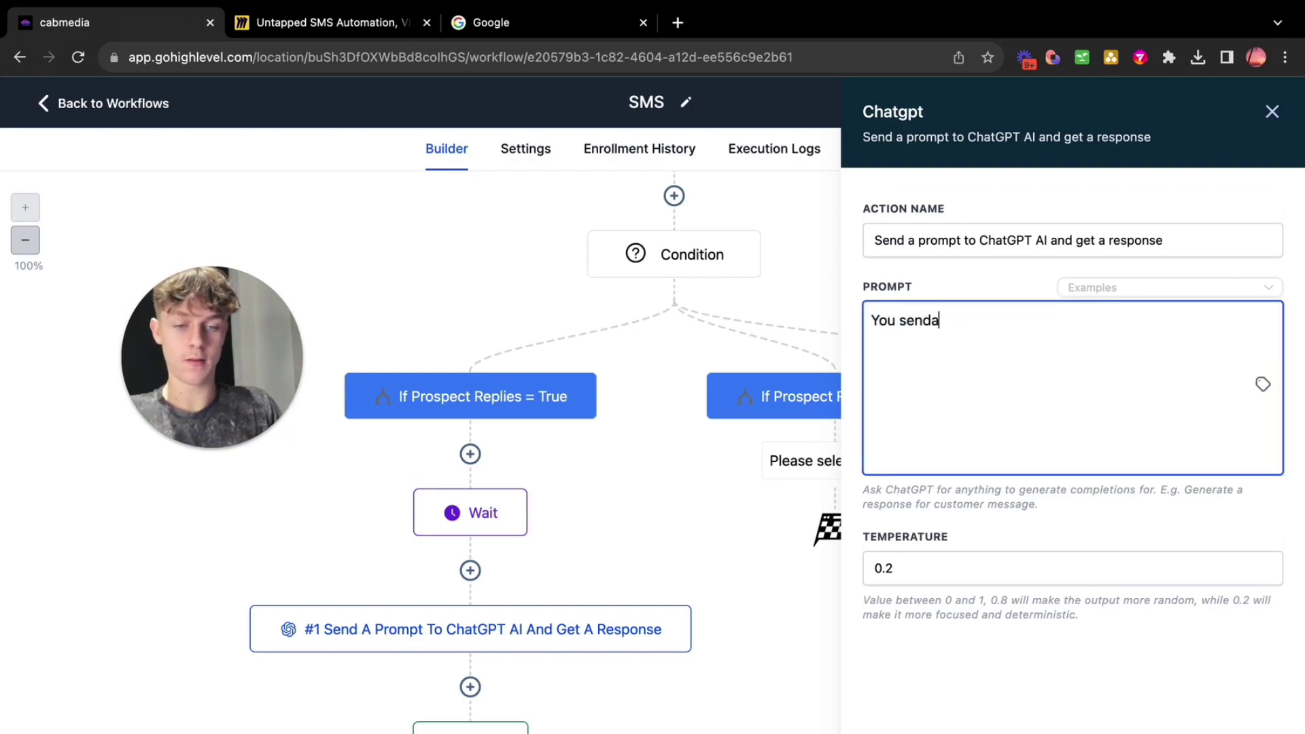
key("BackSpace")
key("BackSpace")
type("t a previ")
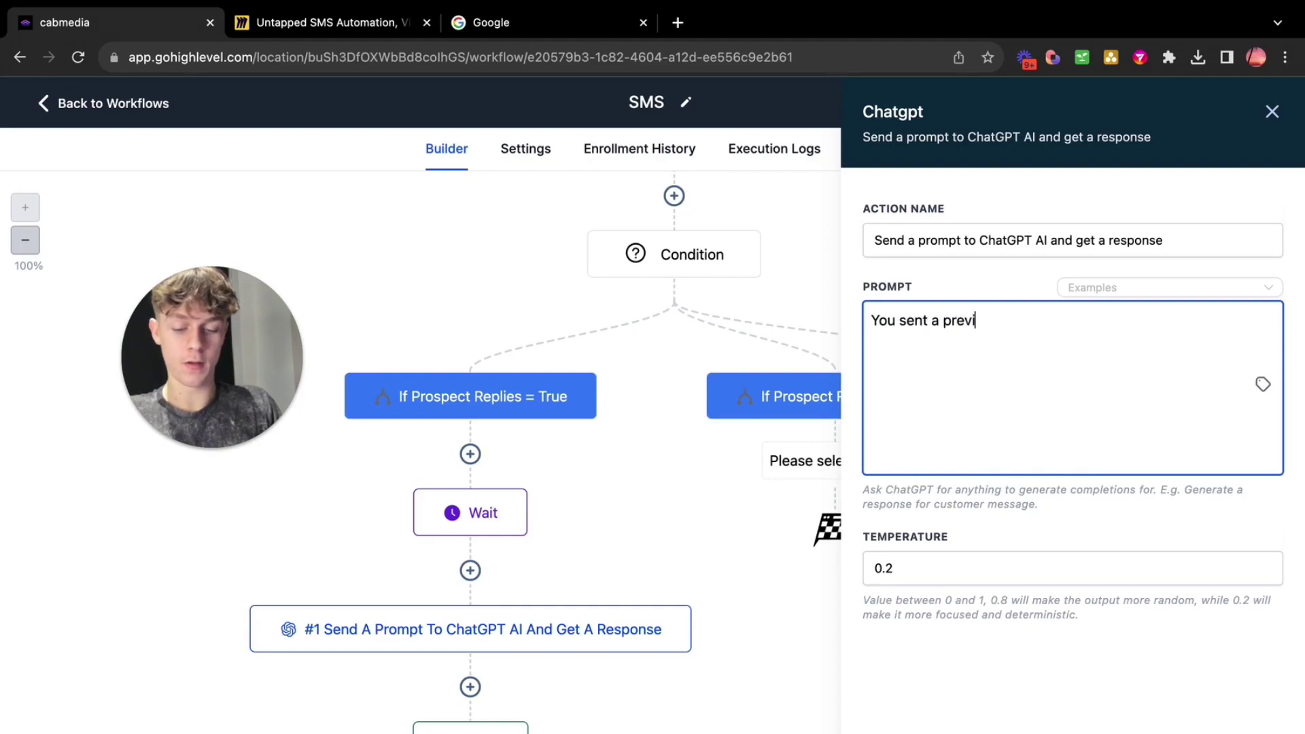
type("ous message b")
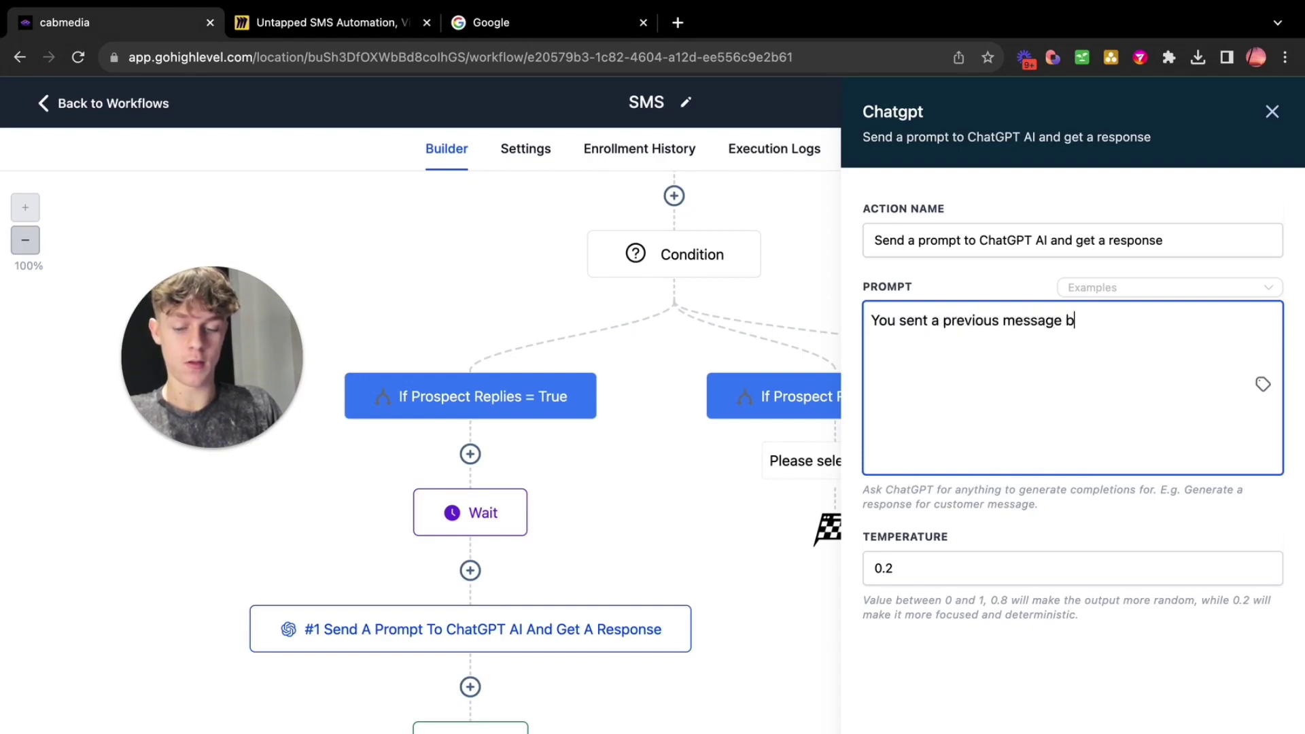
type("ut the prospec")
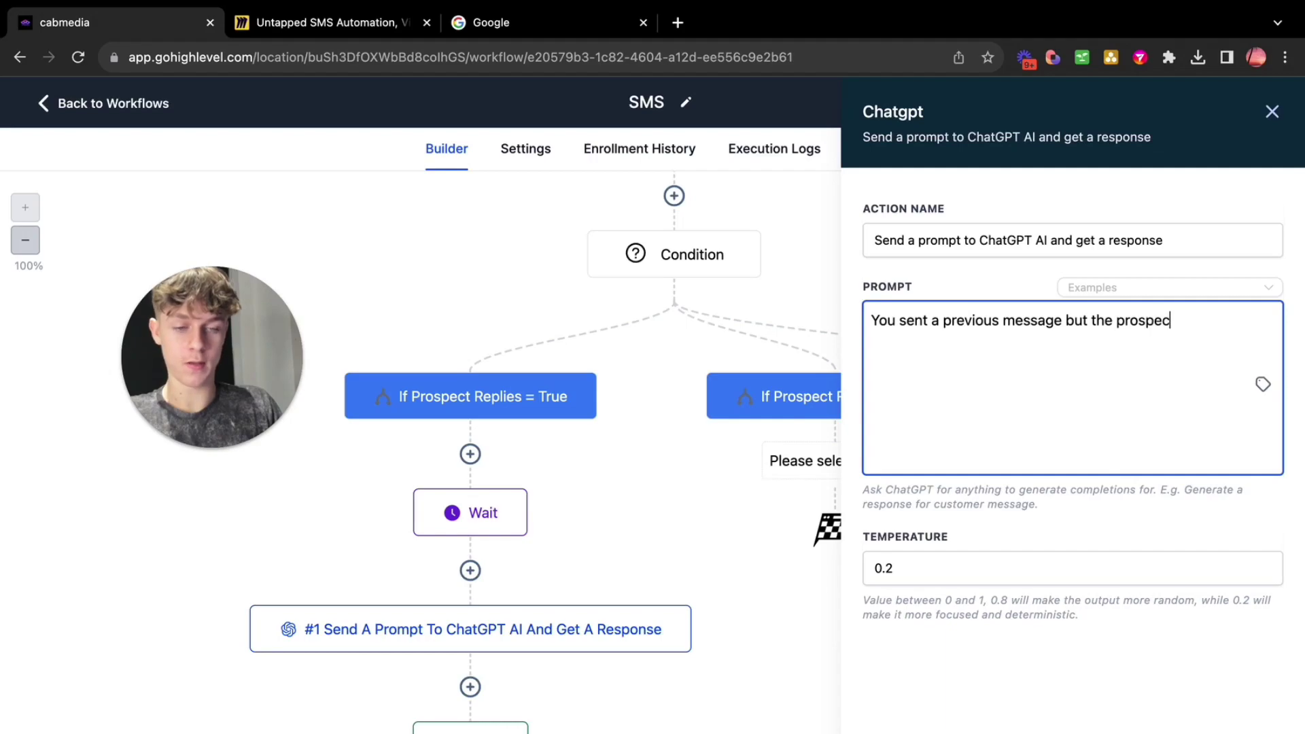
type("t hasn\\t")
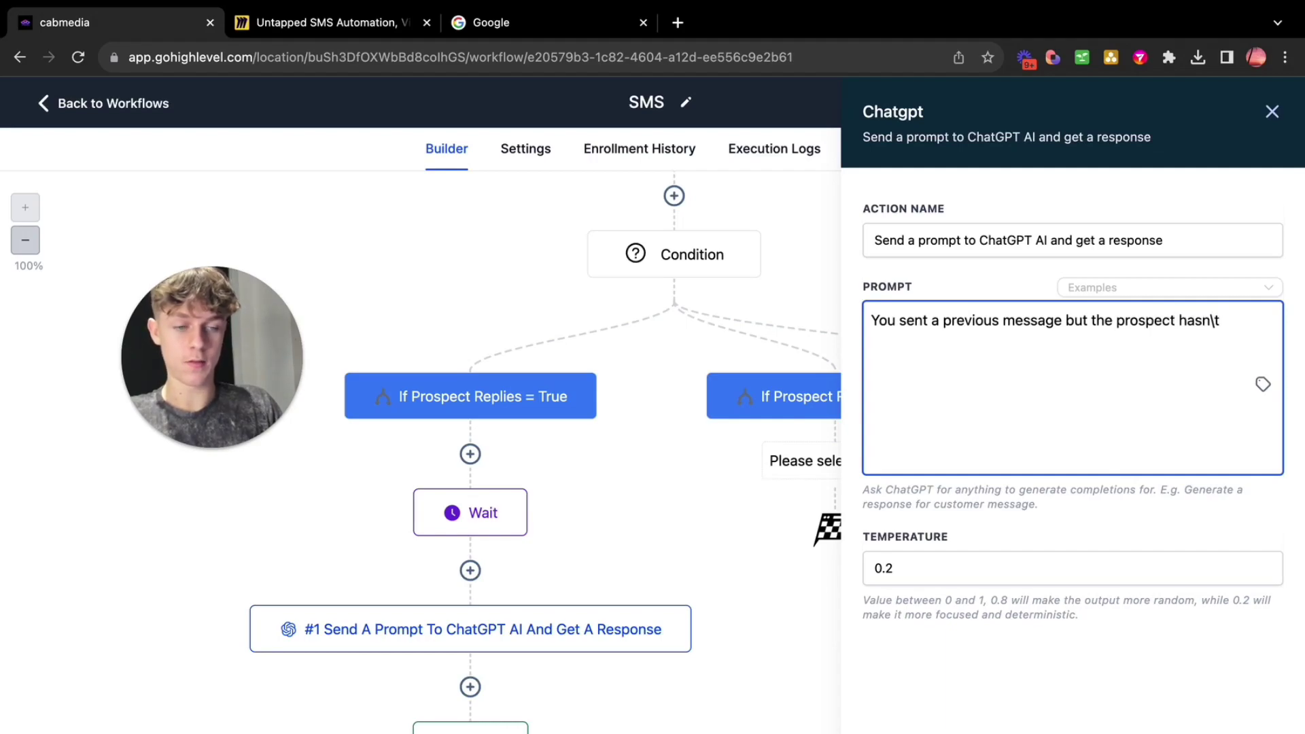
key("BackSpace")
key("BackSpace")
type("'t respon")
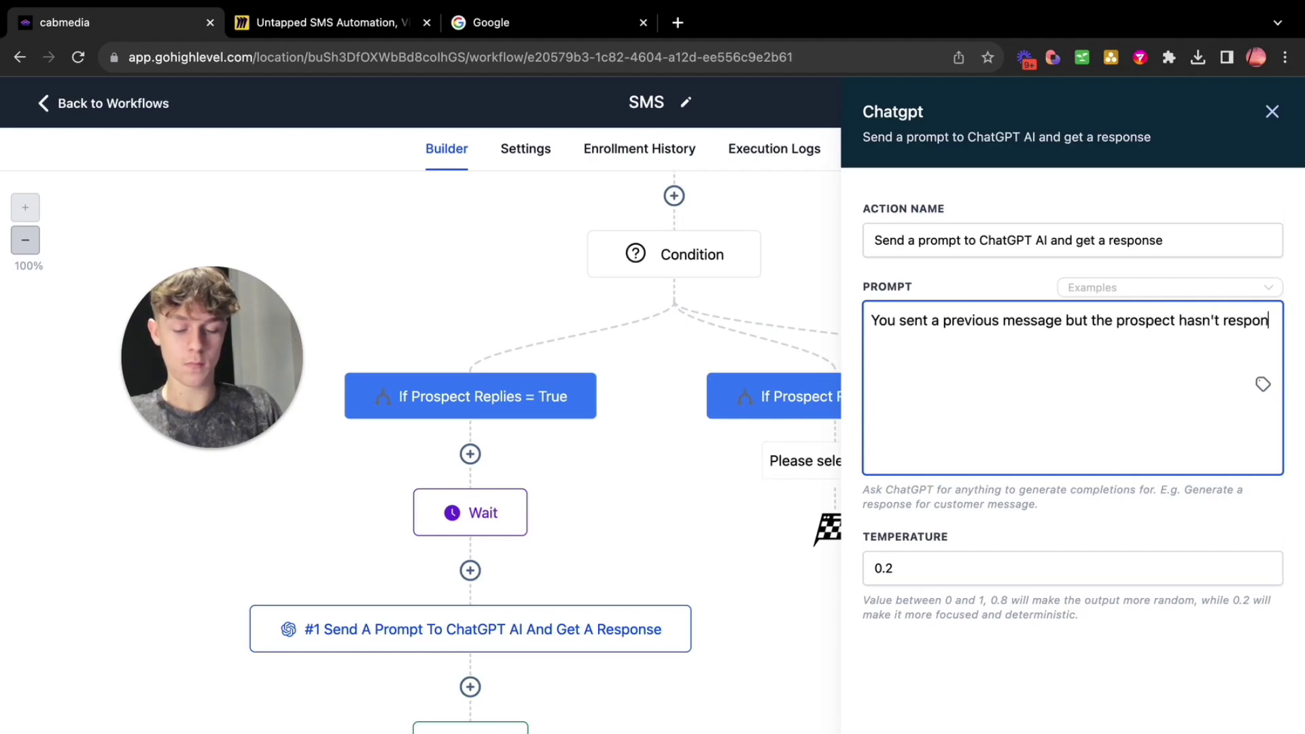
type("ded, ")
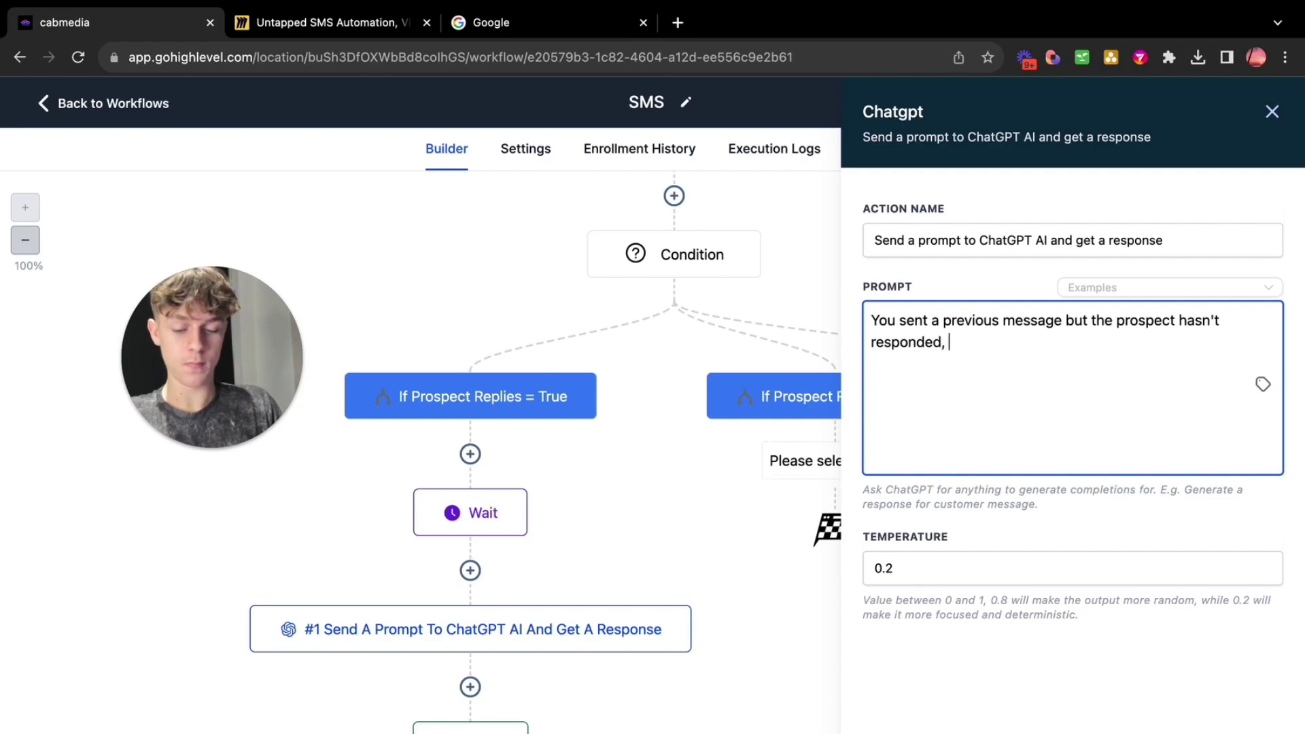
type("send a short")
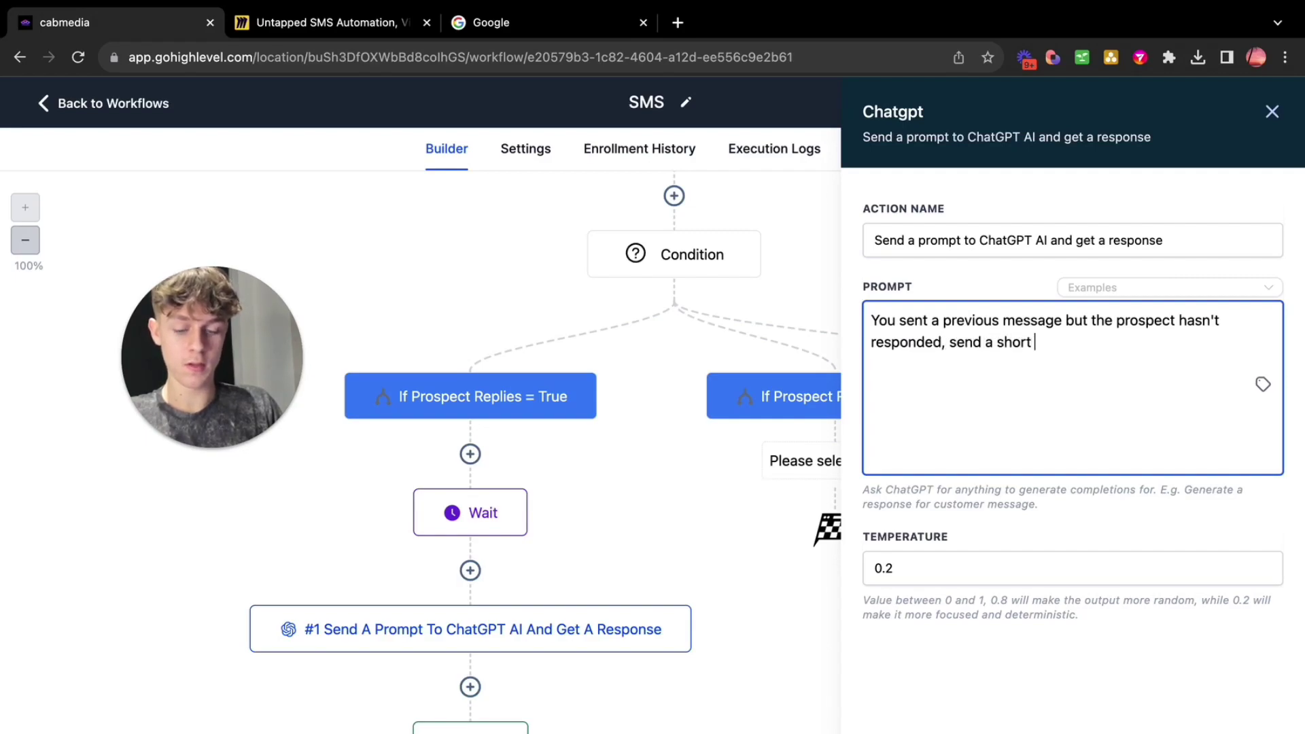
type(" follo")
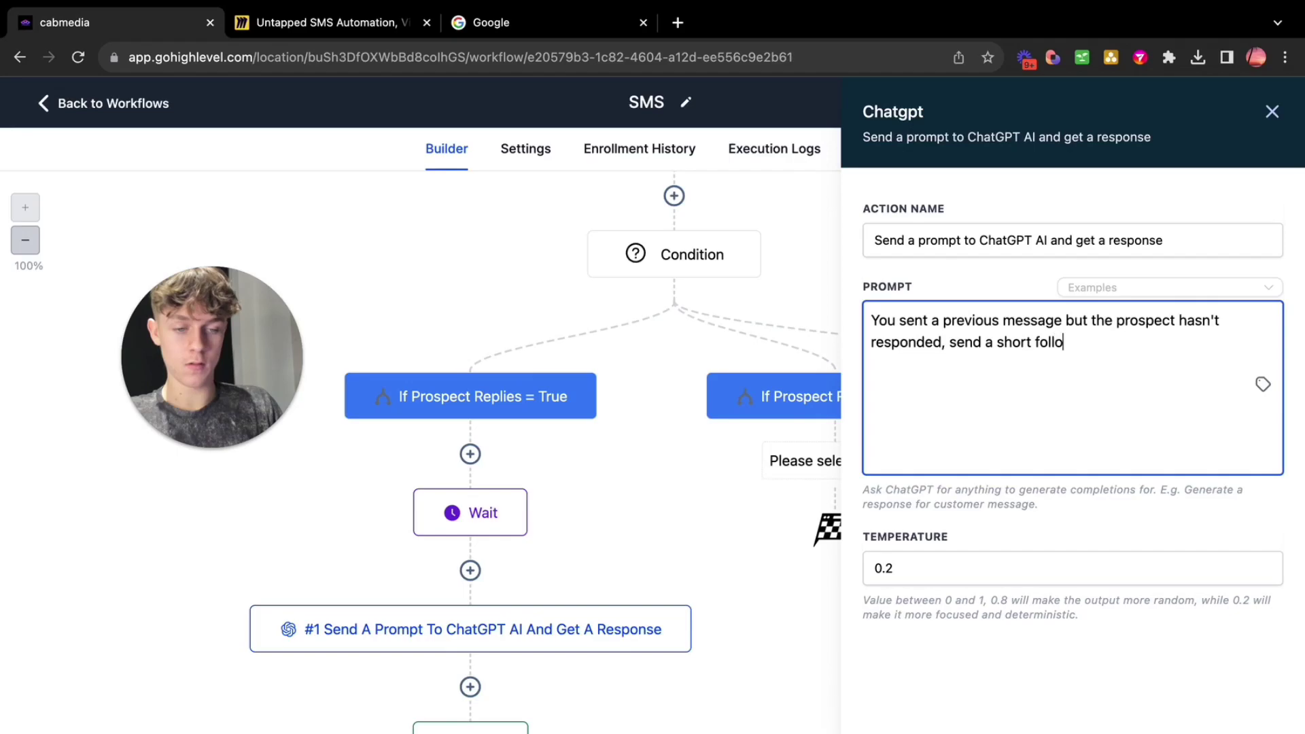
type("w up mess")
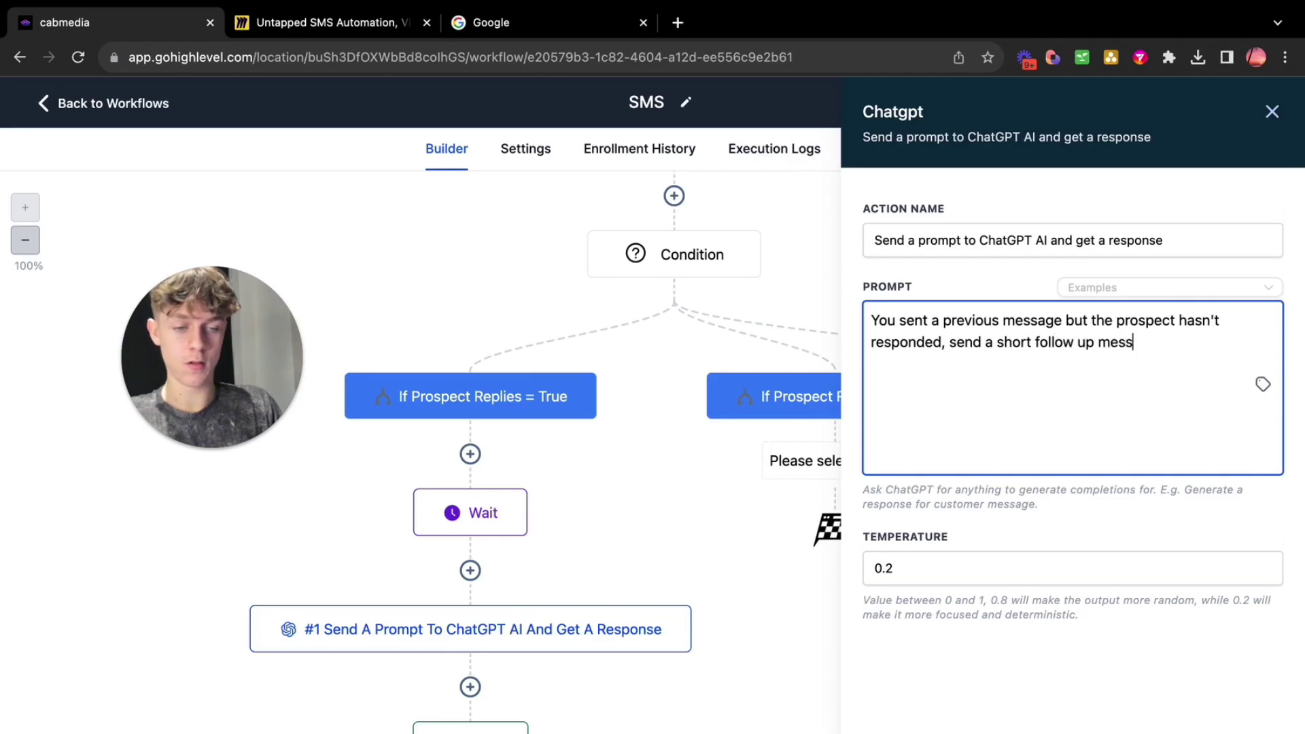
type("age ")
type("that is less ")
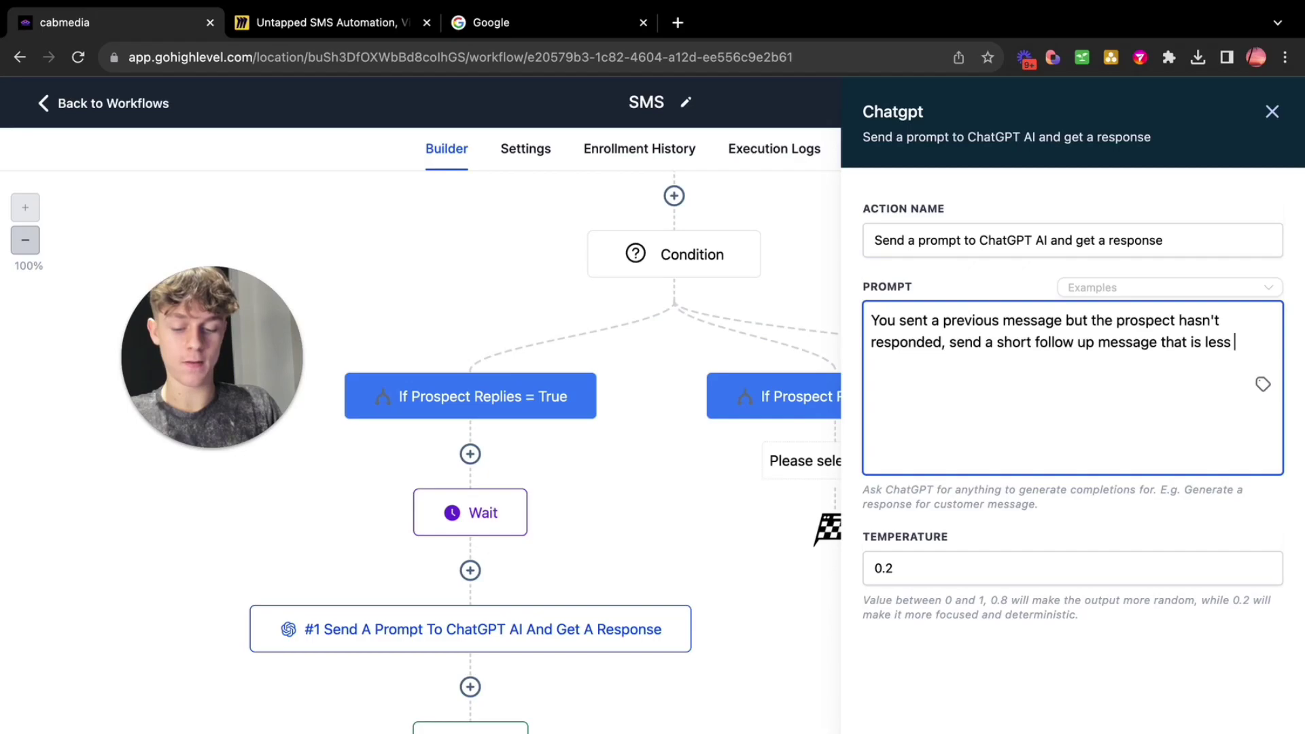
type("than 14 works")
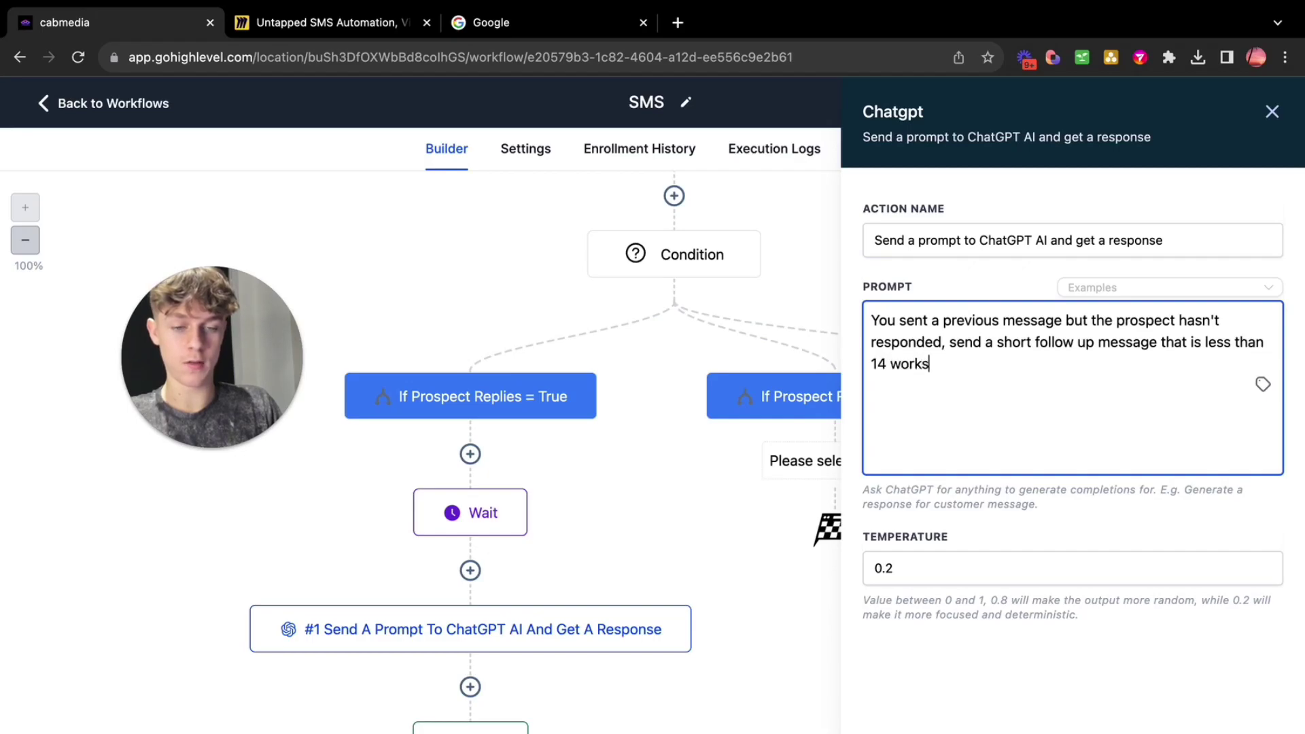
key("BackSpace")
key("BackSpace")
type("ds ")
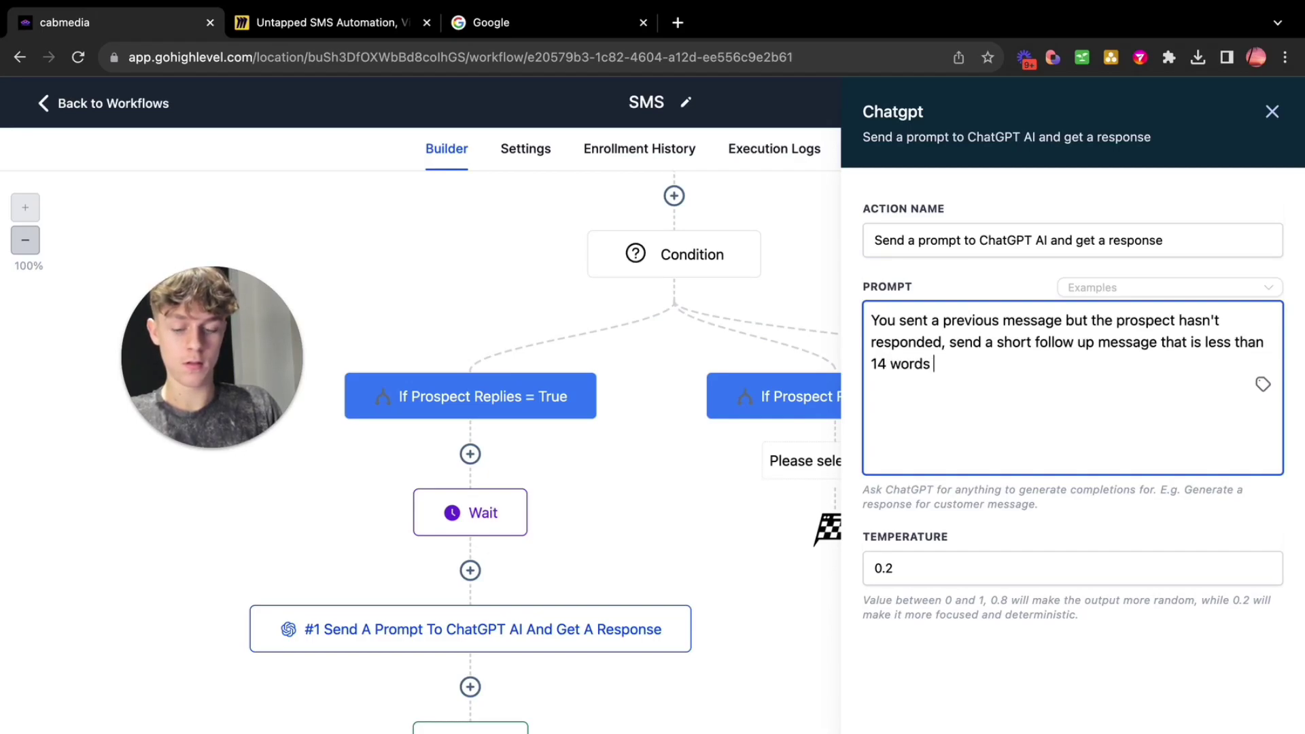
type("to get them int")
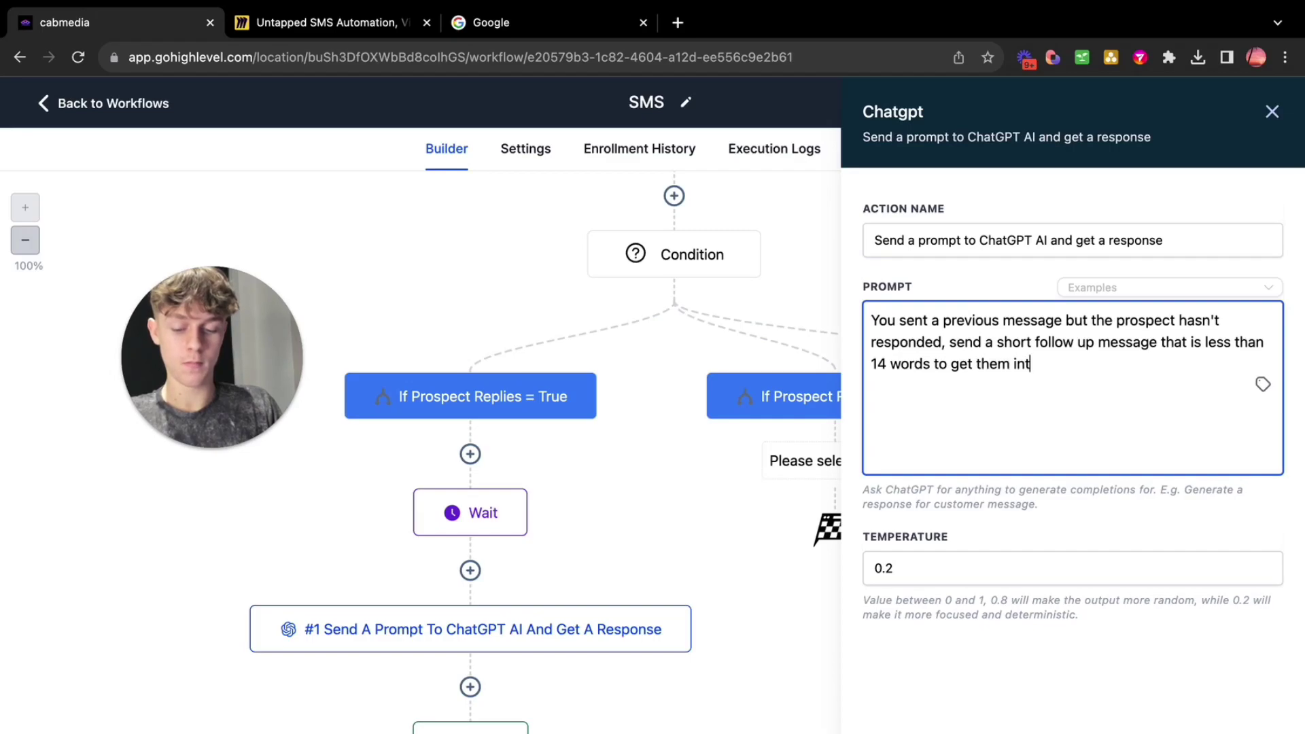
type("erested in our offer")
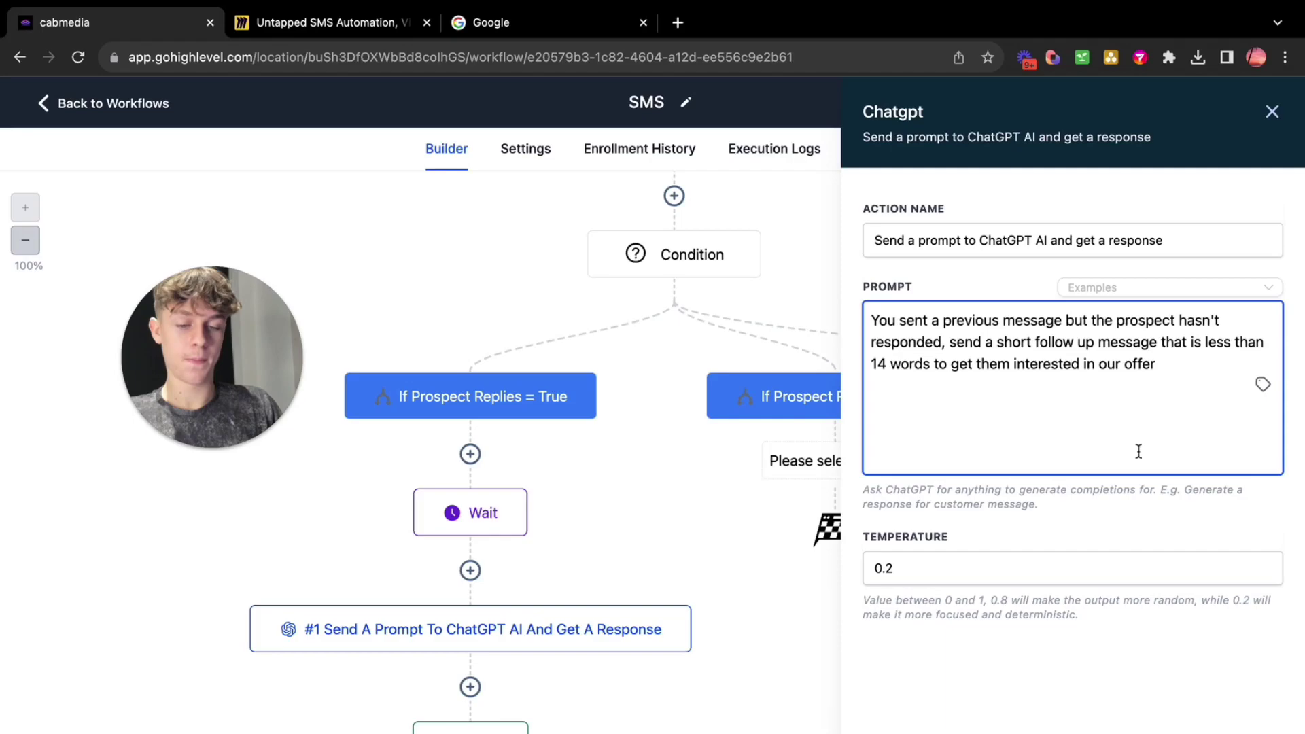
Set the #2 ChatGPT step's temperature to 0.7
left_click(971, 572)
key("BackSpace")
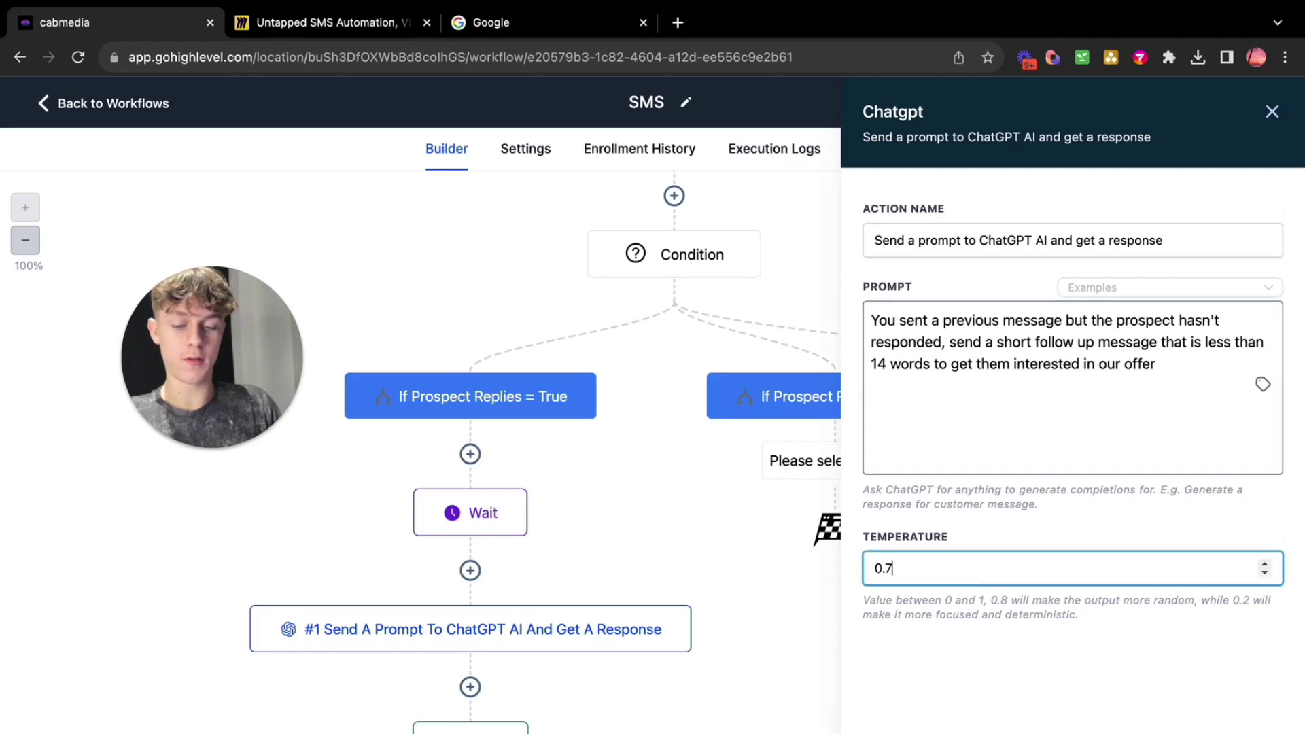
left_click(1272, 111)
Add a Send SMS step after the #2 ChatGPT step sending {{chatgpt.2.response}}
left_click(854, 634)
type("send")
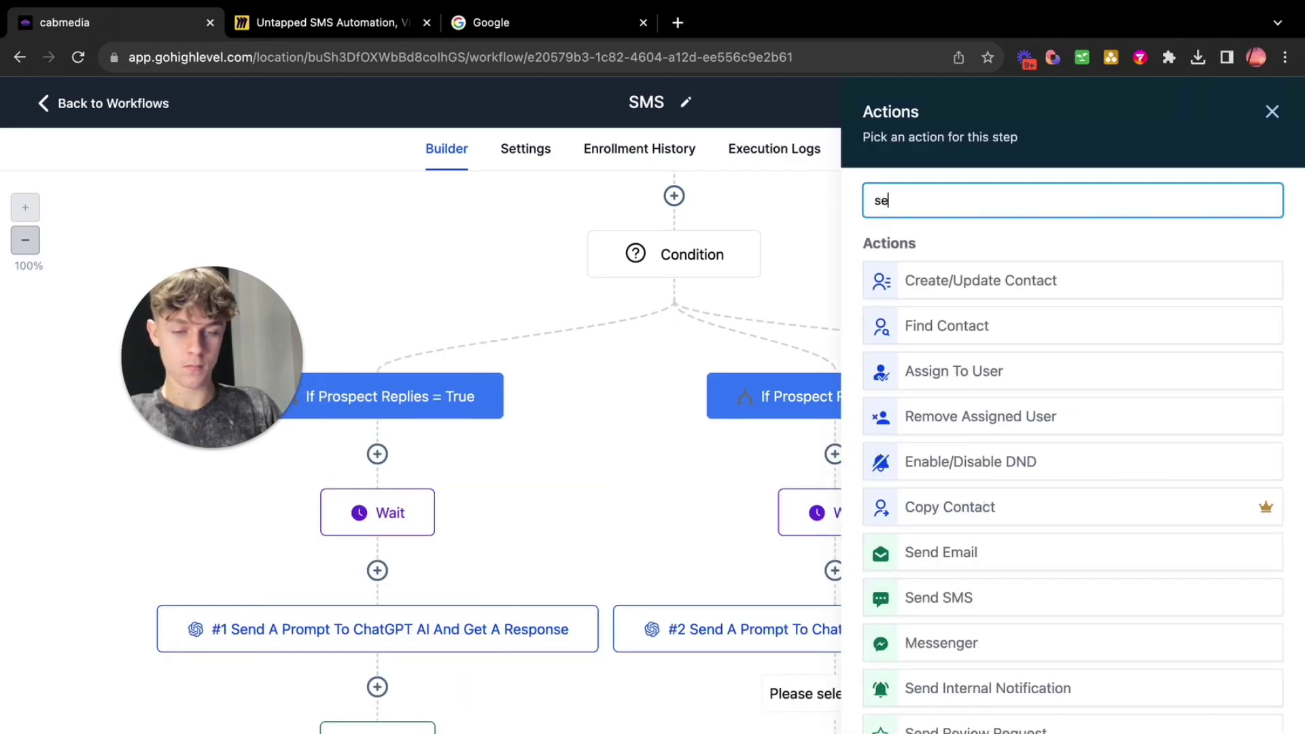
left_click(1020, 340)
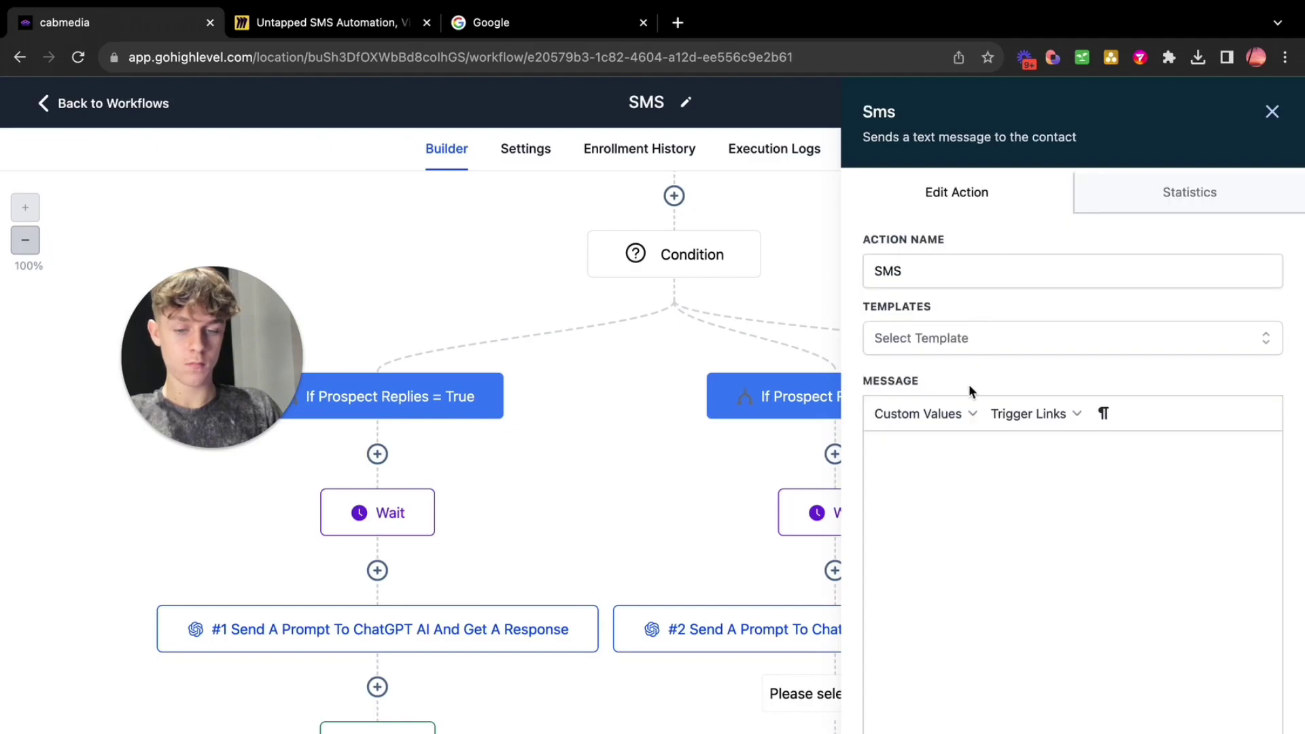
left_click(938, 413)
mouse_move(882, 683)
mouse_move(836, 685)
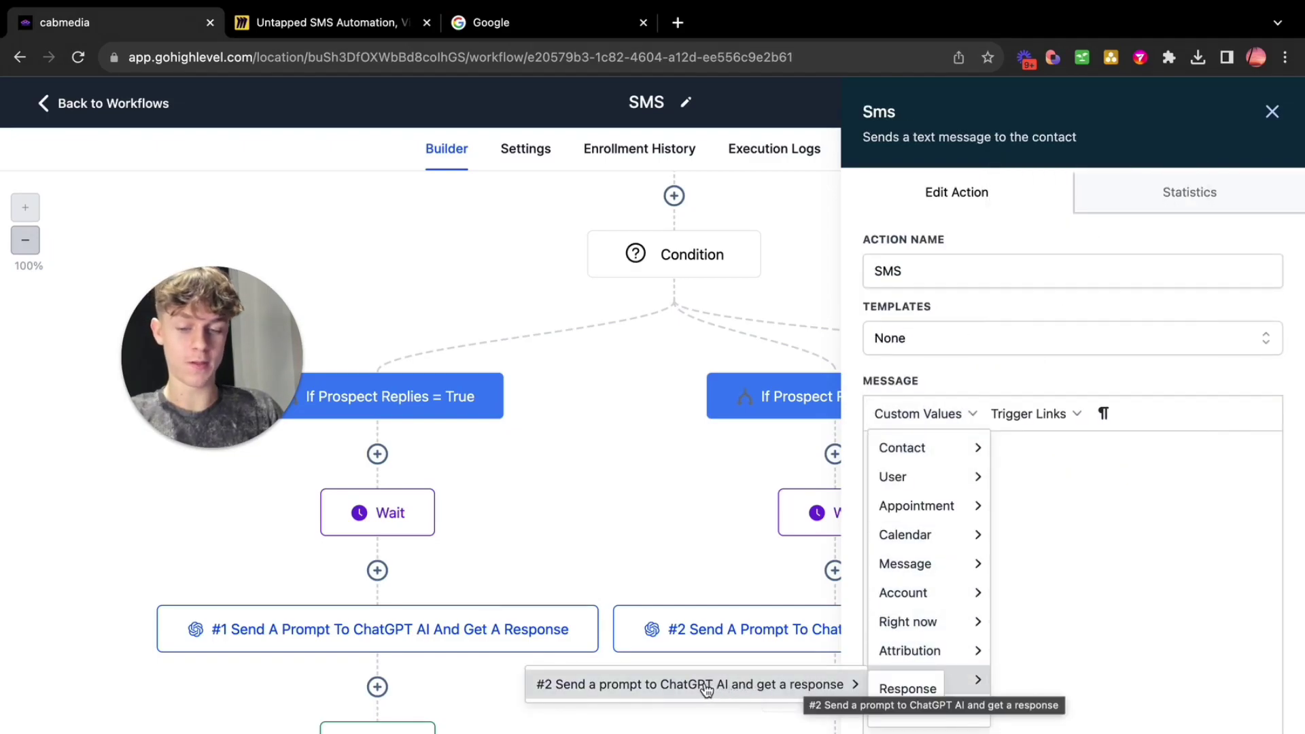
left_click(908, 688)
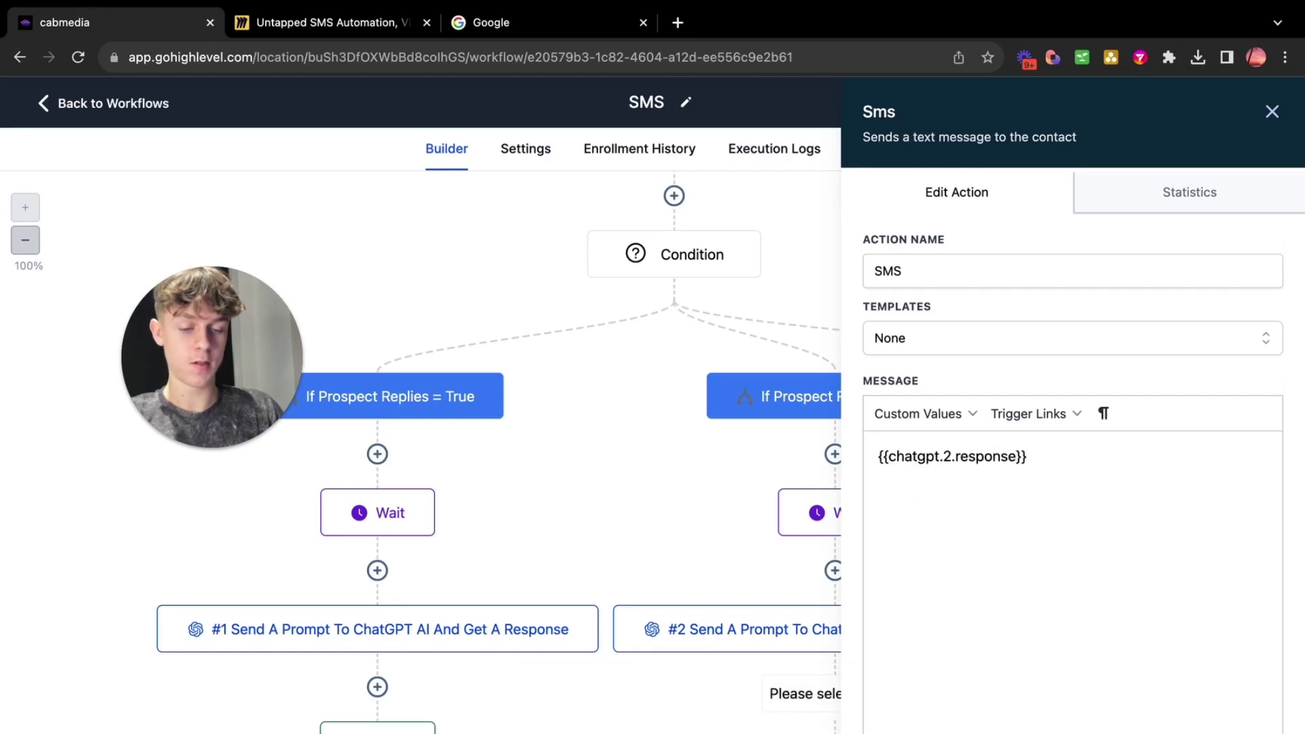
scroll(907, 649, "down", 5)
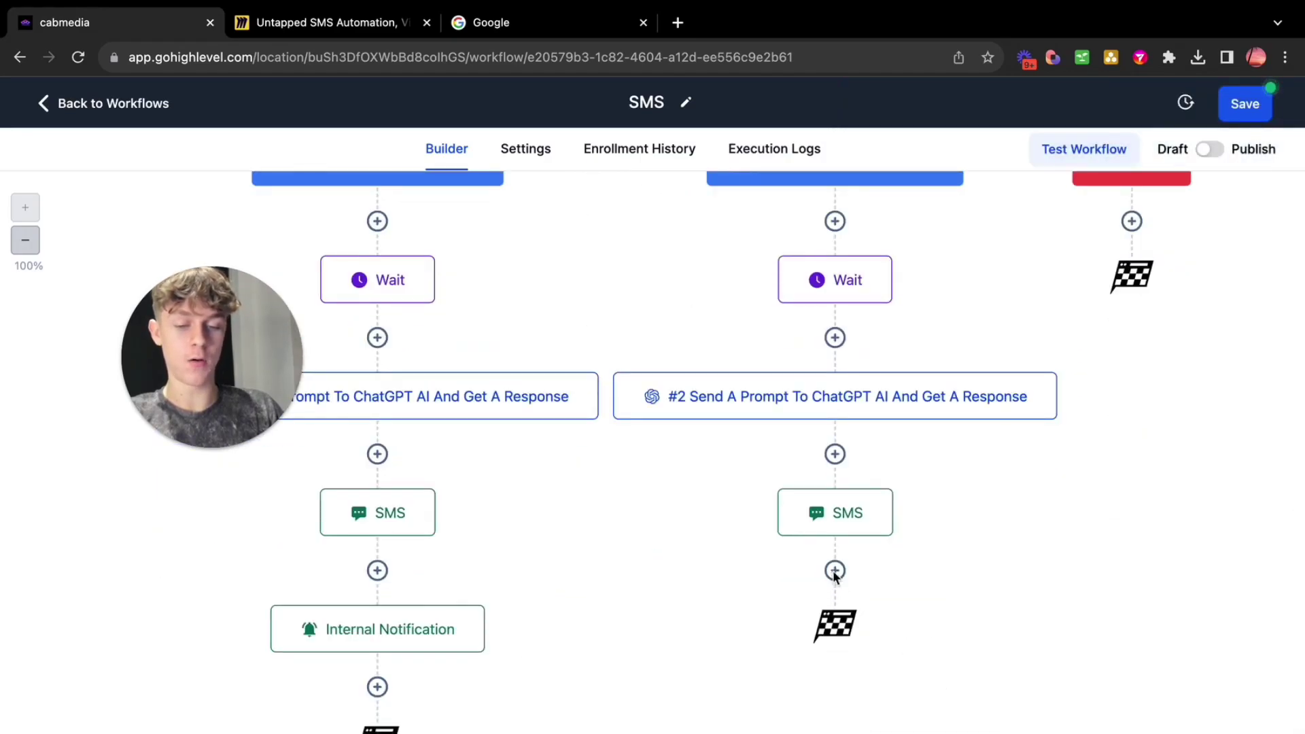
Add a Wait step below the False-branch SMS waiting for a Contact Reply to that SMS
left_click(835, 572)
type("wait")
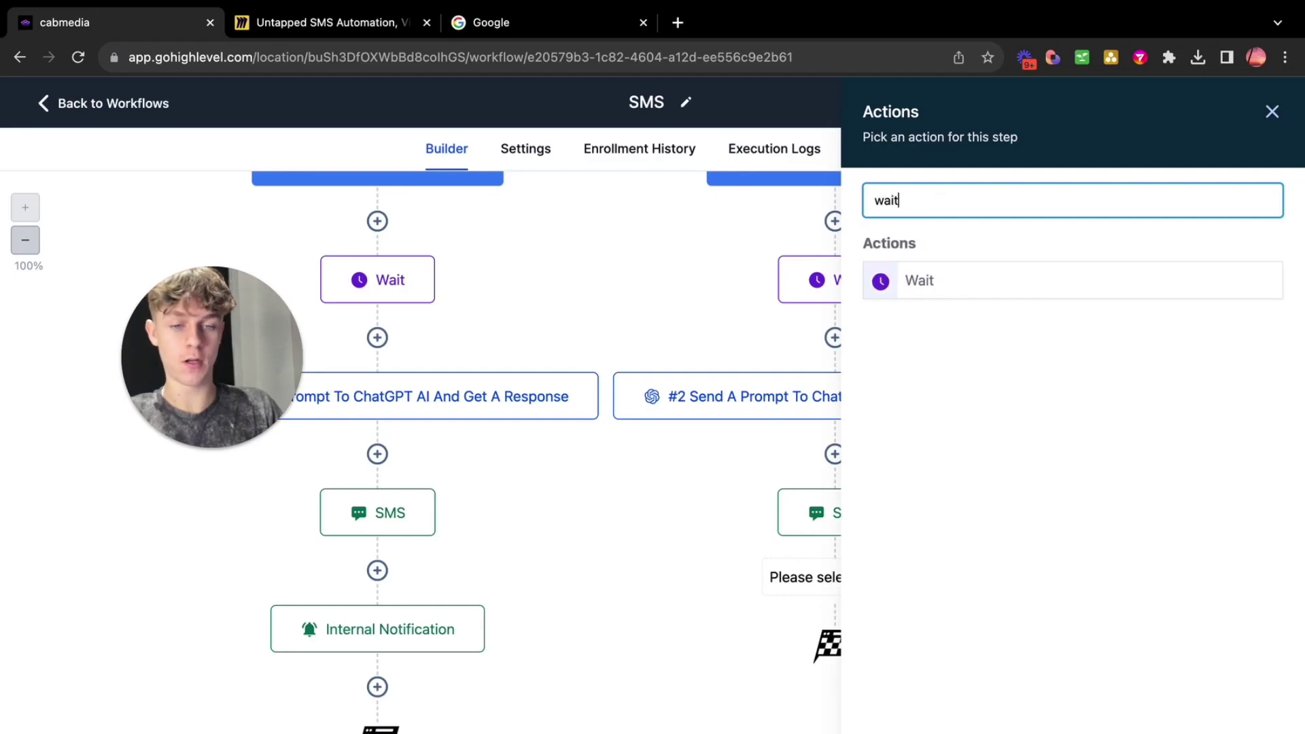
left_click(961, 294)
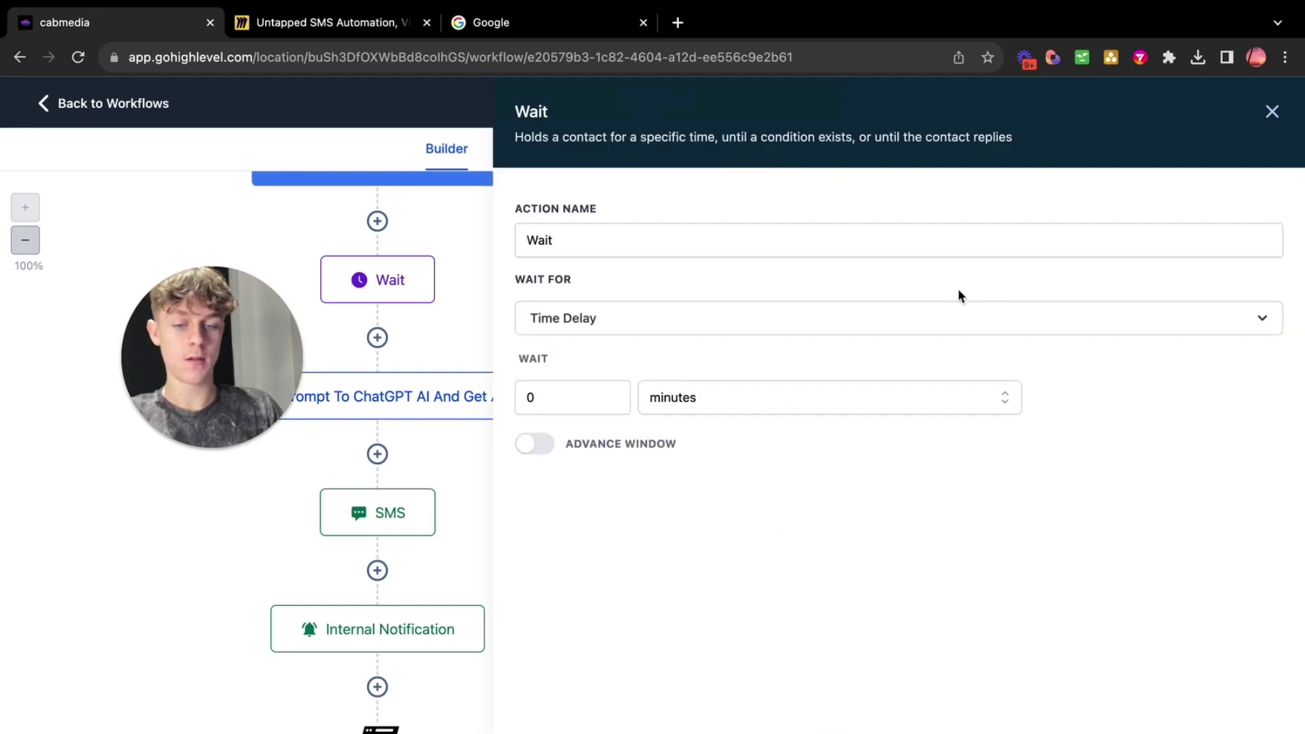
left_click(568, 338)
scroll(597, 480, "down", 3)
left_click(627, 514)
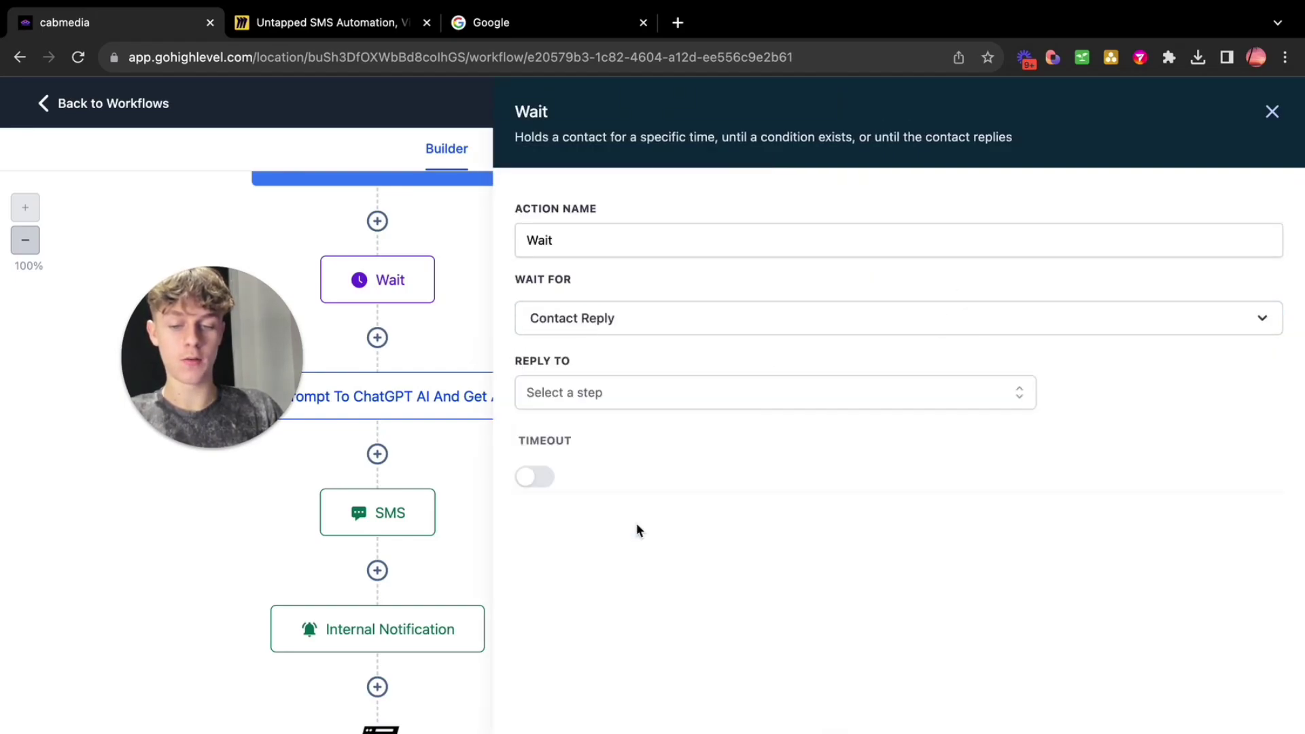
left_click(618, 392)
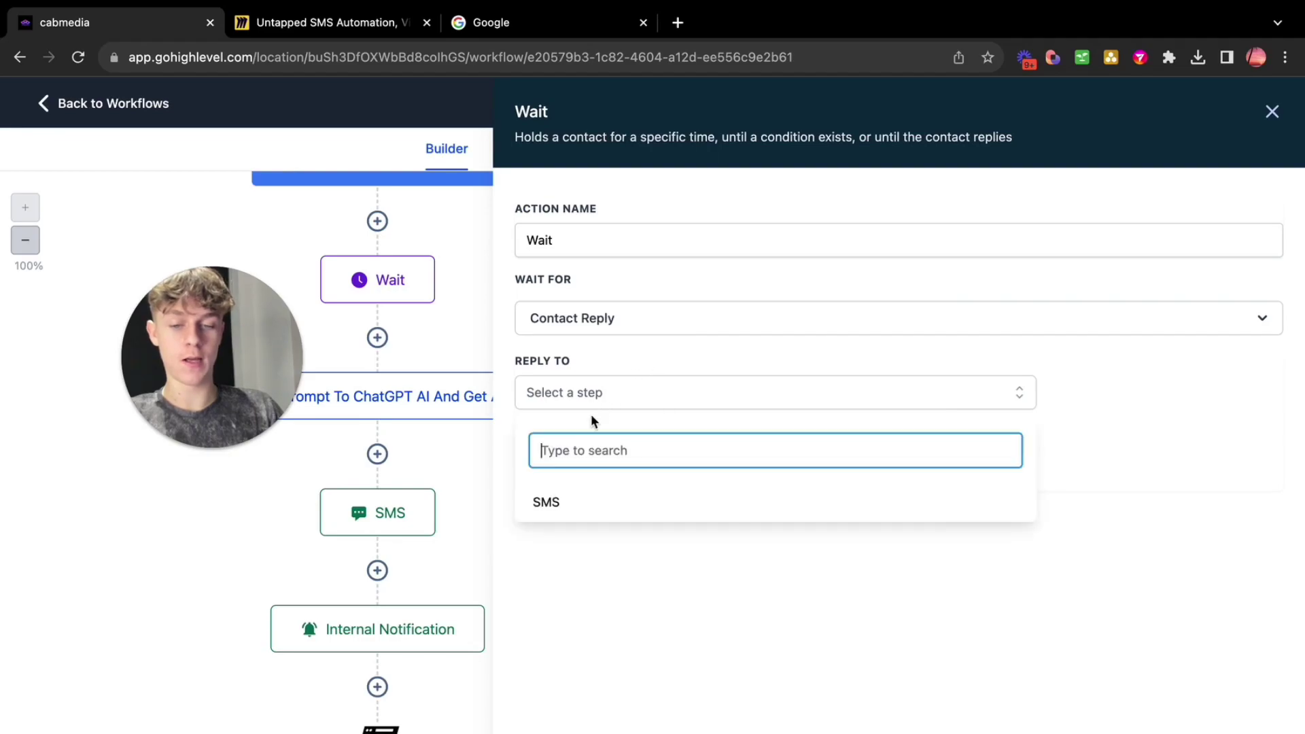
left_click(573, 501)
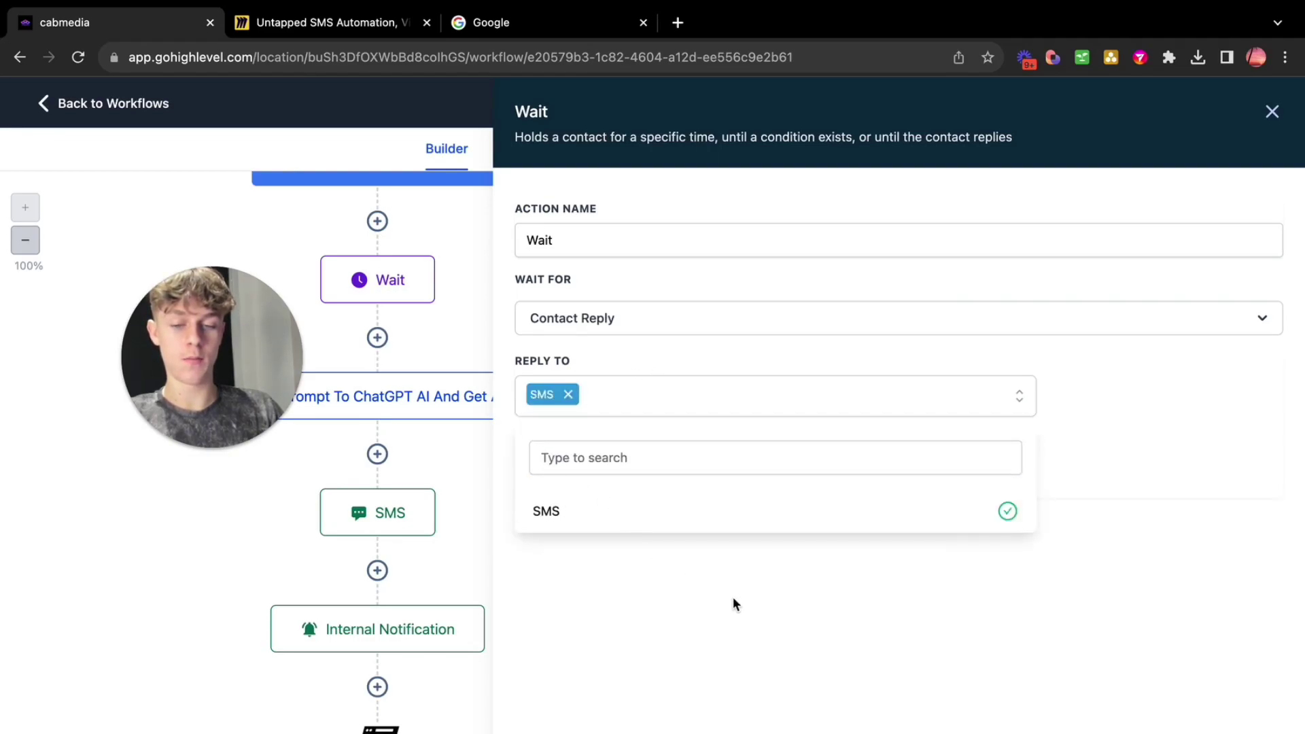
left_click(687, 600)
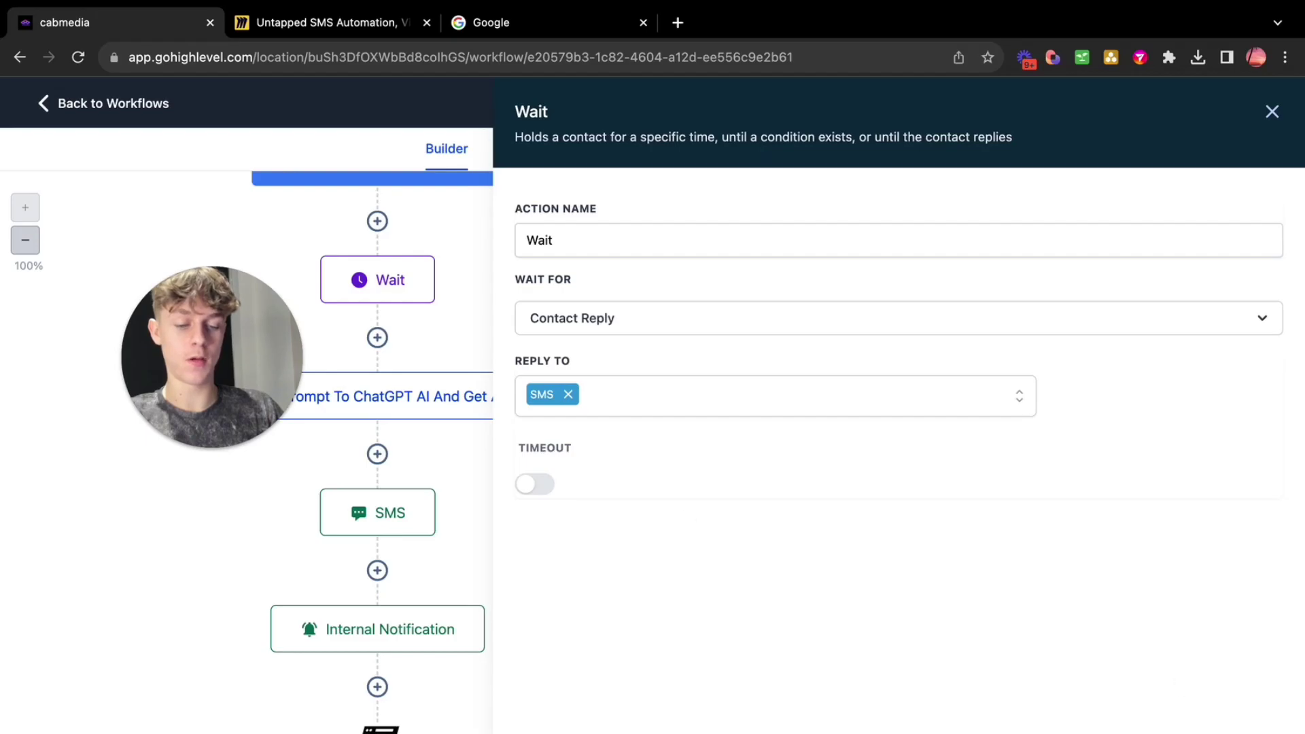
left_click(1232, 731)
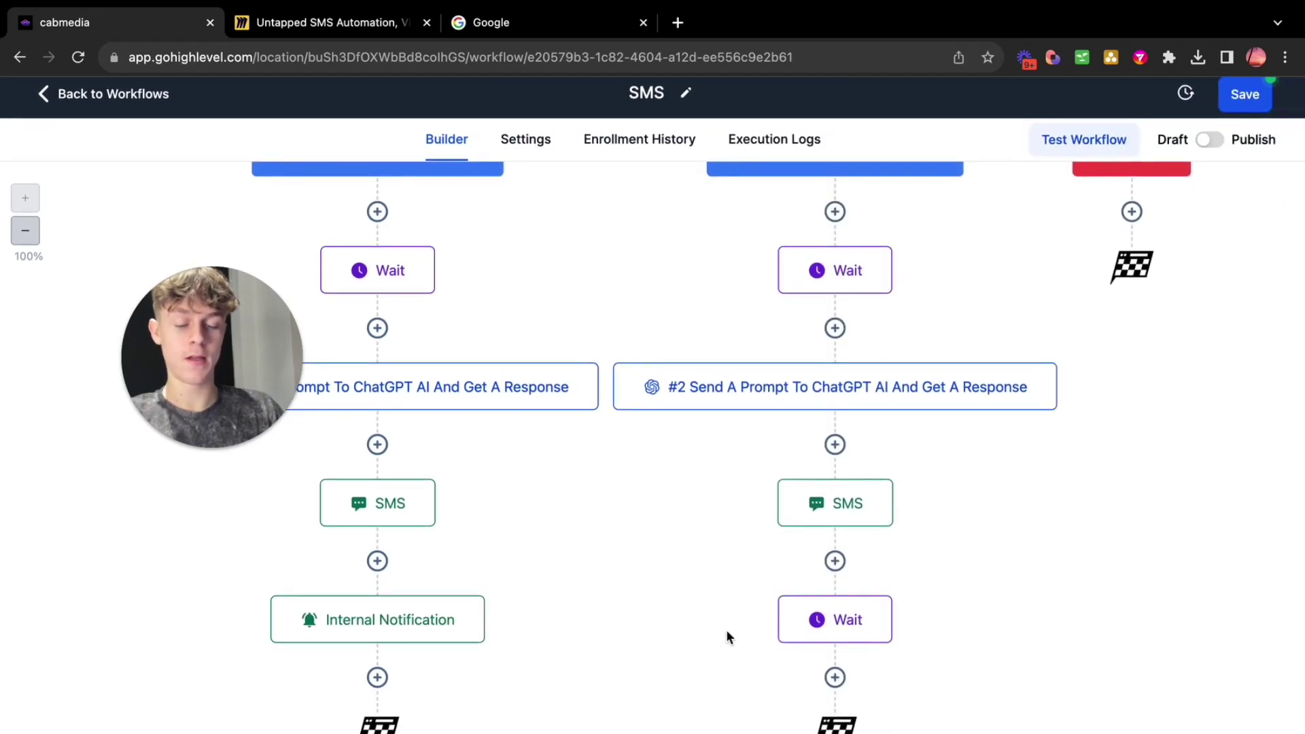
Add an If/Else condition whose first branch is named 'If prospect has responded to follow up = true'
left_click(837, 688)
type("if")
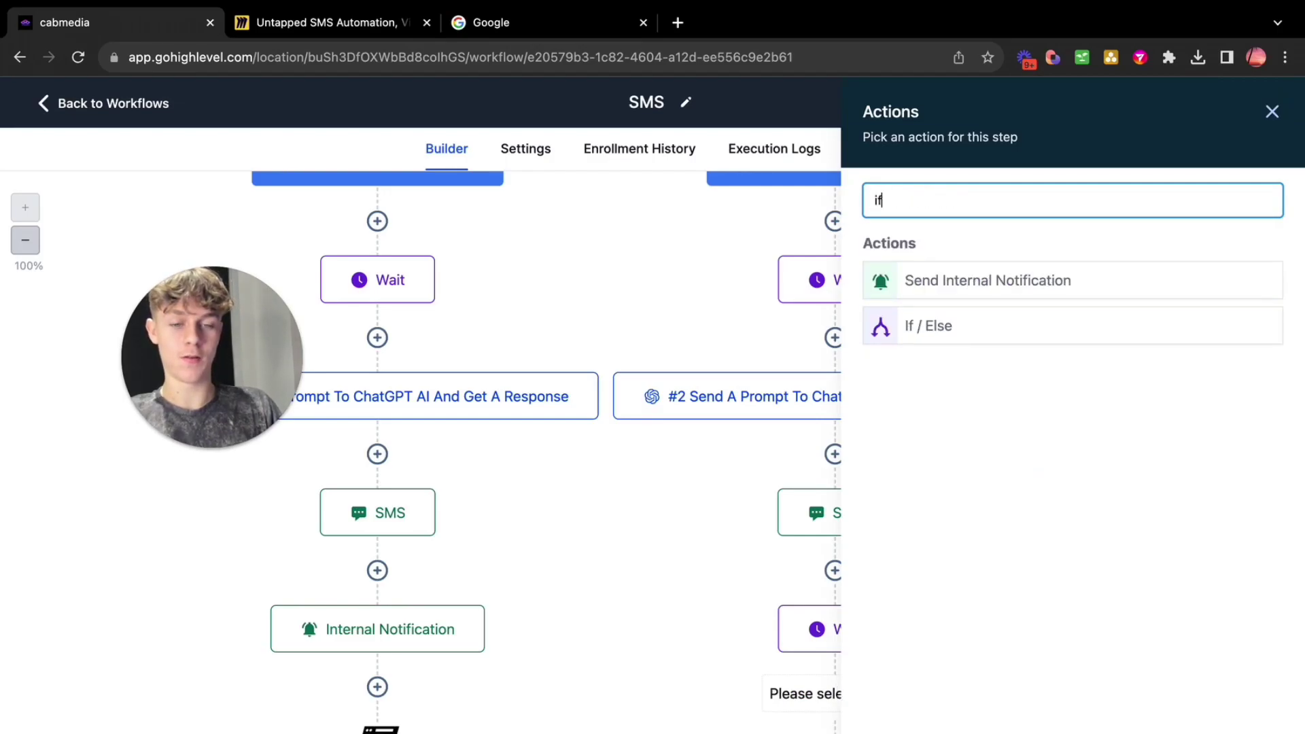
left_click(942, 331)
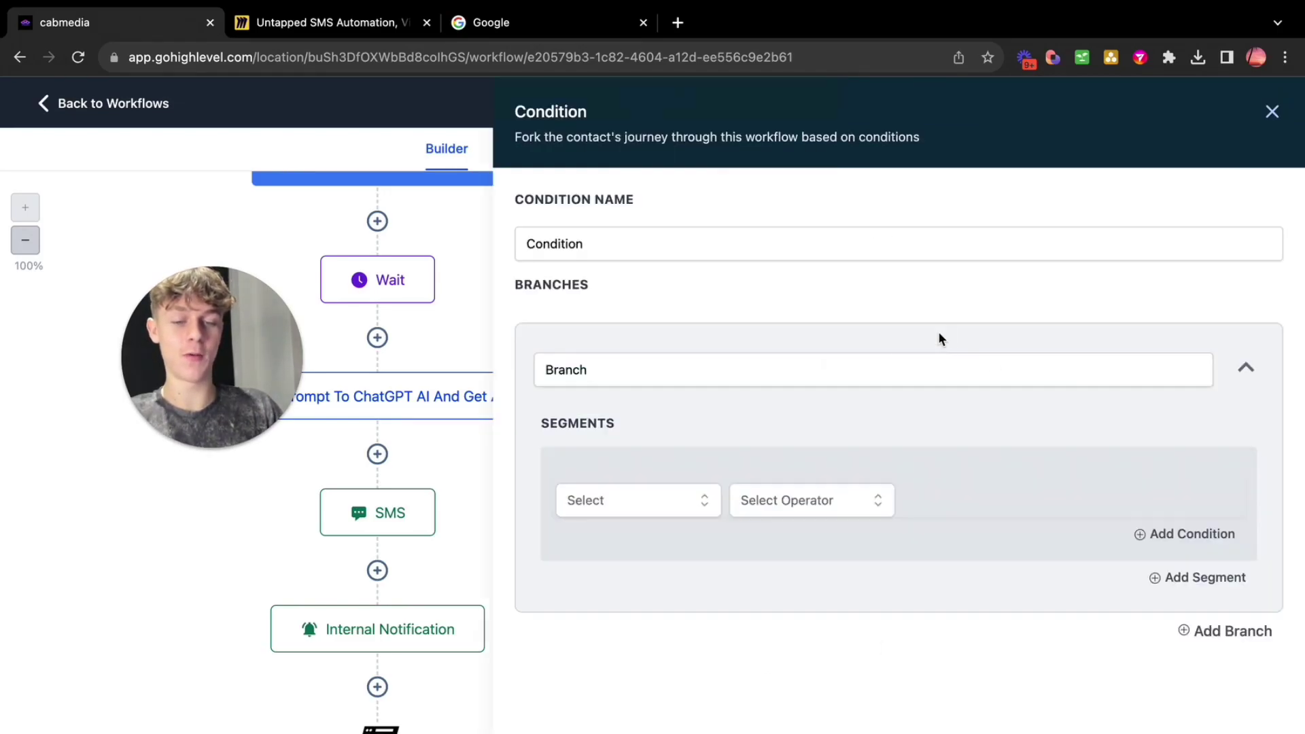
double_click(609, 370)
type("If ")
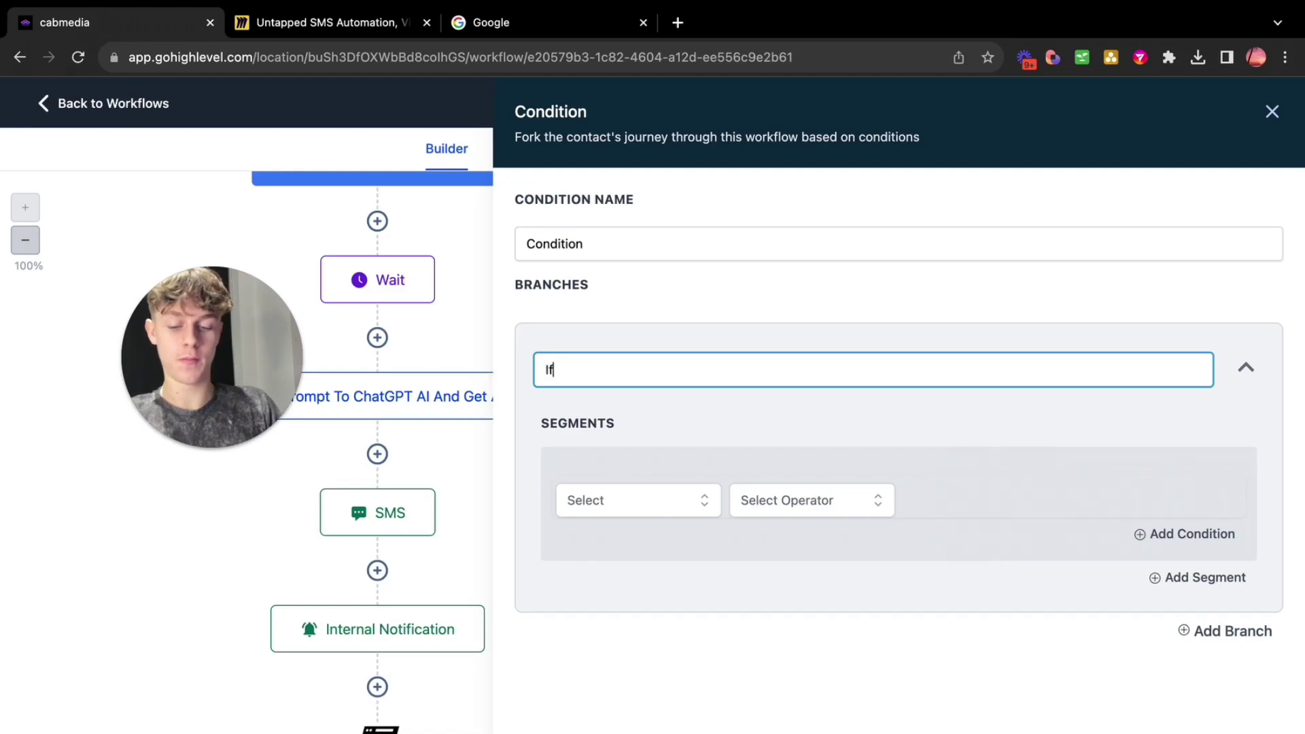
type("propsect ")
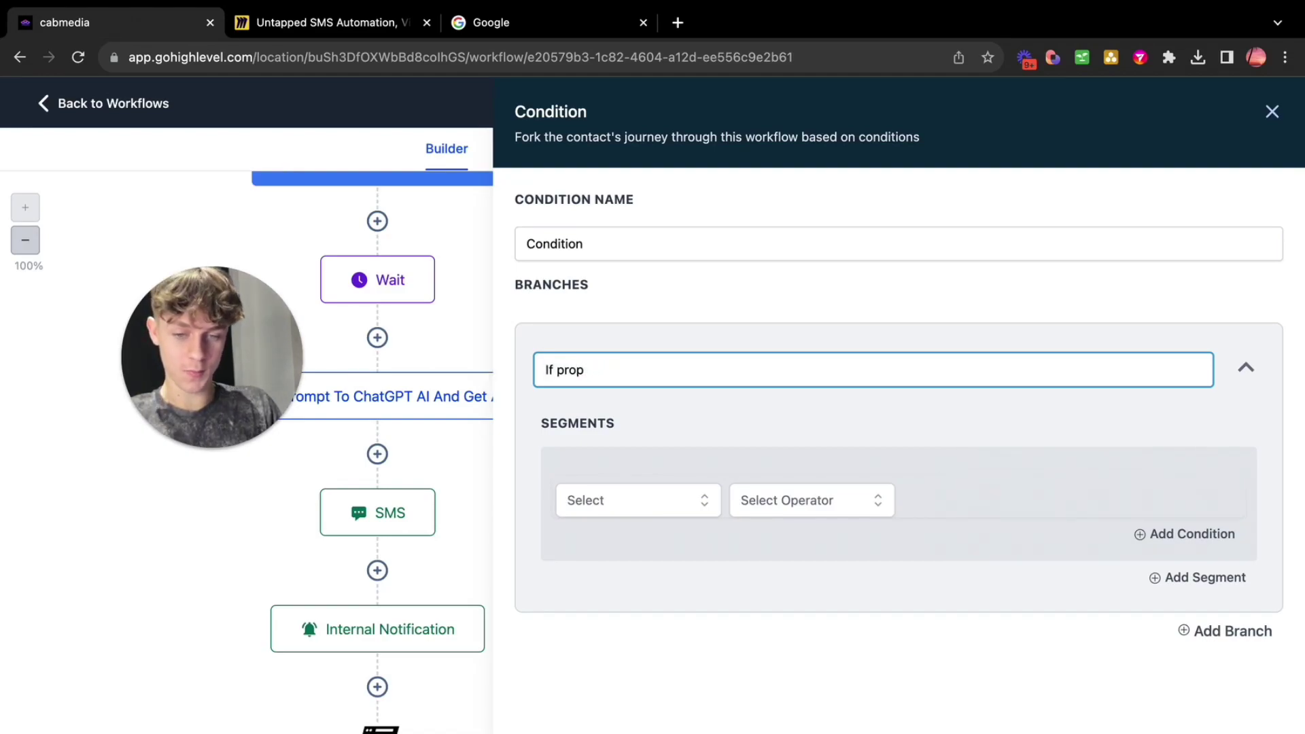
type("spect has")
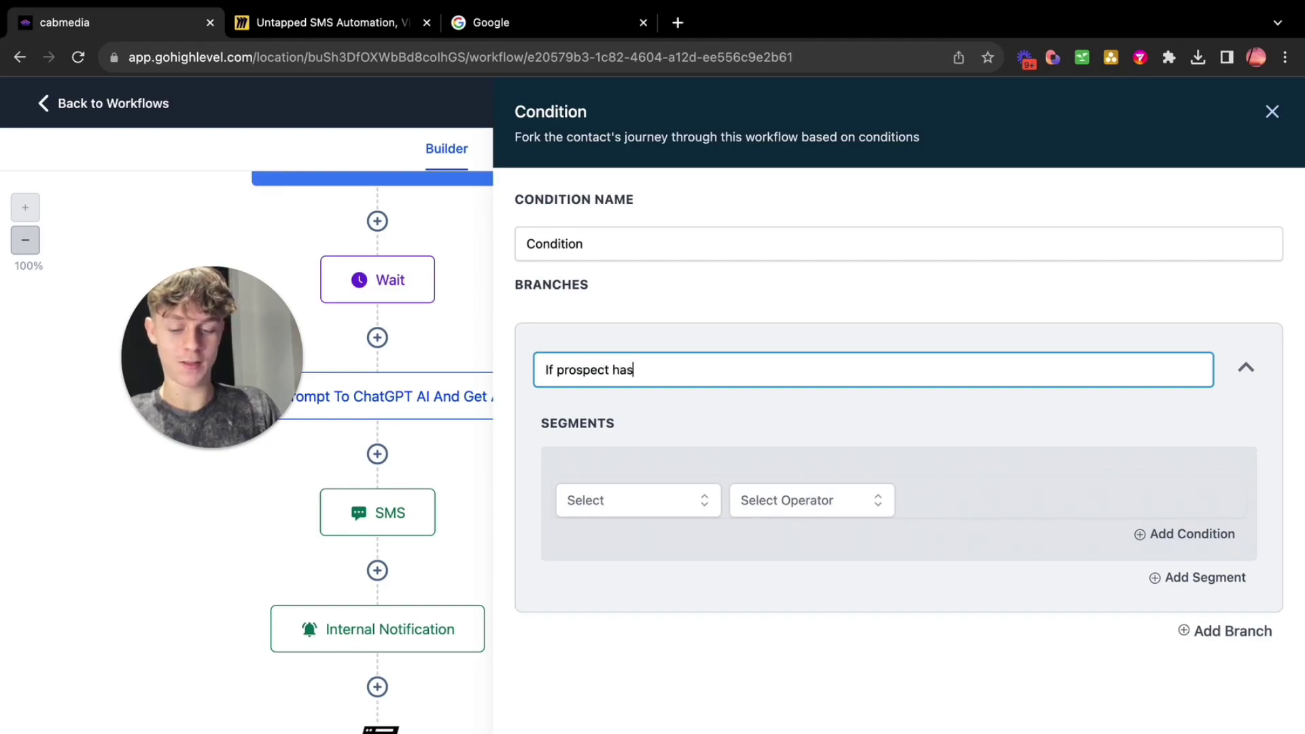
type(" responded")
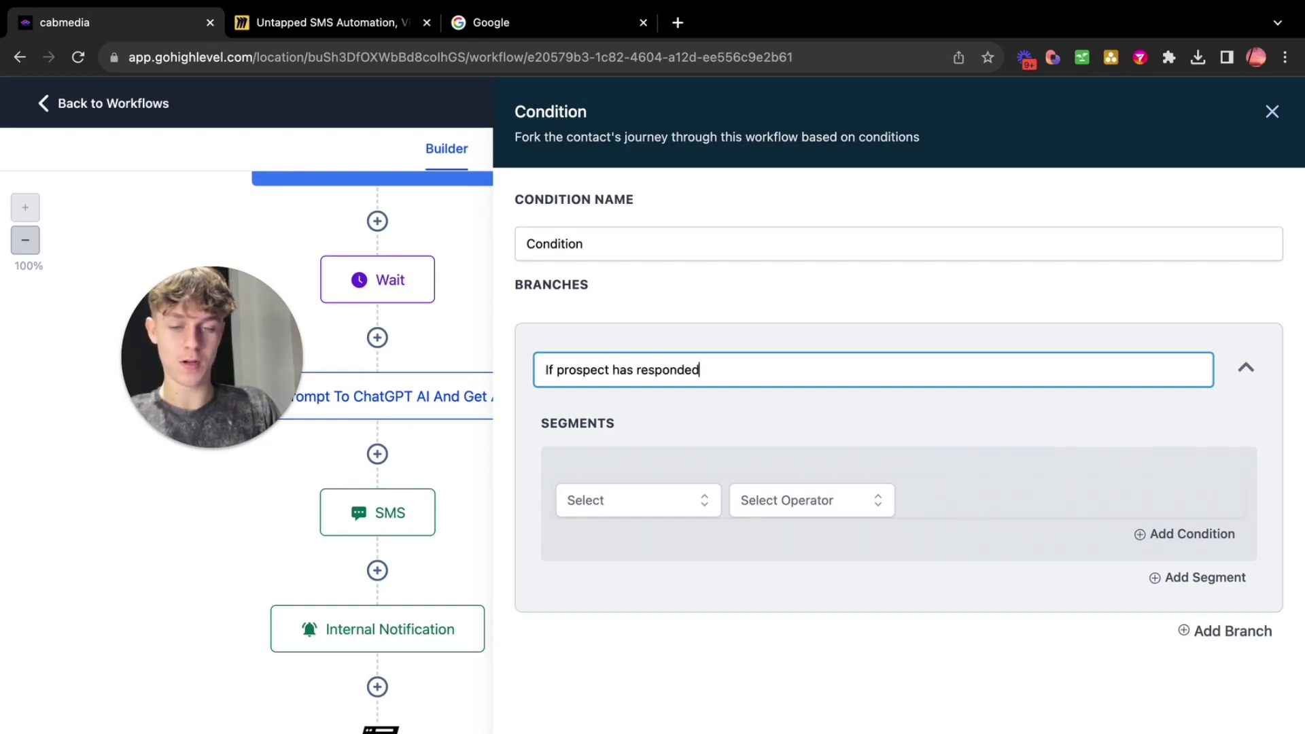
type(" to f")
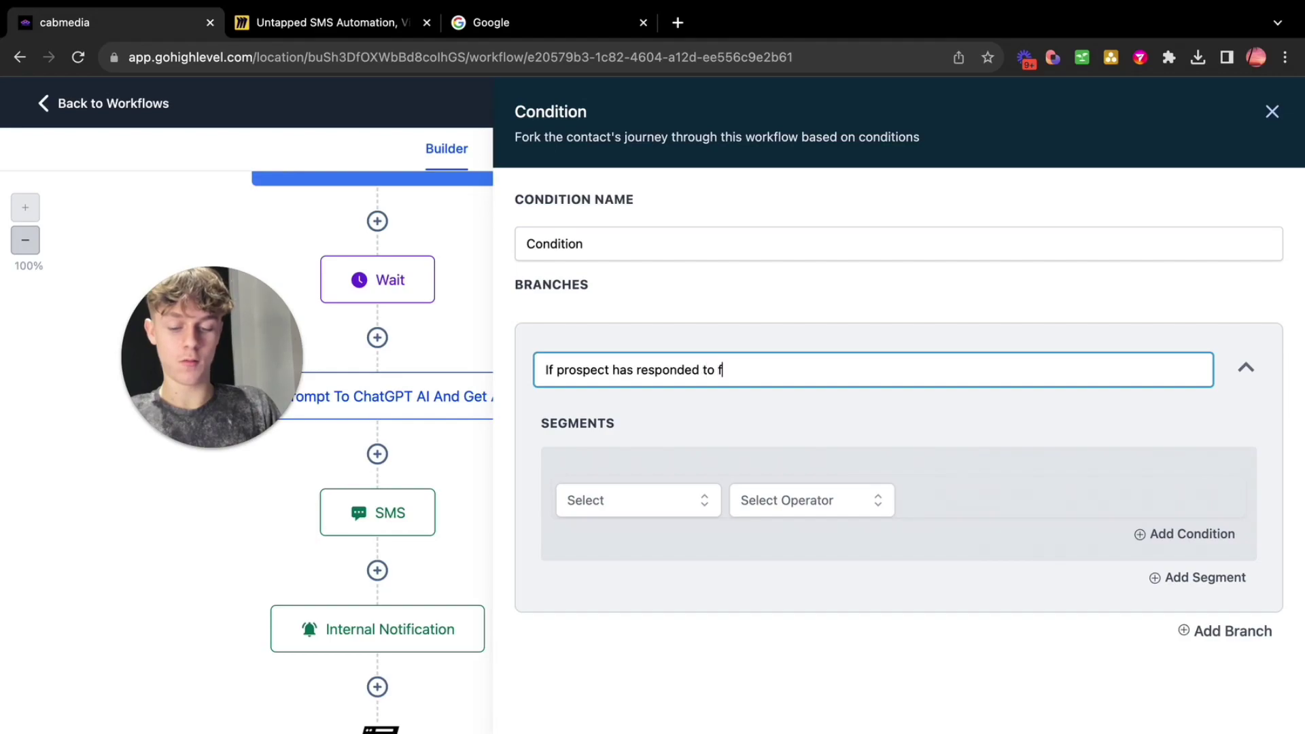
type("ollow up")
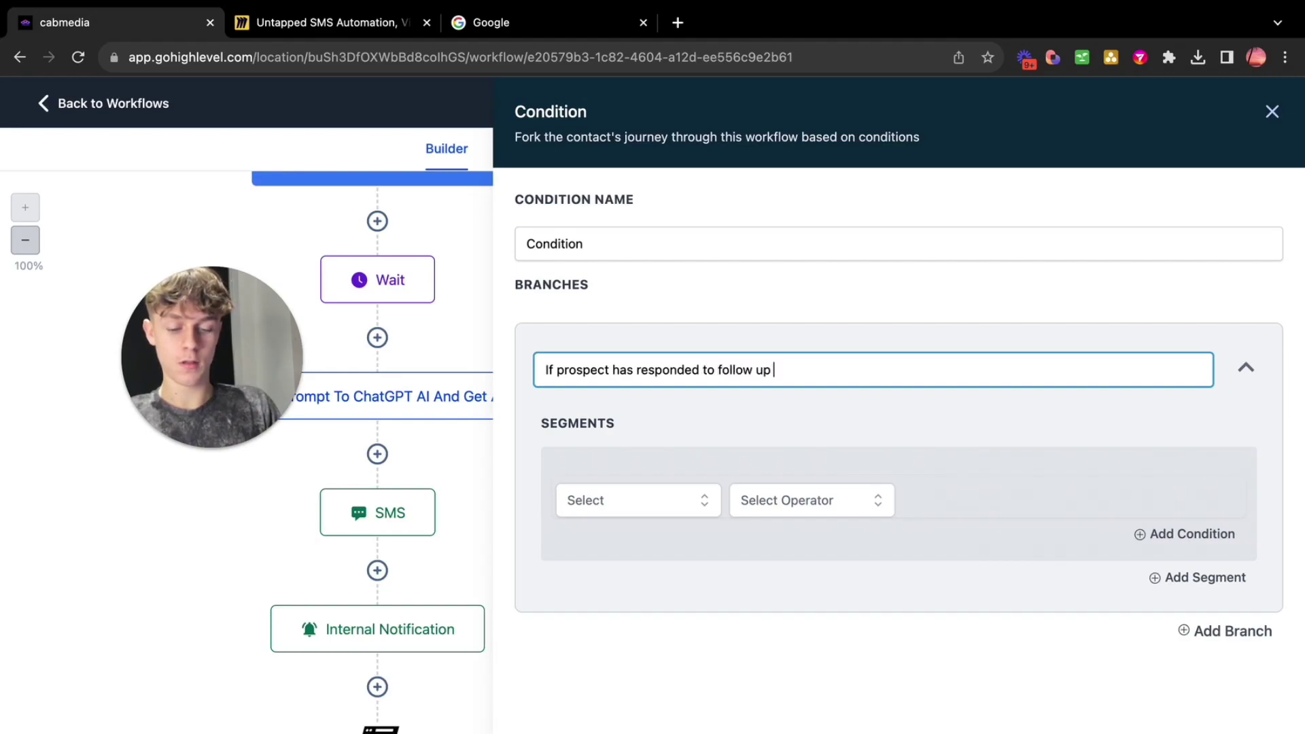
type(" = true")
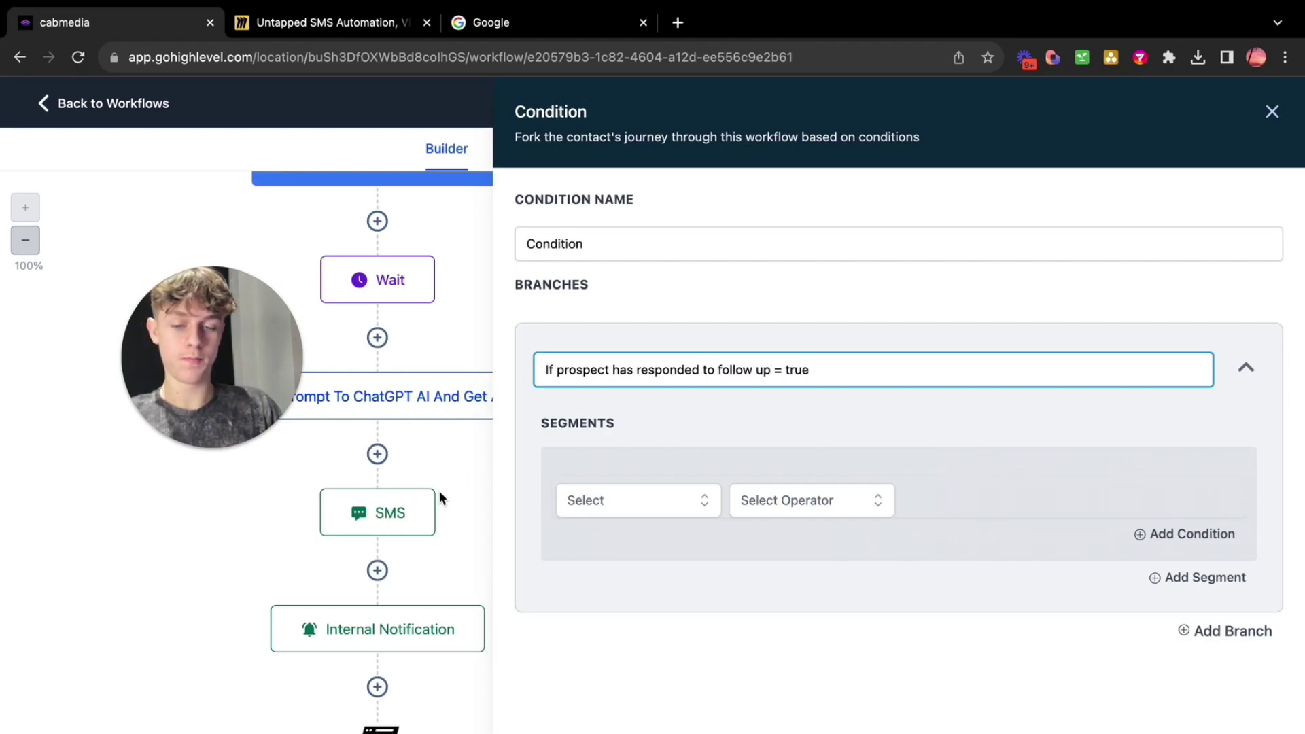
Set the first branch's condition to Contact replied = True
left_click(600, 503)
left_click(611, 603)
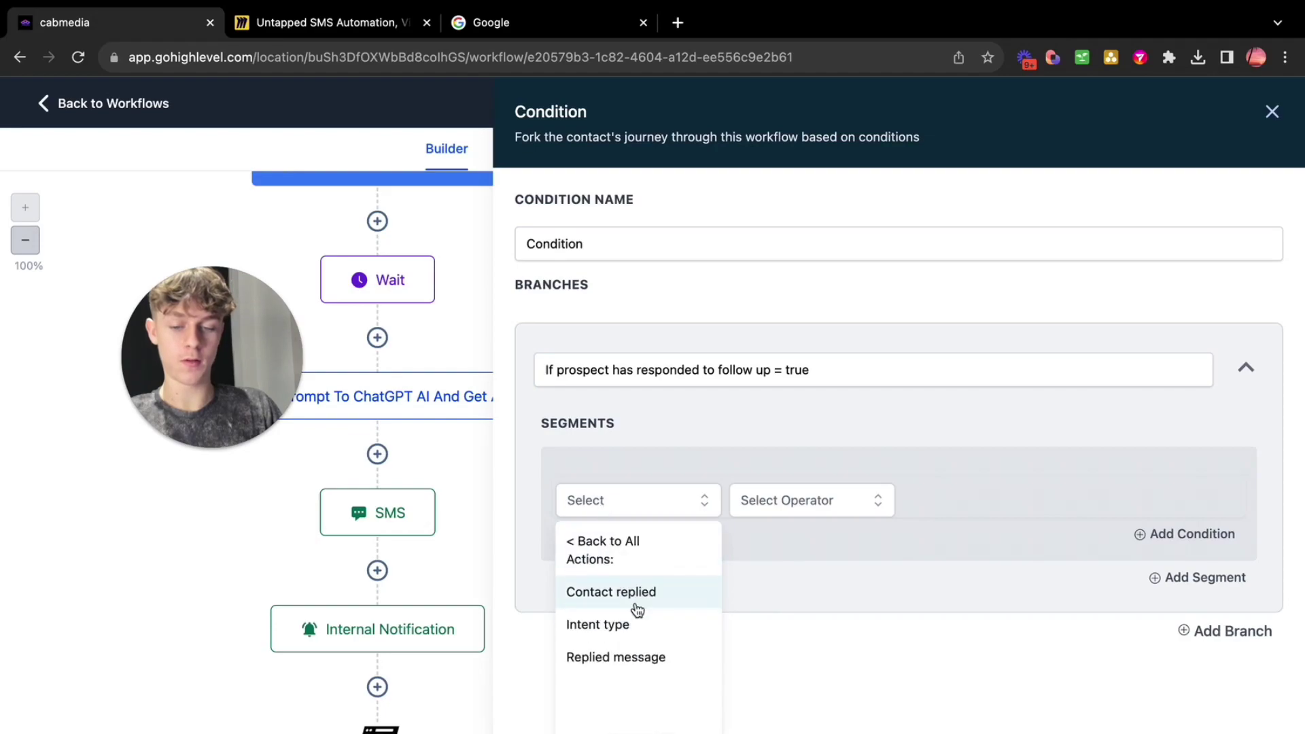
left_click(660, 593)
left_click(780, 505)
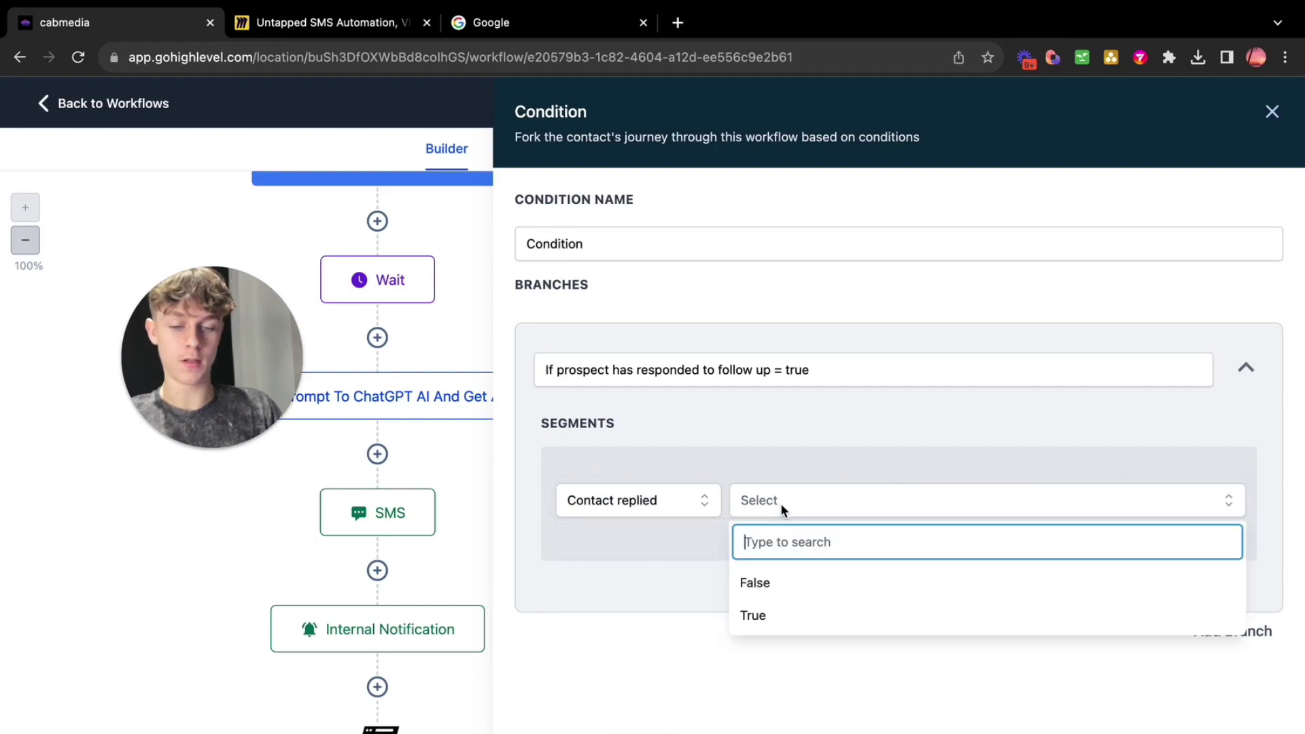
left_click(791, 616)
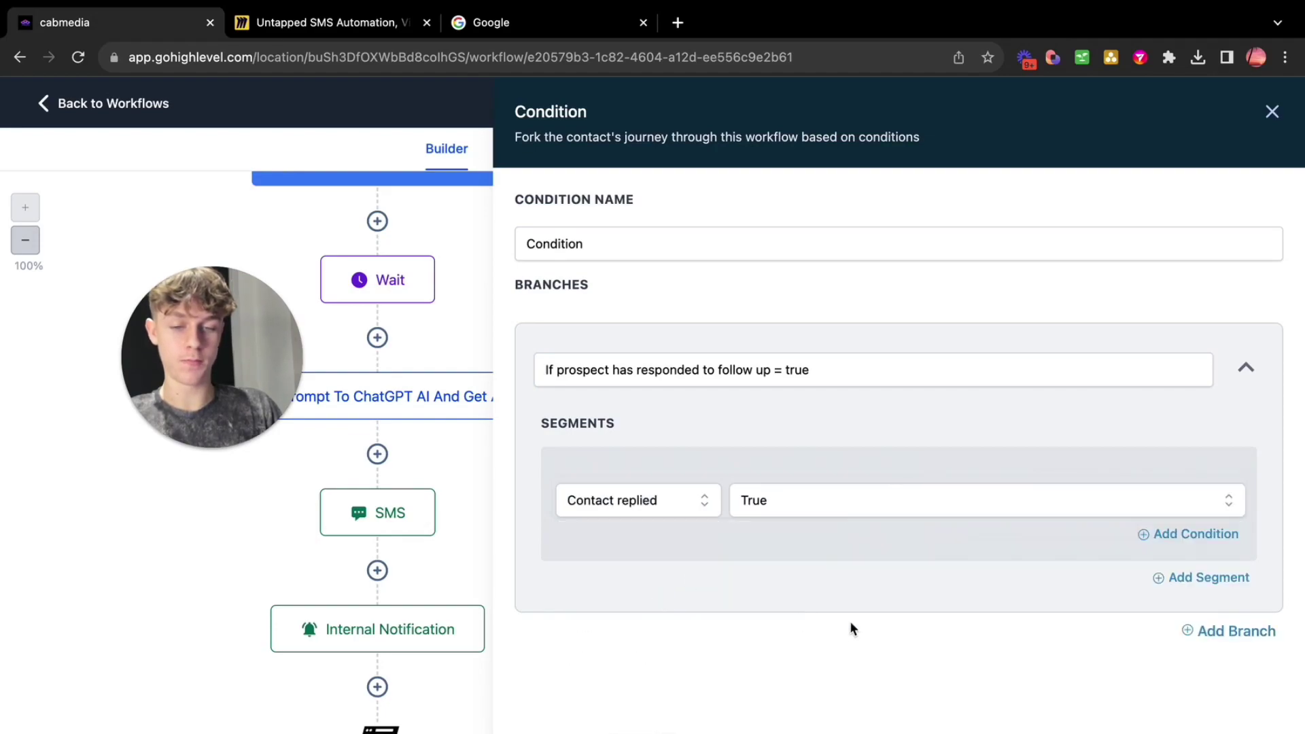
Add a second branch named with the same wording ending in 'false'
left_click(1217, 622)
scroll(862, 700, "down", 2)
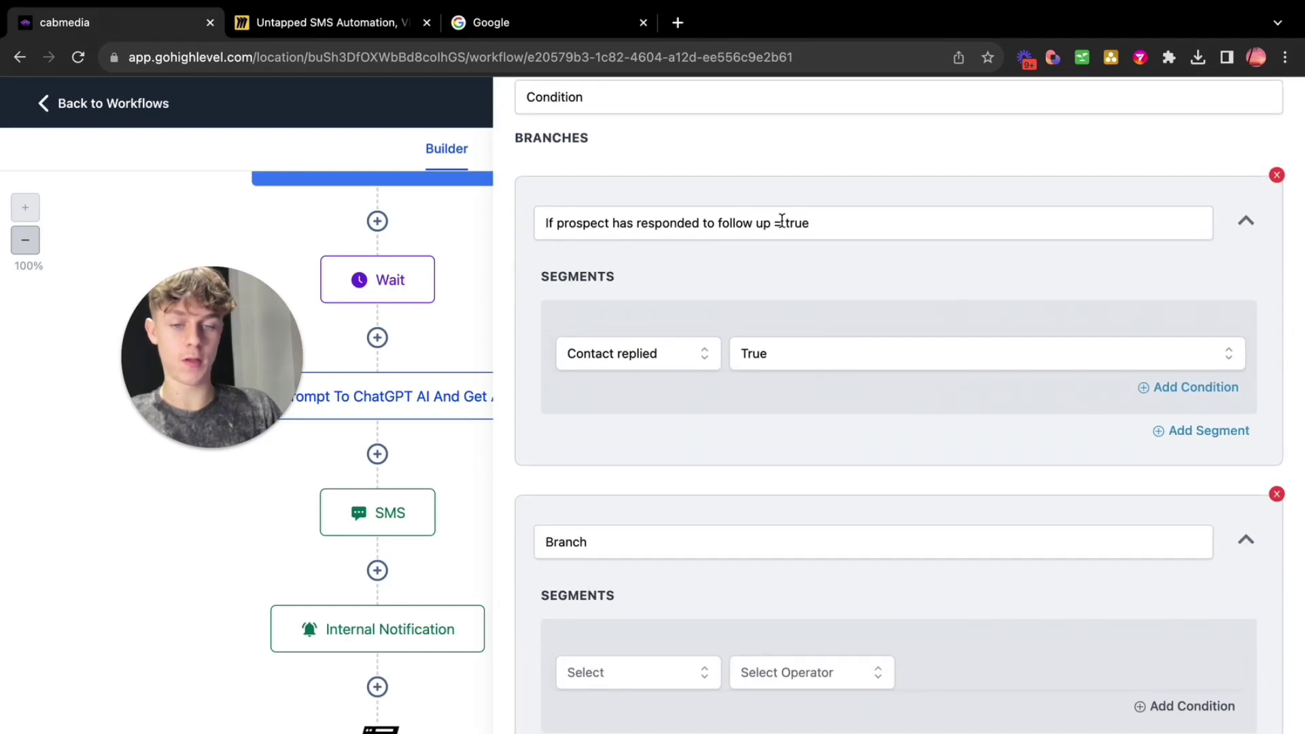
left_click_drag(782, 221, 463, 222)
key("ctrl+c")
left_click(608, 532)
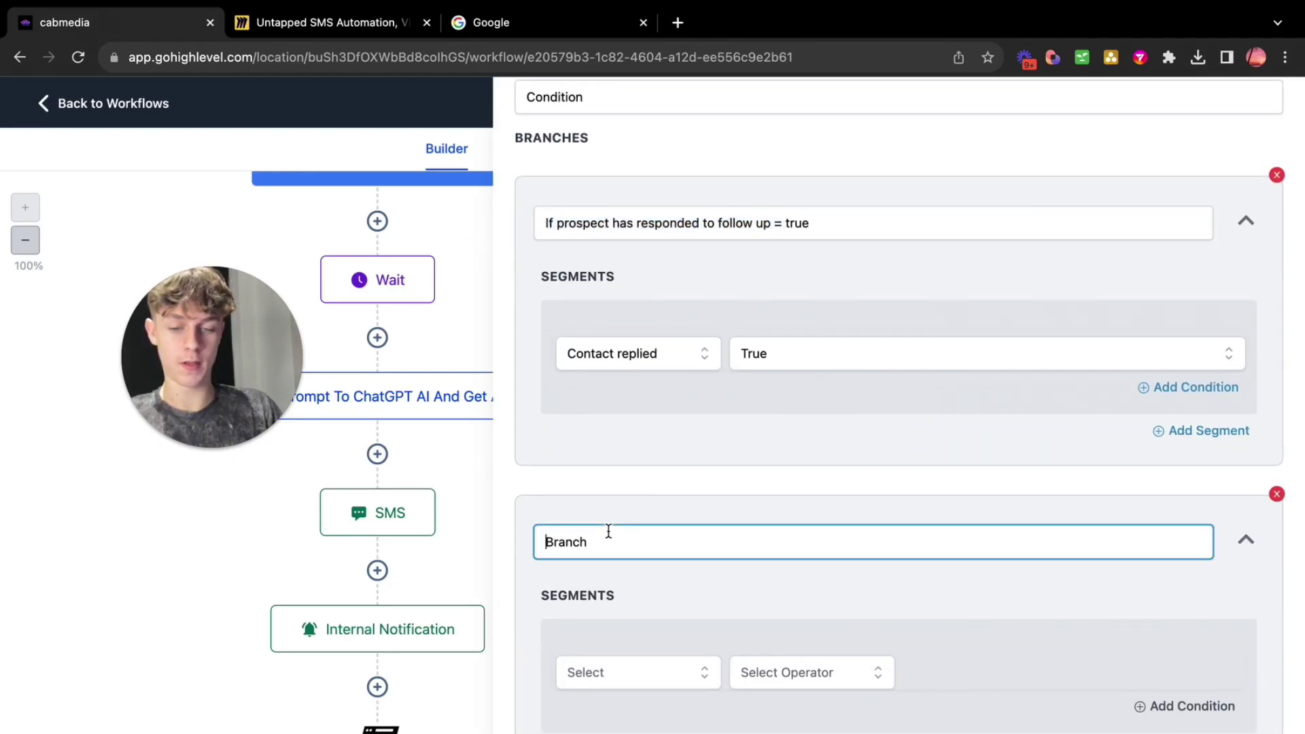
left_click_drag(626, 533, 434, 542)
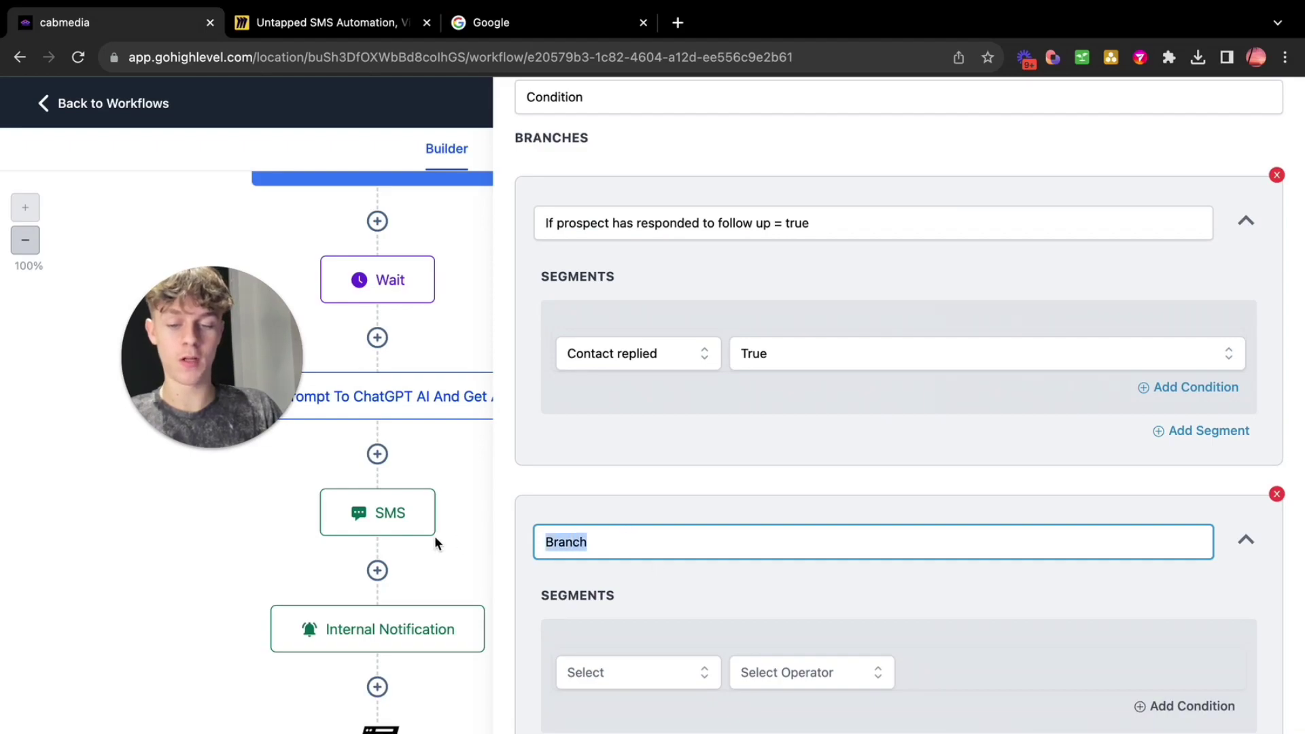
key("ctrl+v")
type("fa")
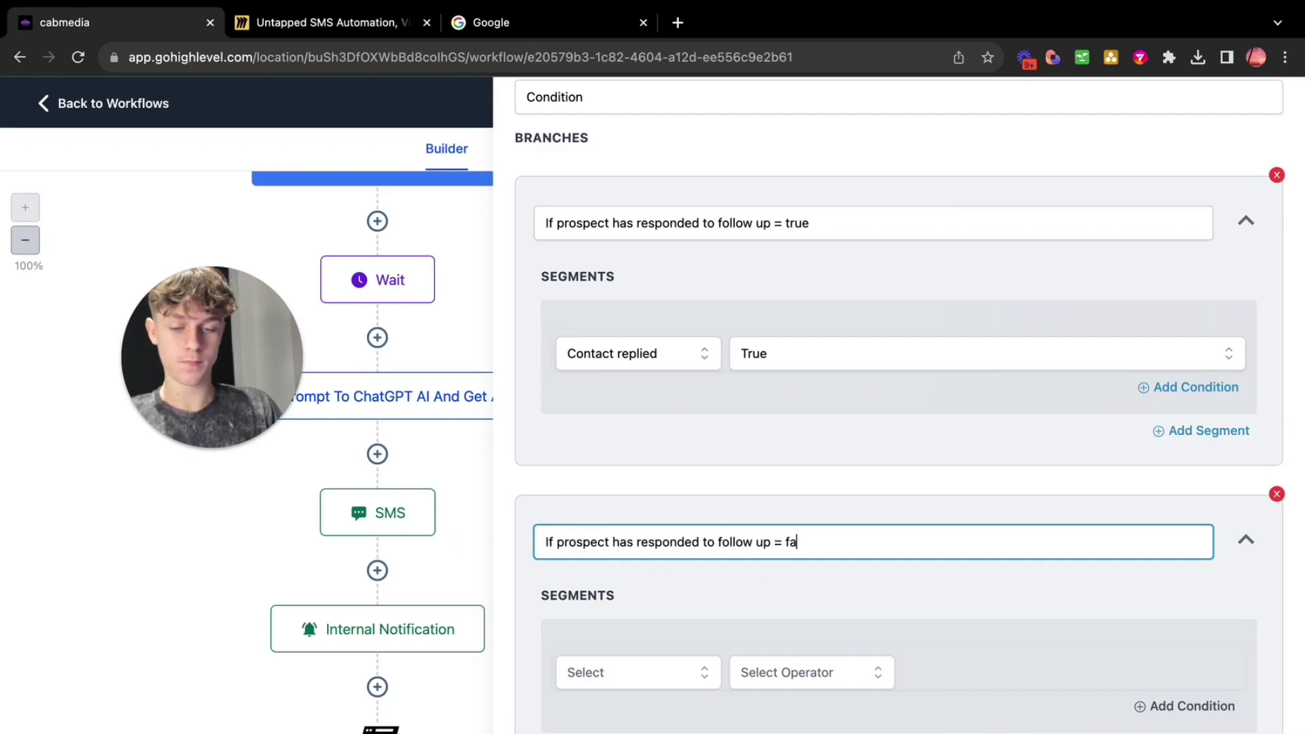
type("lse")
Set the second branch's condition to Contact replied = False
left_click(654, 681)
scroll(654, 681, "down", 2)
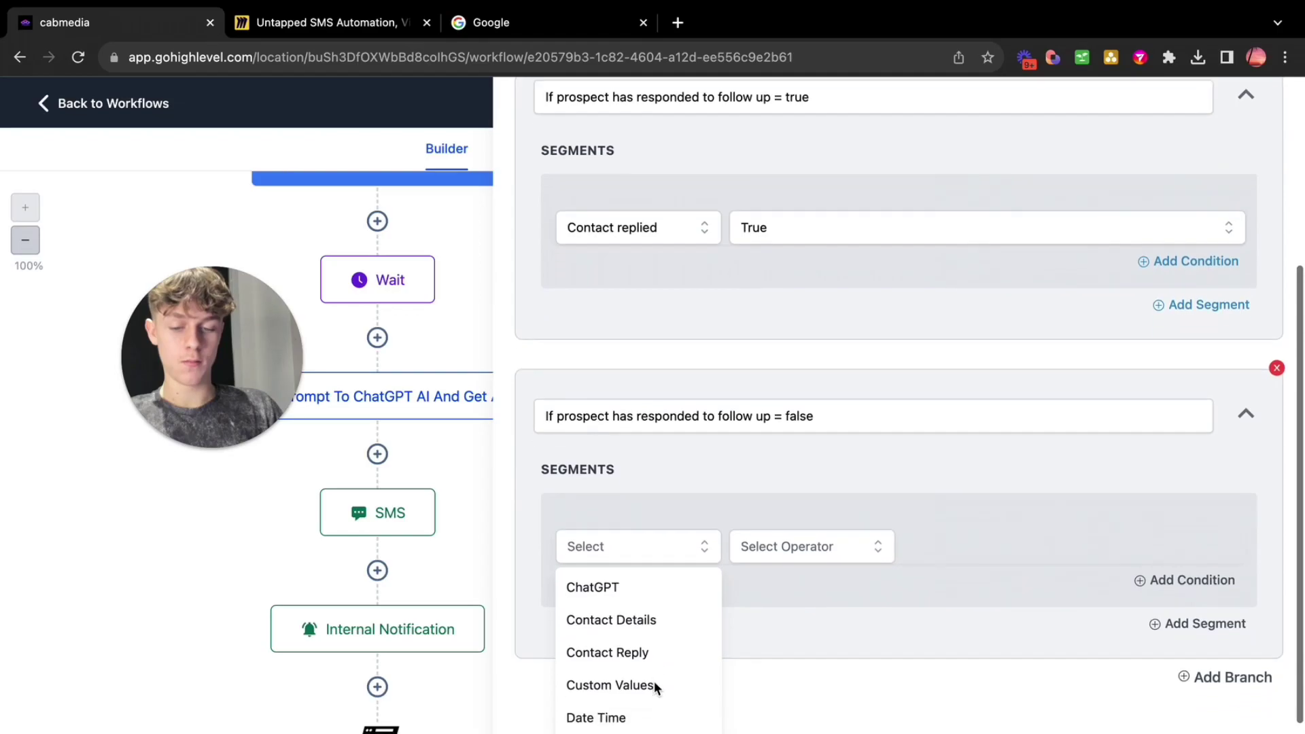
left_click(622, 620)
scroll(627, 636, "down", 3)
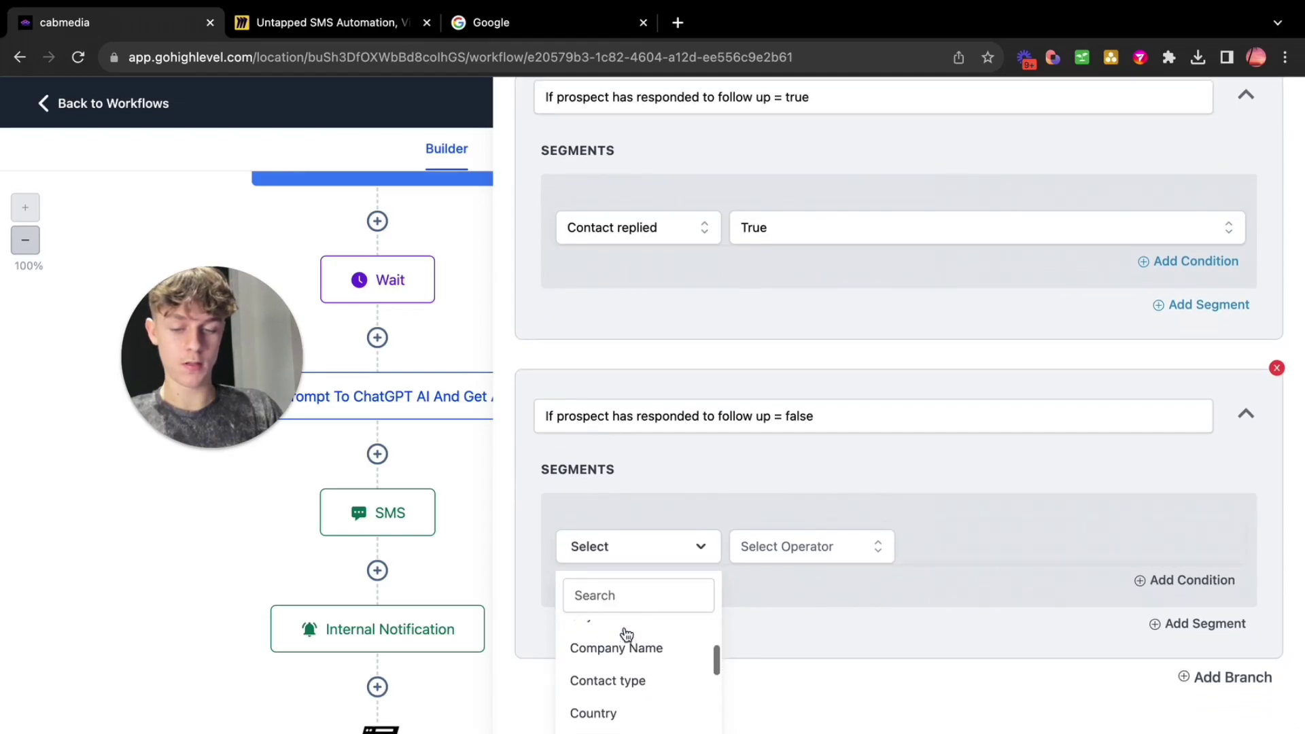
left_click(903, 586)
left_click(601, 579)
scroll(763, 512, "down", 2)
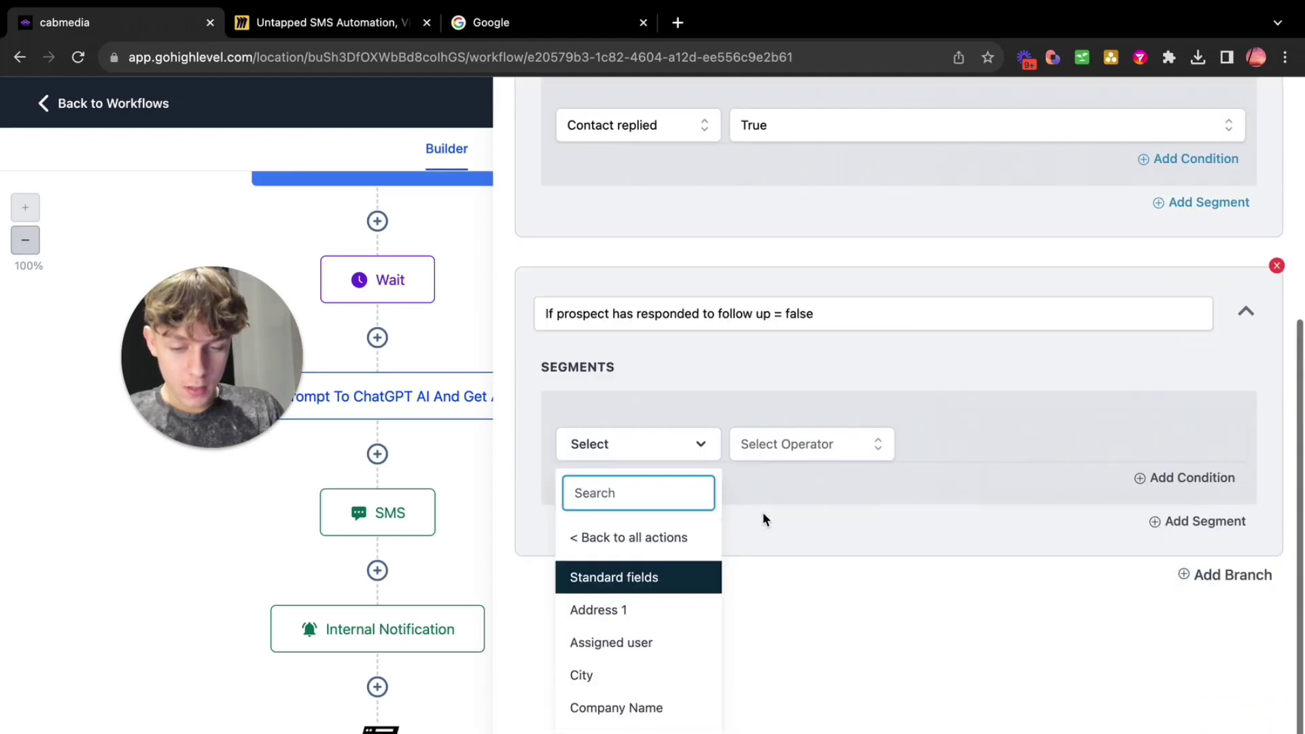
scroll(649, 687, "down", 3)
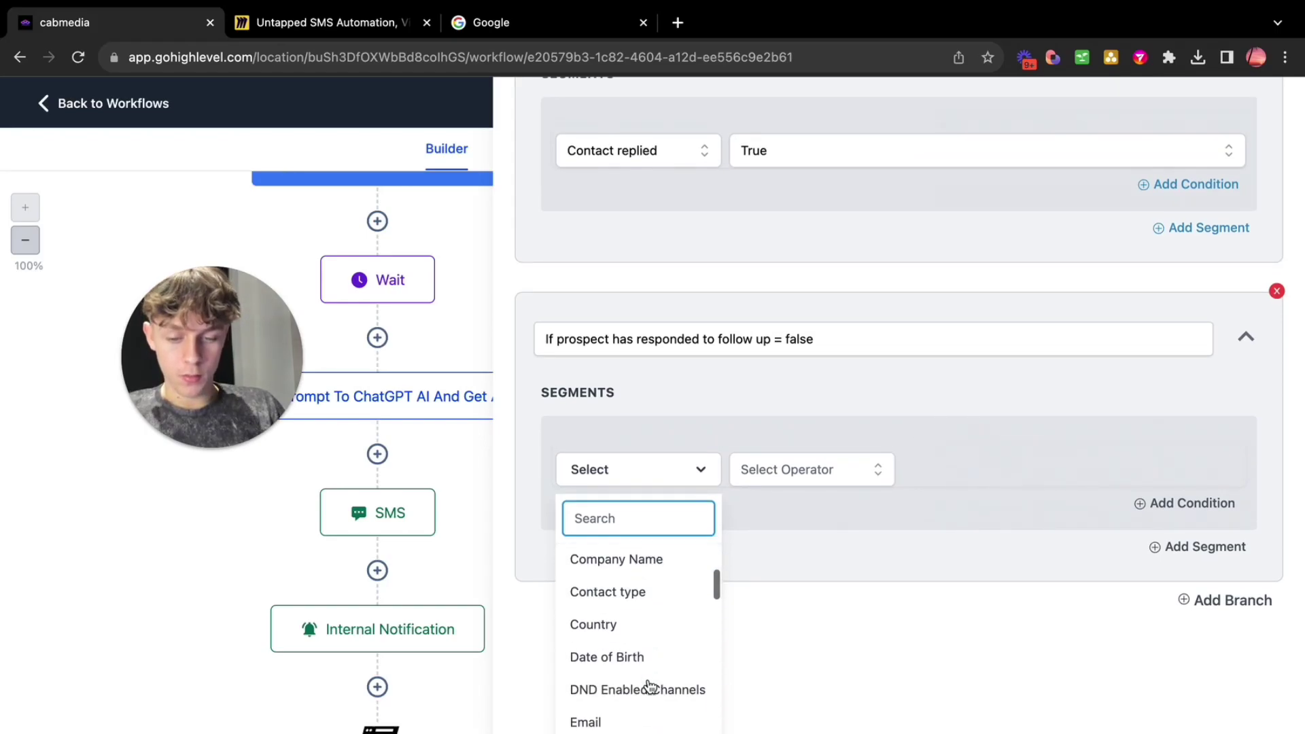
scroll(653, 646, "up", 3)
scroll(610, 566, "up", 2)
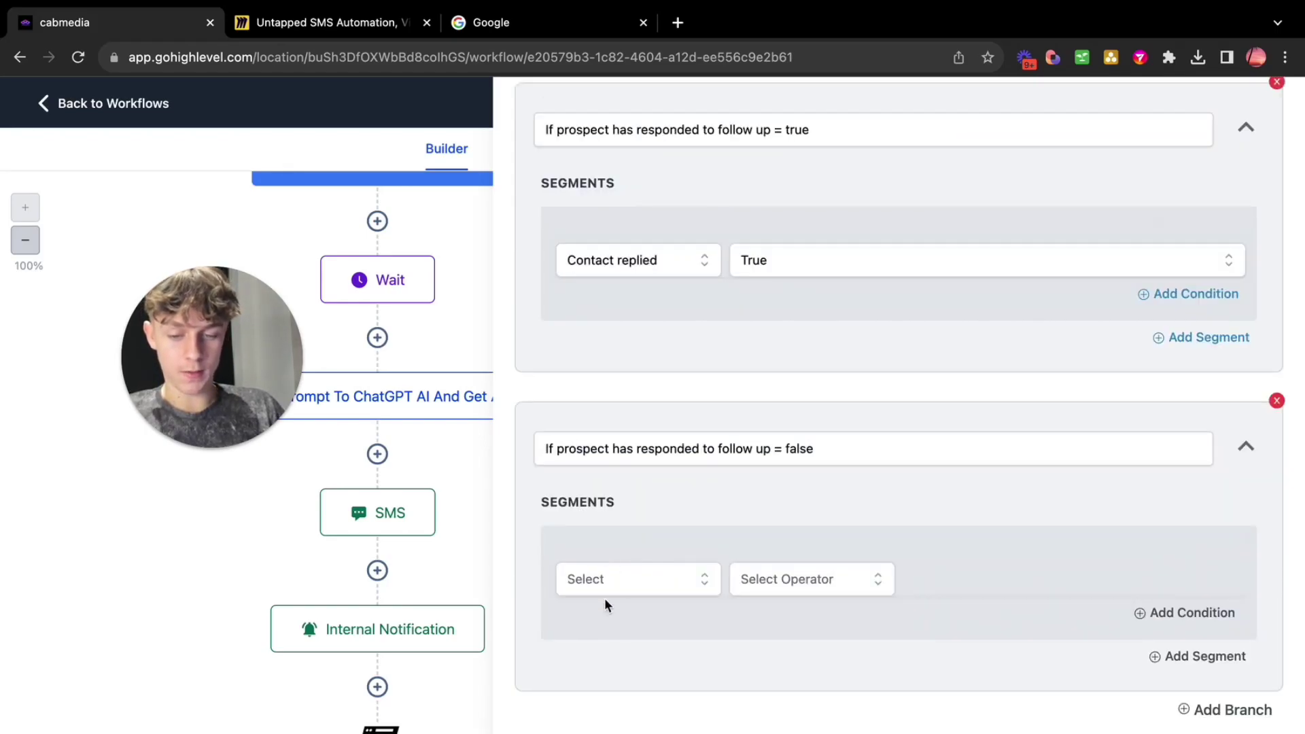
left_click(606, 579)
left_click(635, 680)
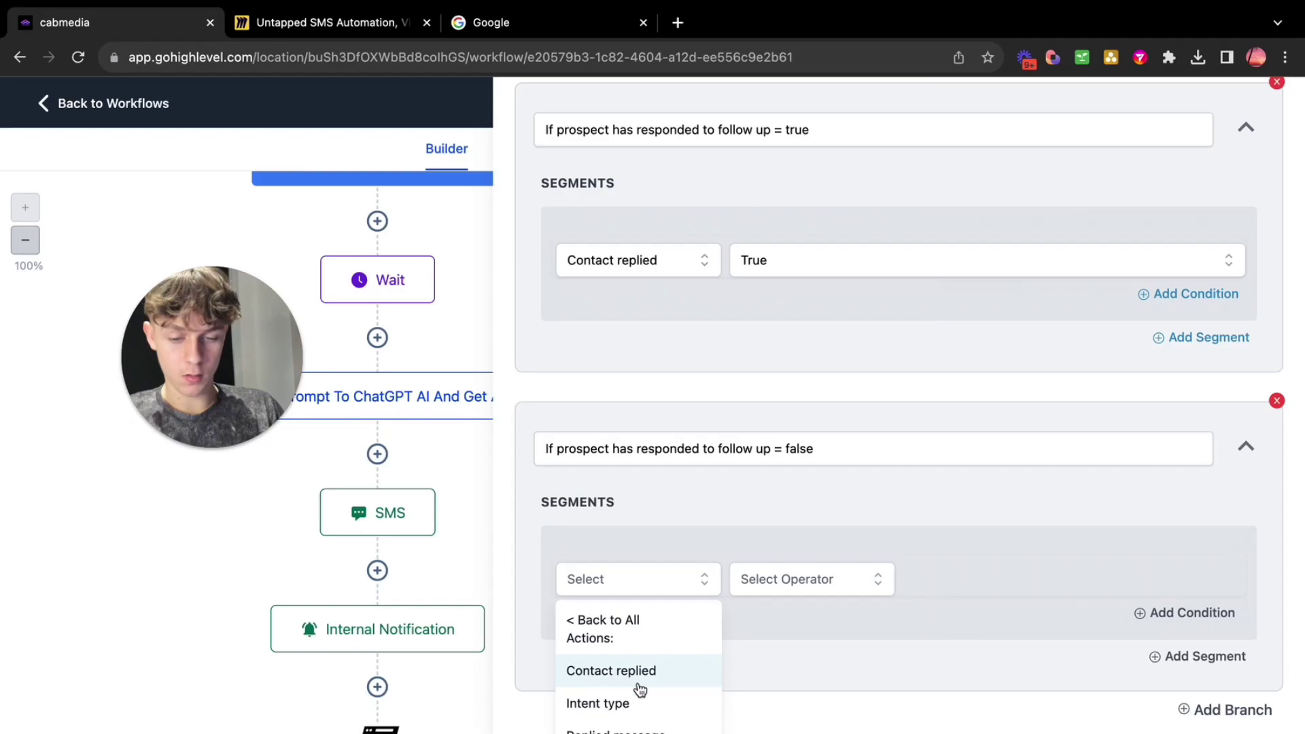
left_click(655, 675)
left_click(805, 592)
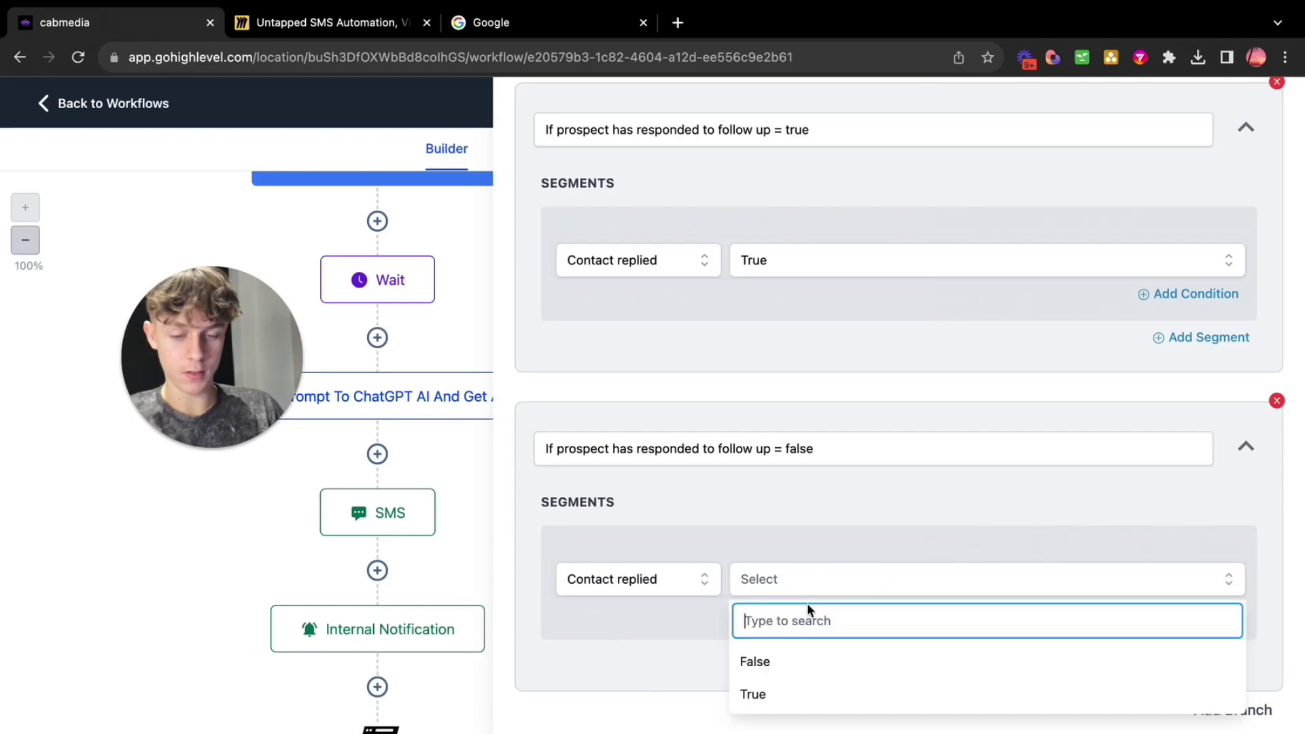
left_click(756, 662)
Save the condition and add a Go To under its True branch targeting the #1 ChatGPT step
left_click(968, 672)
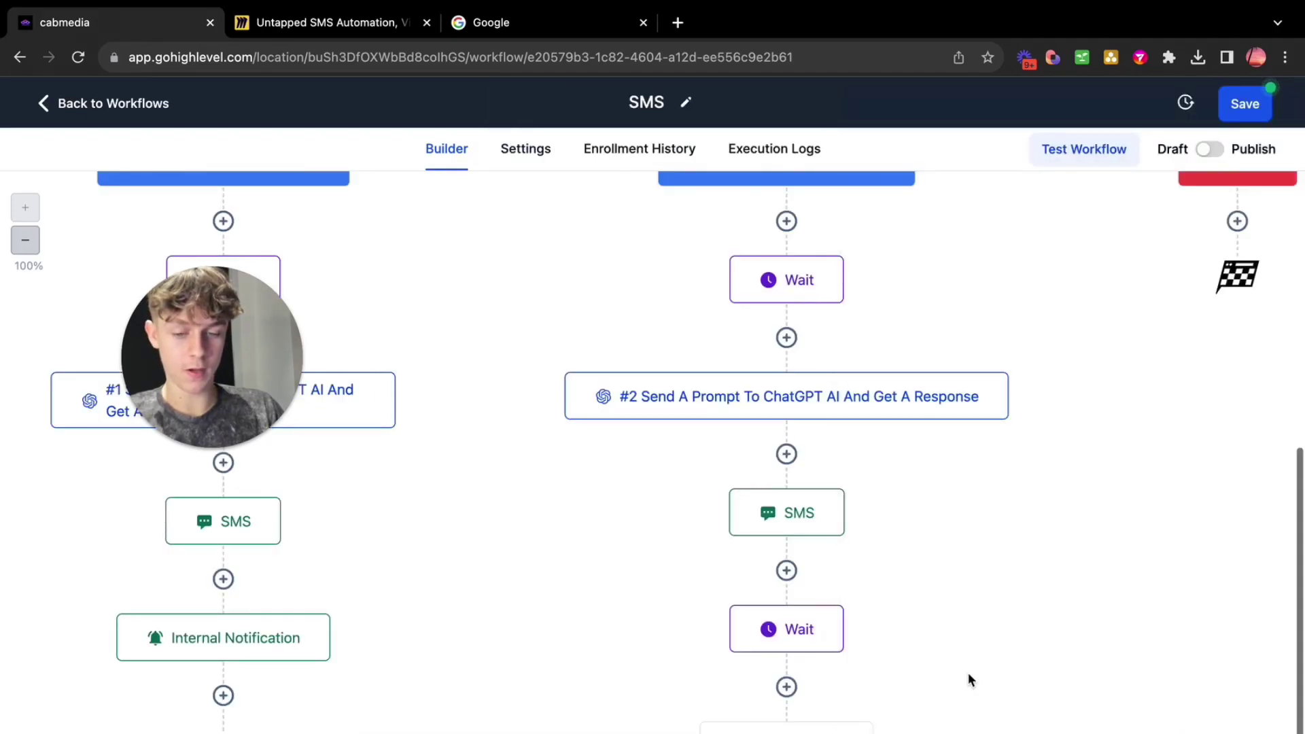
scroll(969, 671, "down", 4)
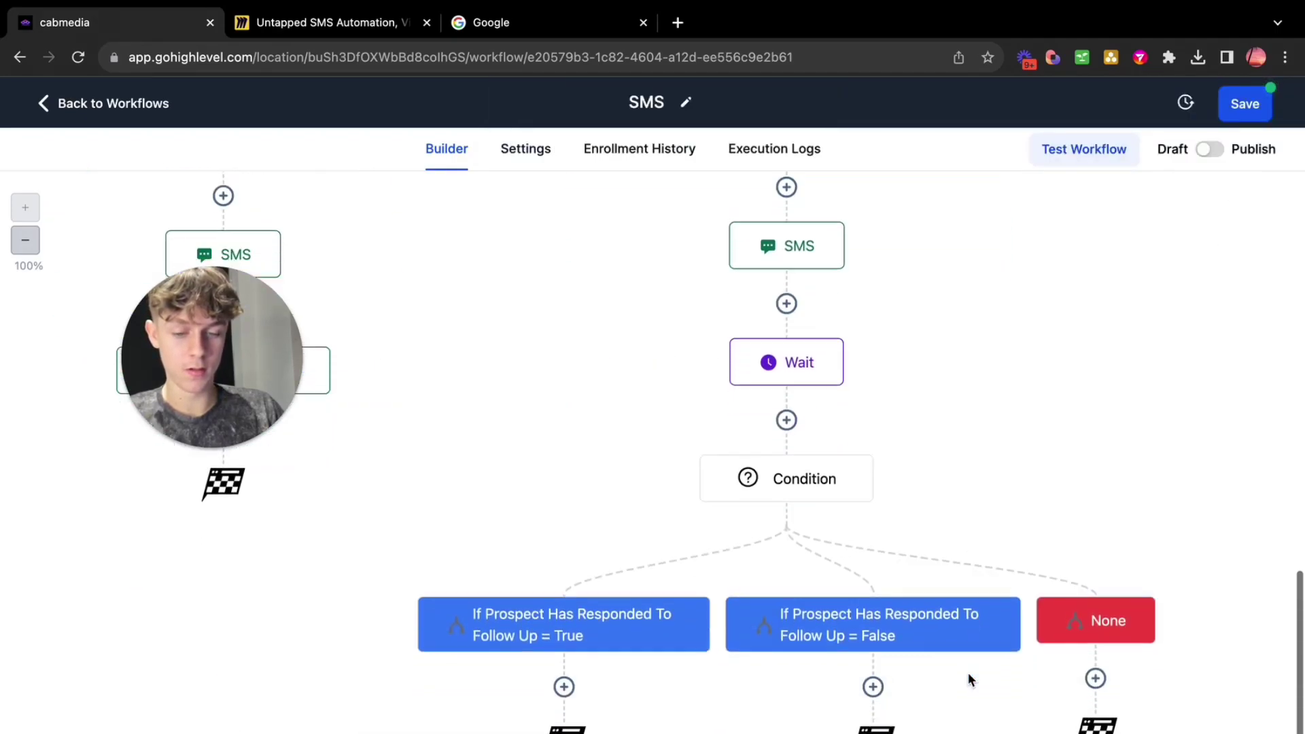
left_click(564, 687)
type("go")
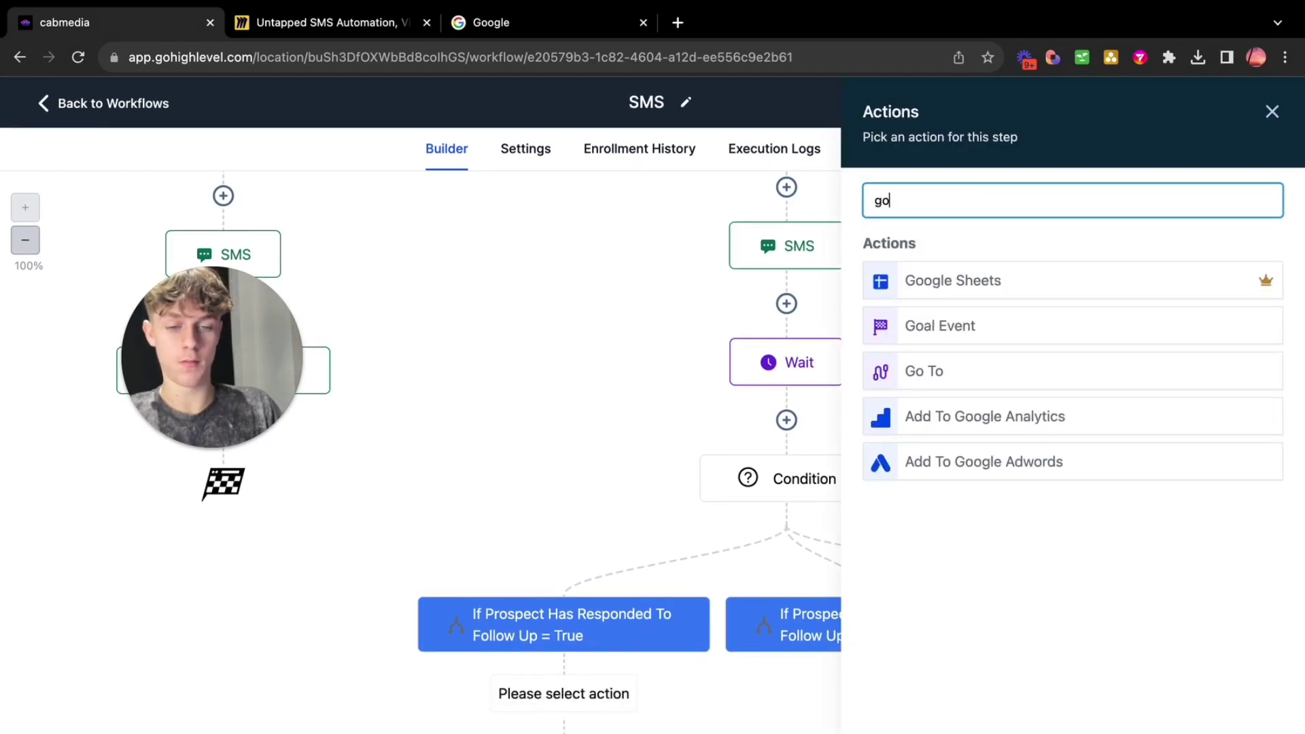
left_click(947, 370)
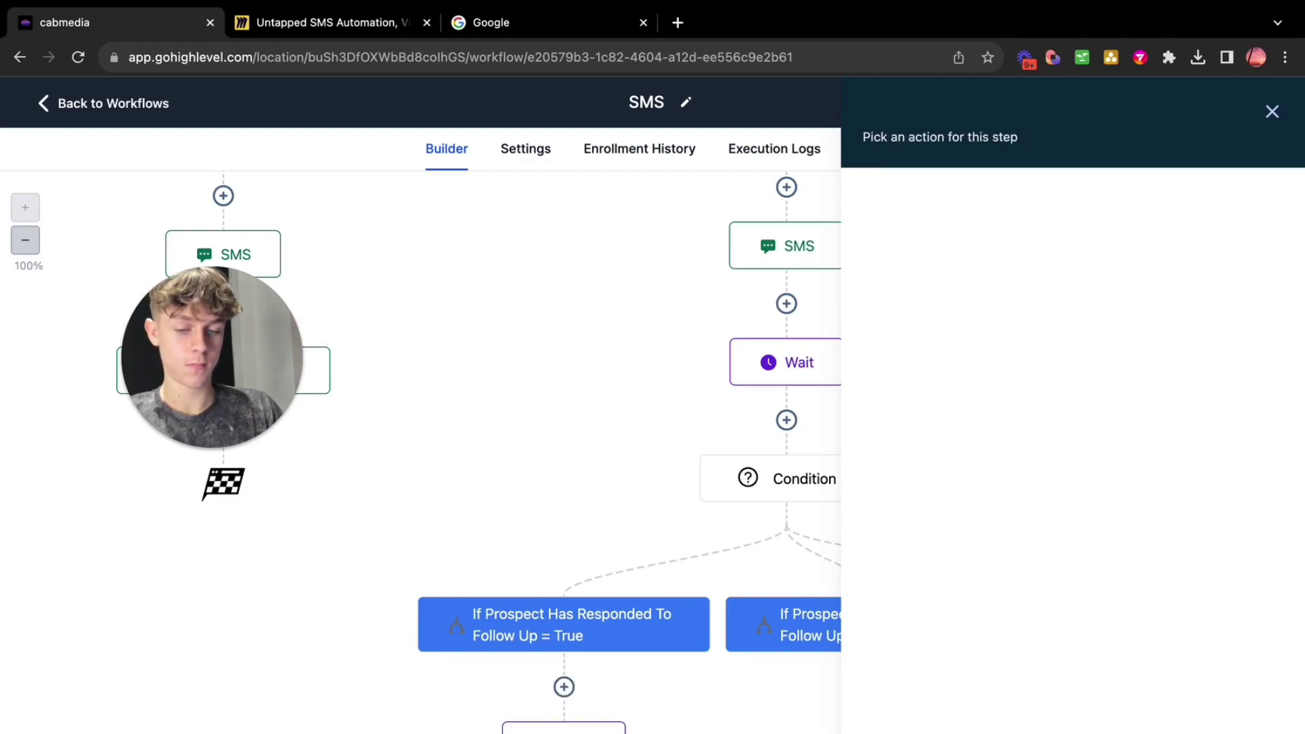
scroll(404, 320, "up", 3)
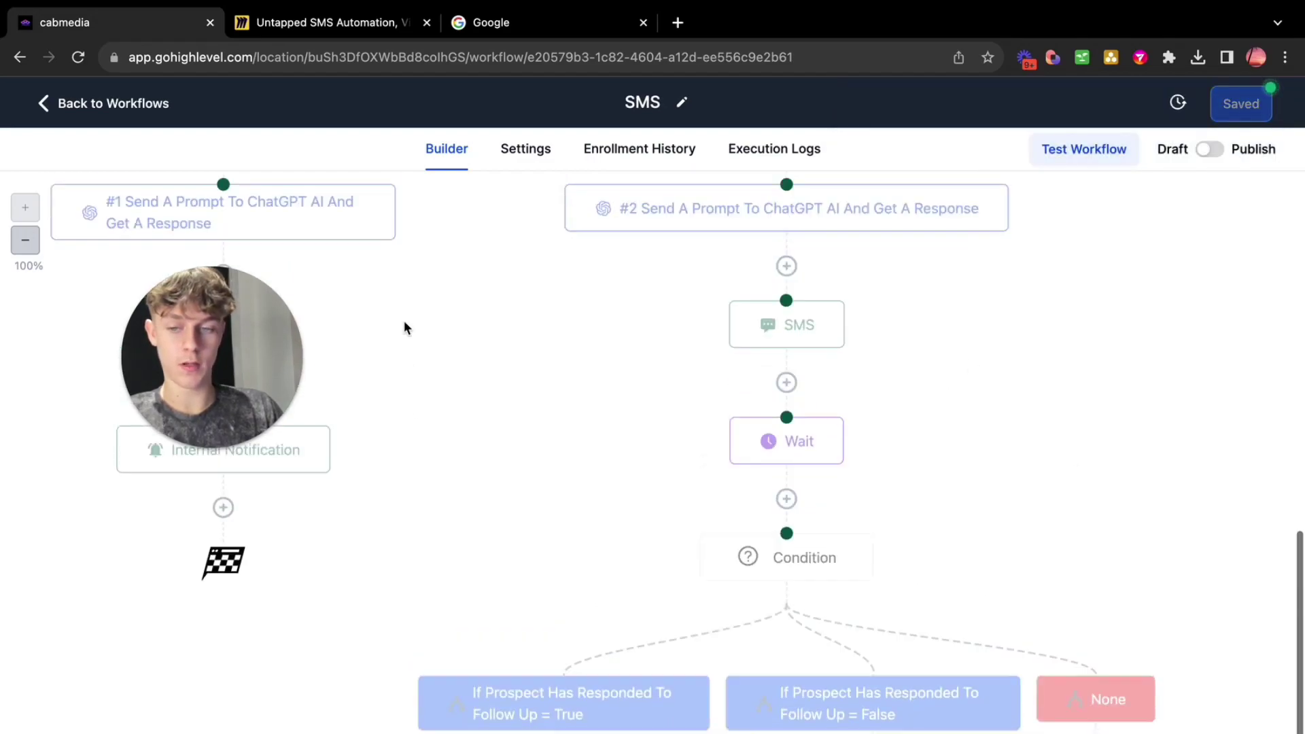
scroll(434, 295, "down", 1)
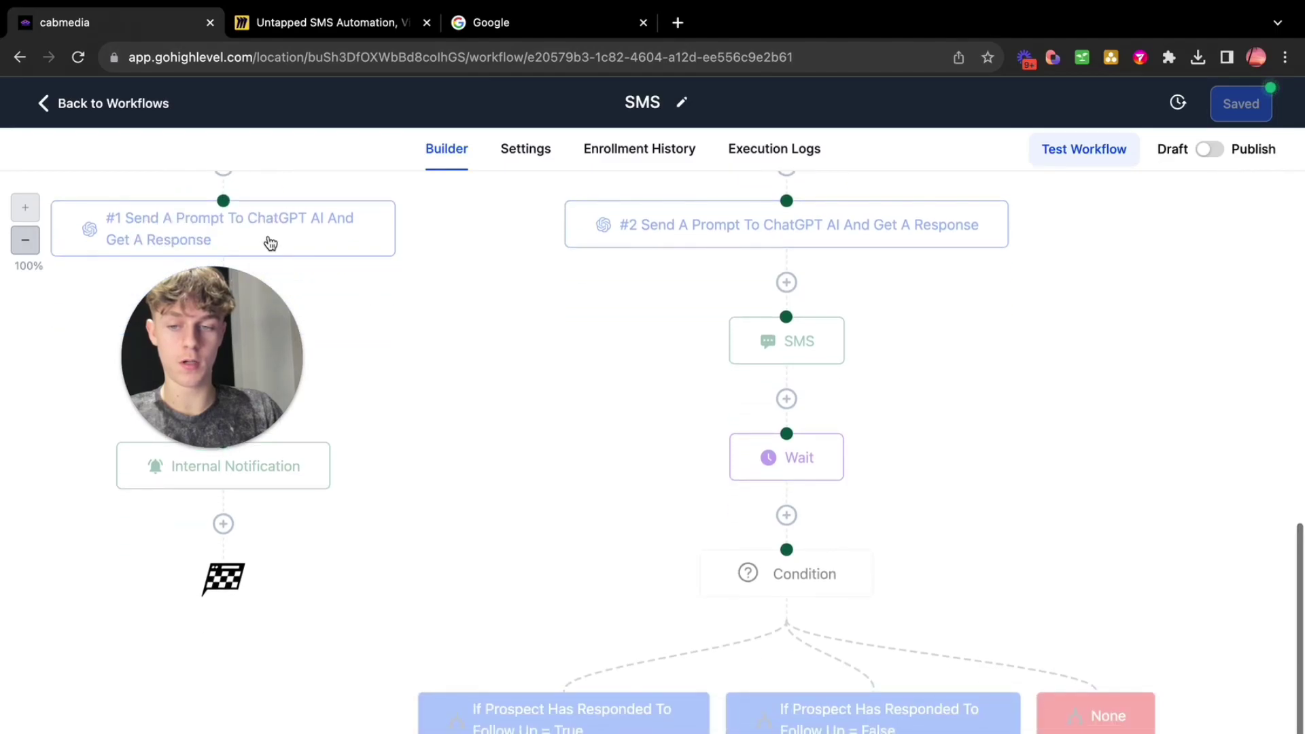
left_click(224, 202)
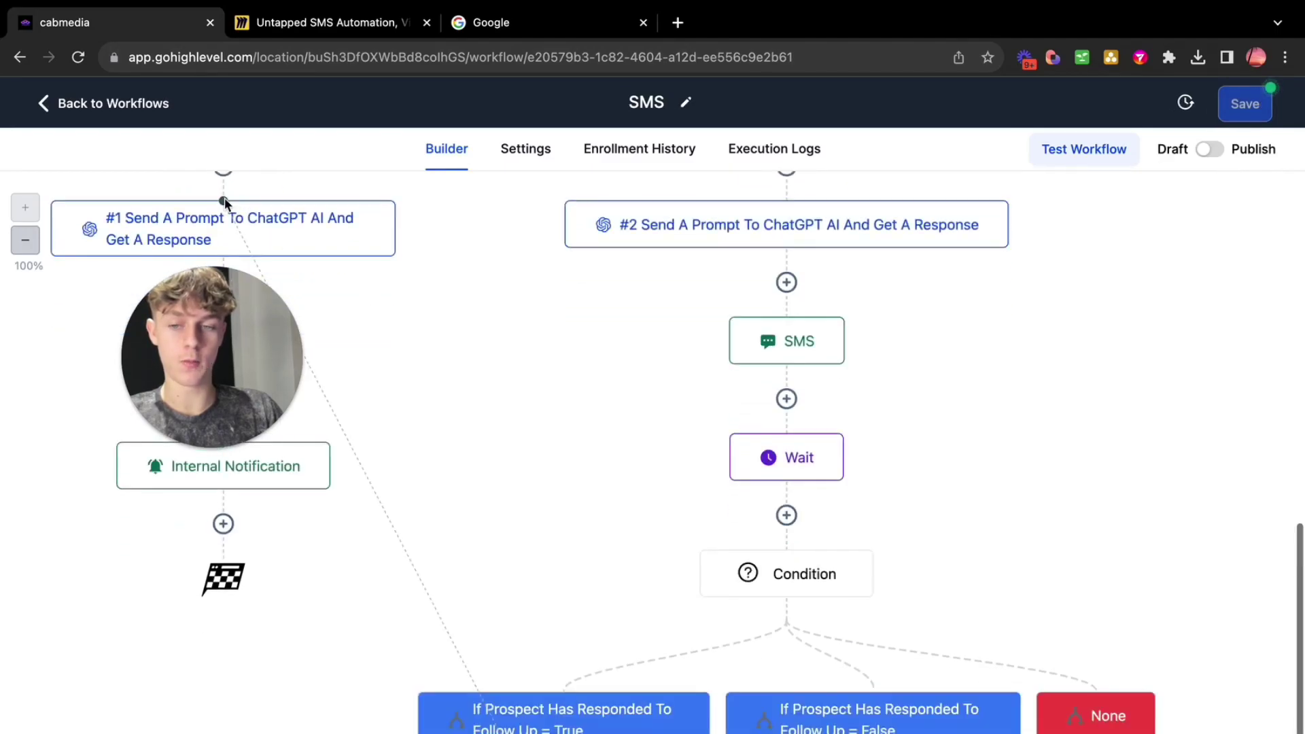
scroll(695, 539, "down", 2)
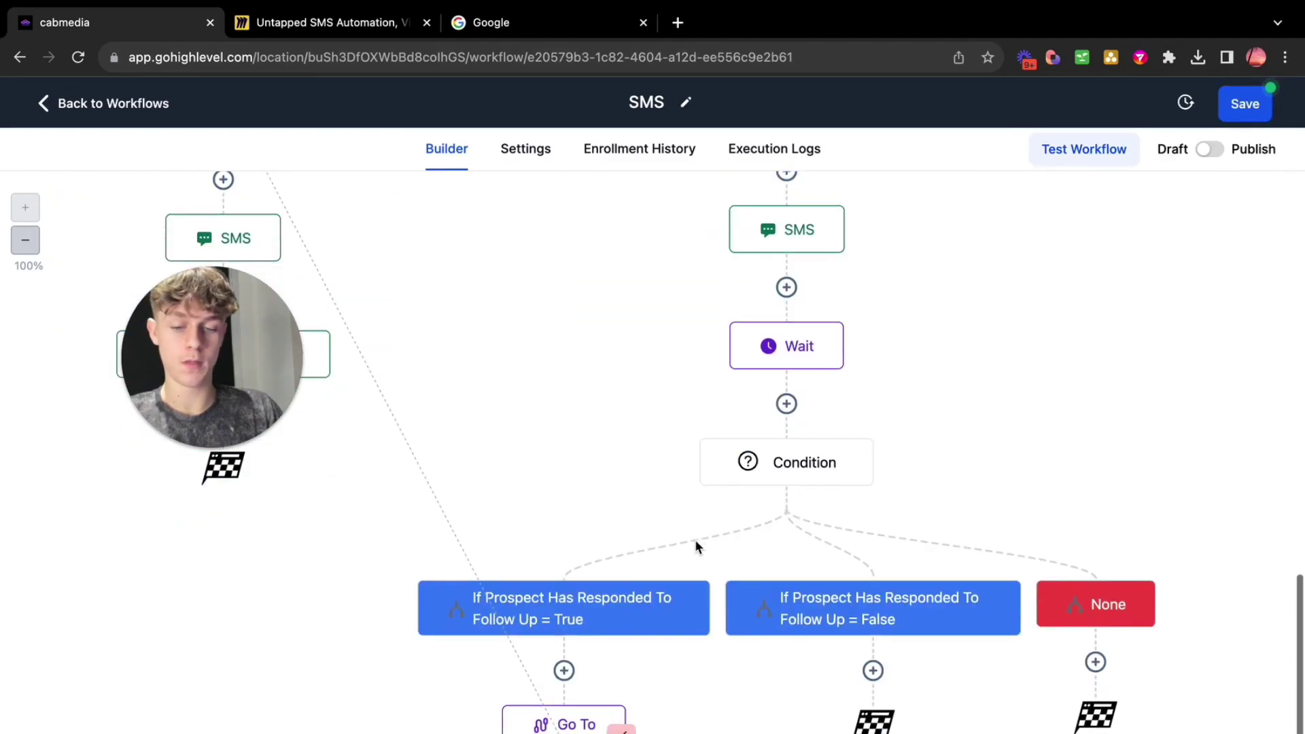
Add a Go To step under the False branch targeting the #2 ChatGPT prompt
left_click(874, 675)
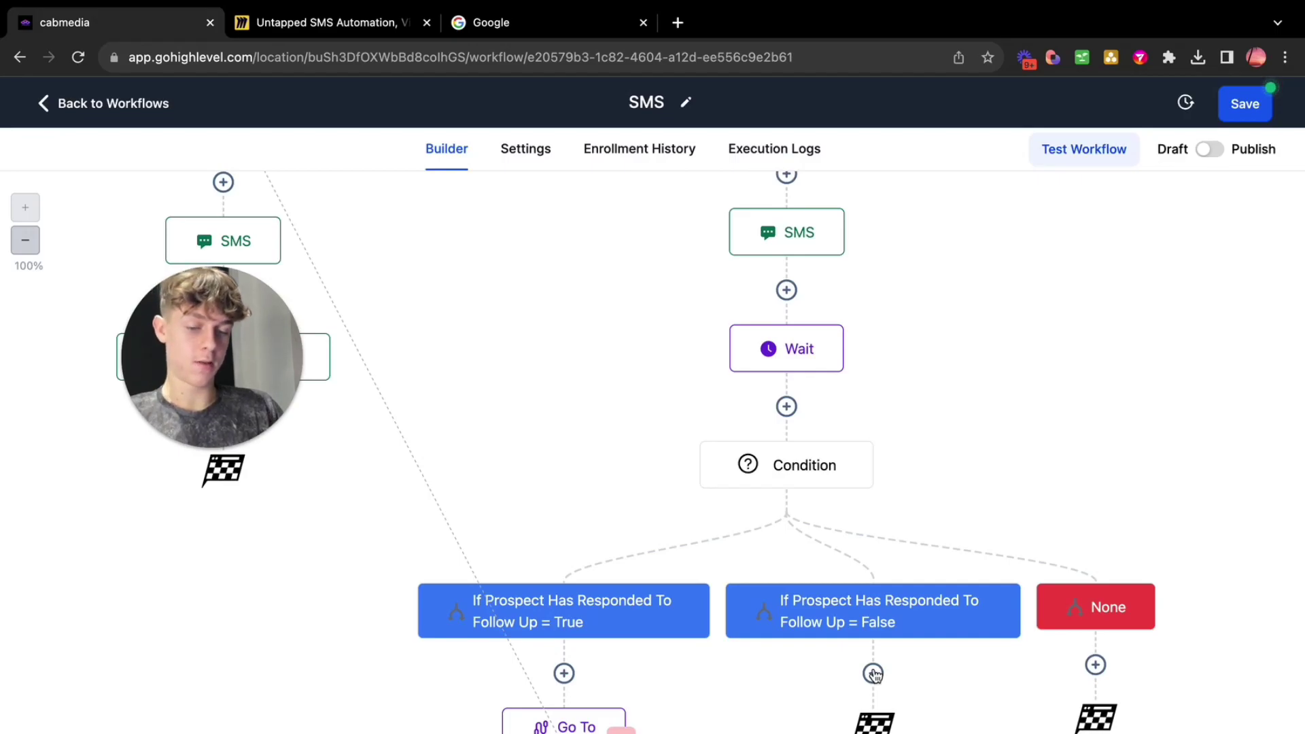
type("go l")
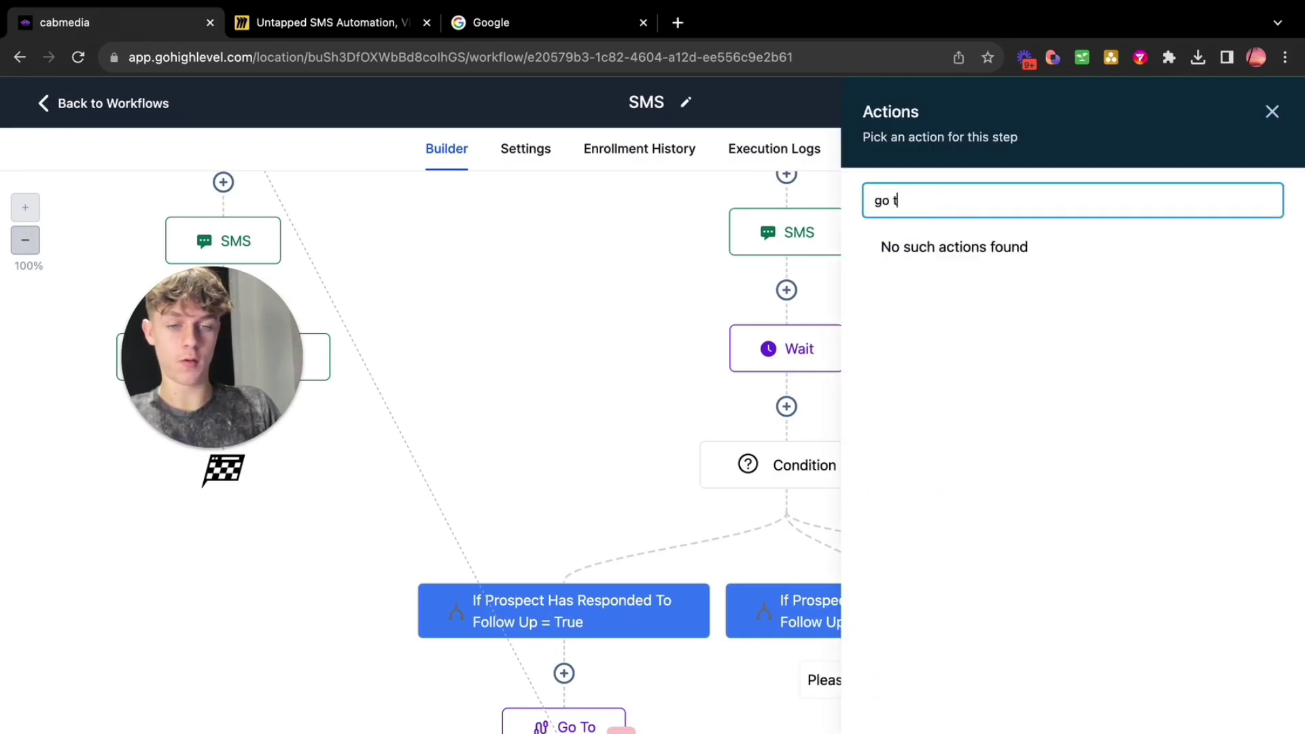
key("BackSpace")
key("BackSpace")
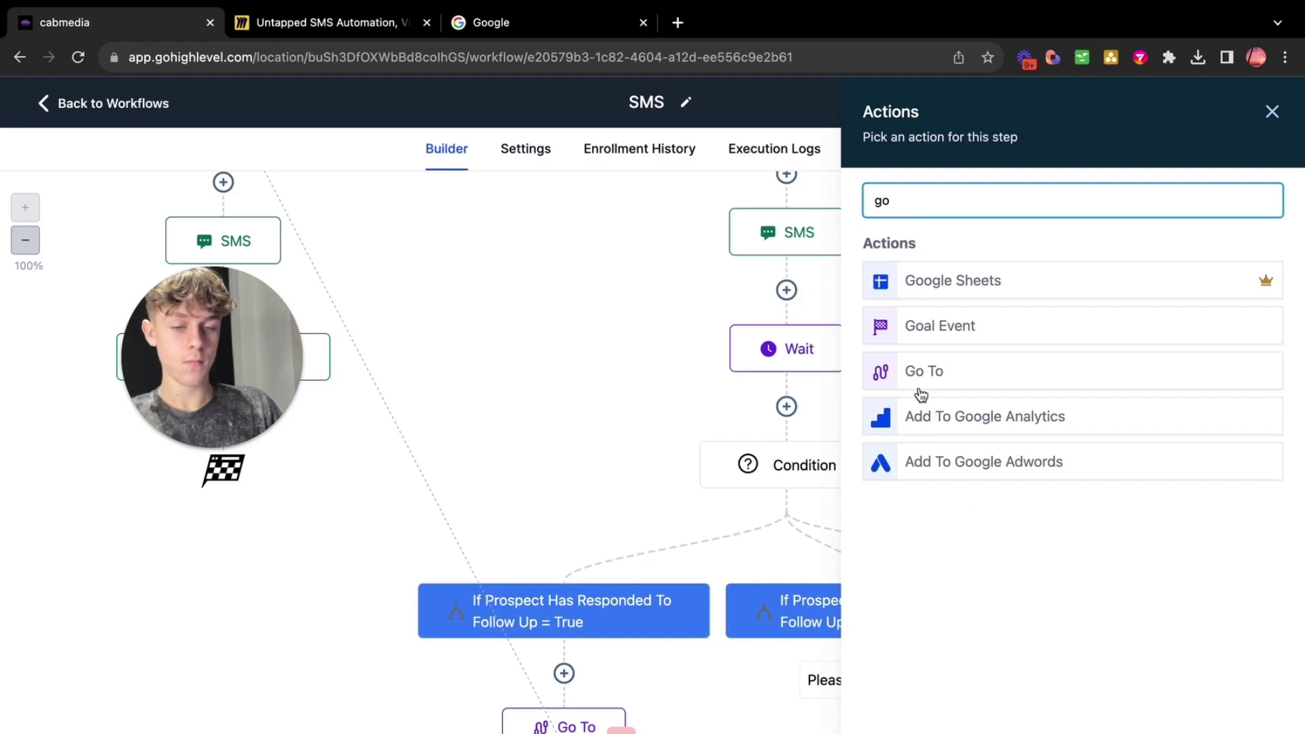
left_click(915, 367)
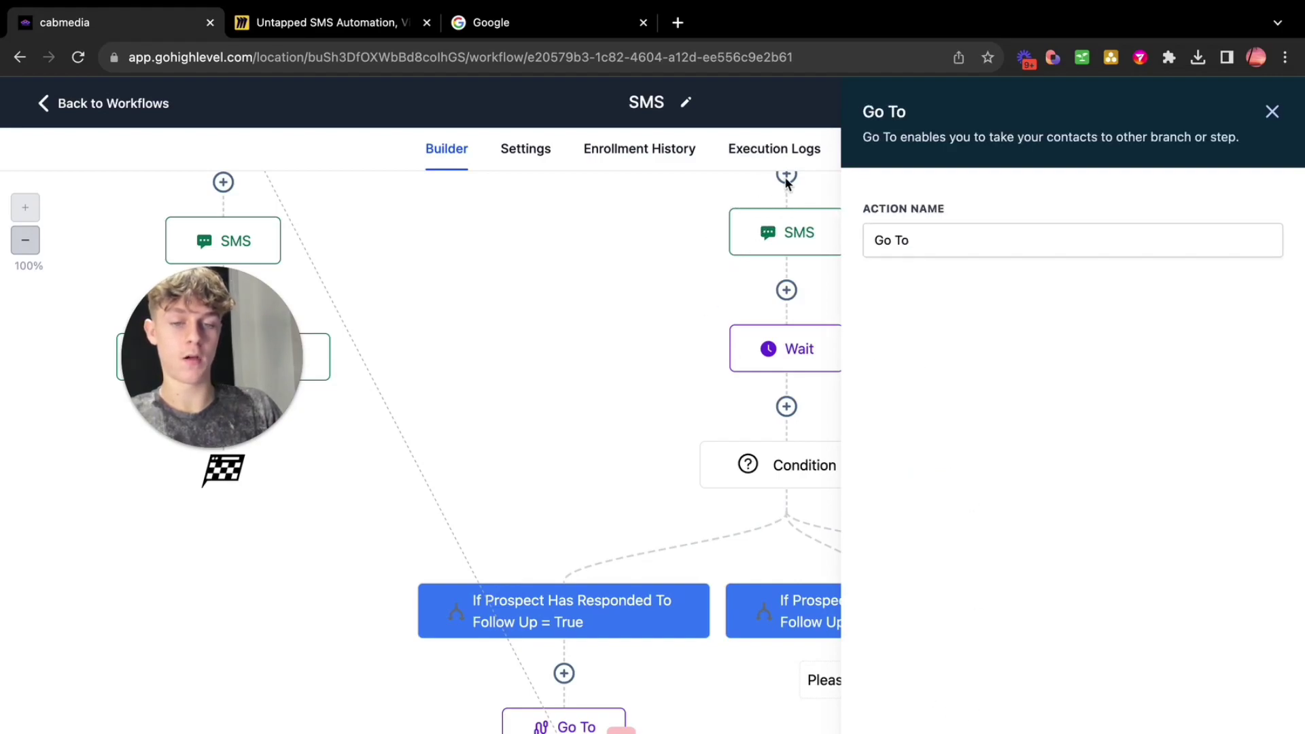
left_click(1013, 522)
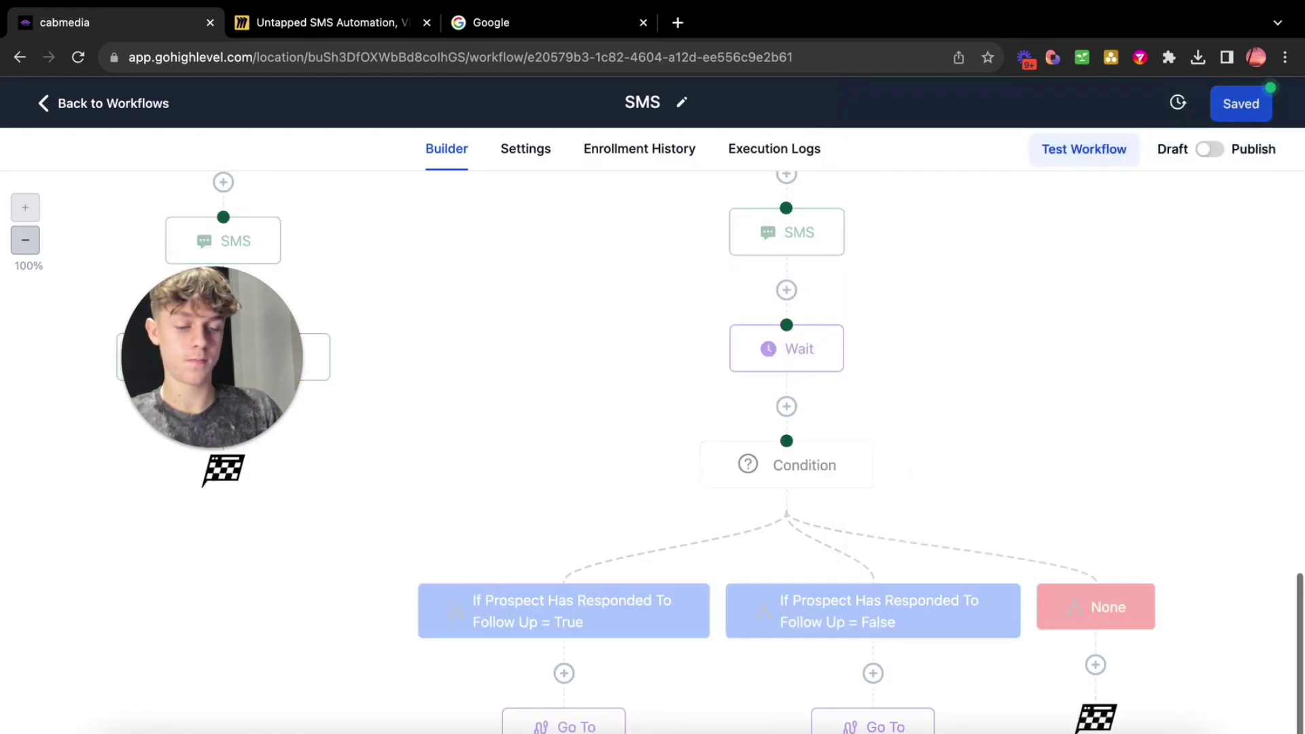
scroll(1013, 522, "up", 3)
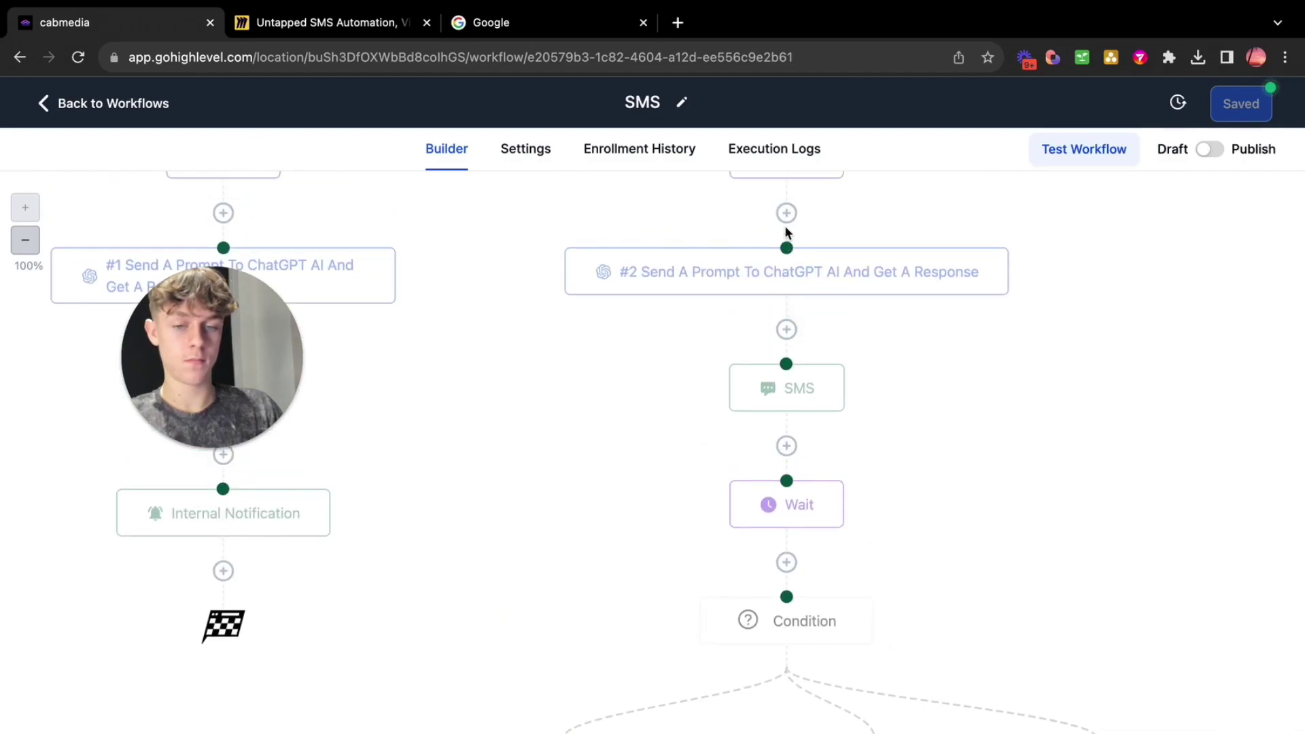
left_click(787, 248)
scroll(613, 592, "down", 3)
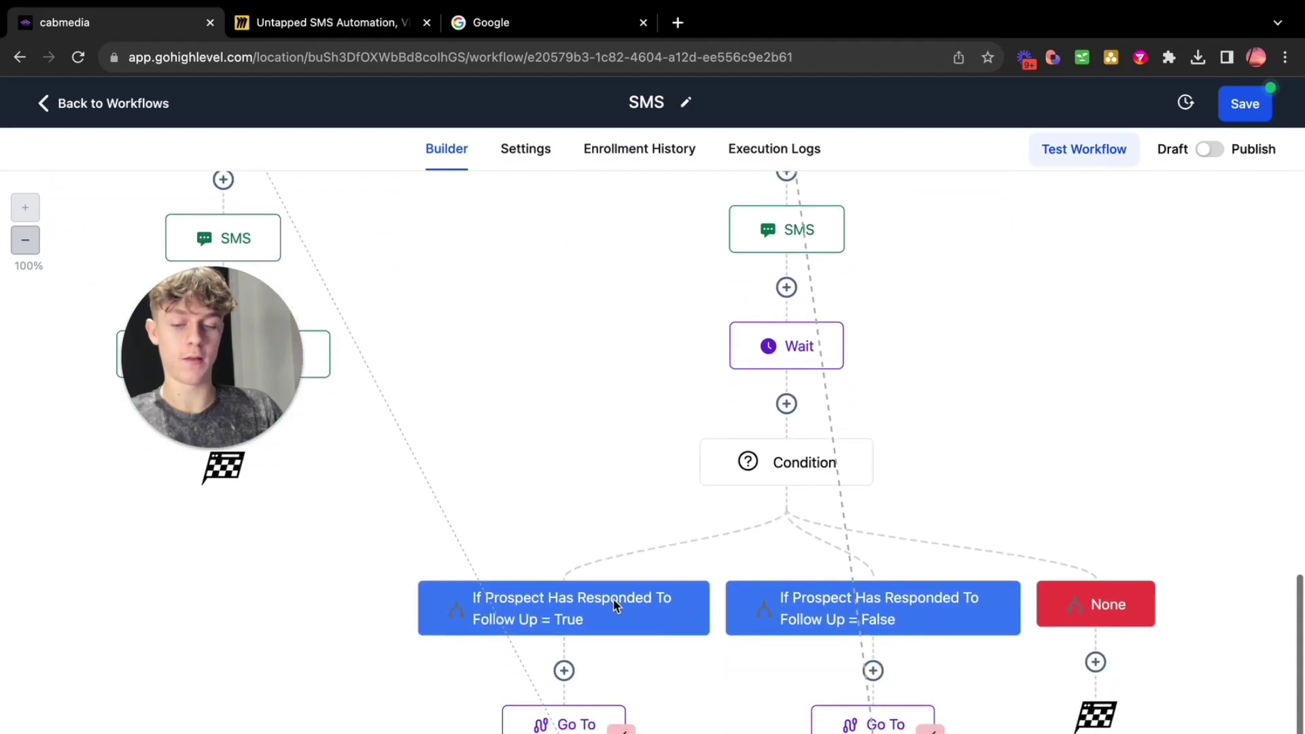
left_click(26, 240)
left_click(25, 240)
scroll(494, 406, "down", 8)
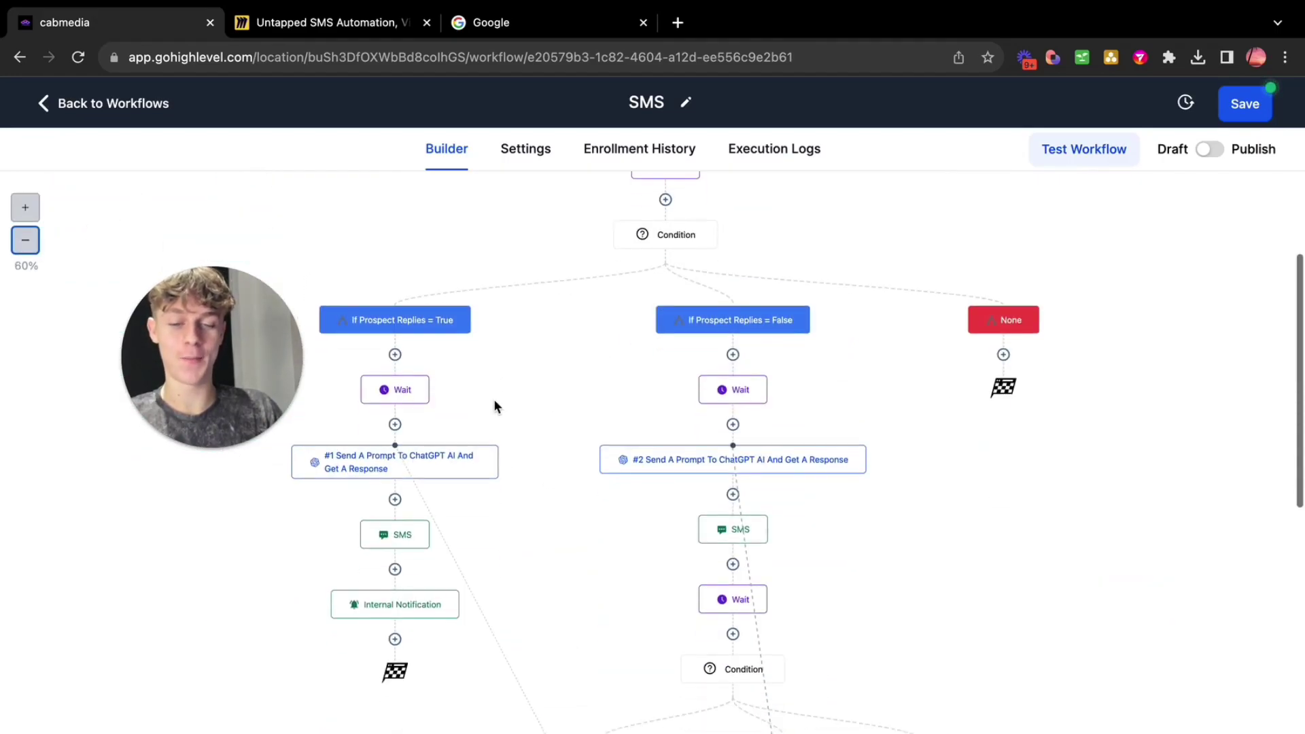
scroll(494, 406, "up", 8)
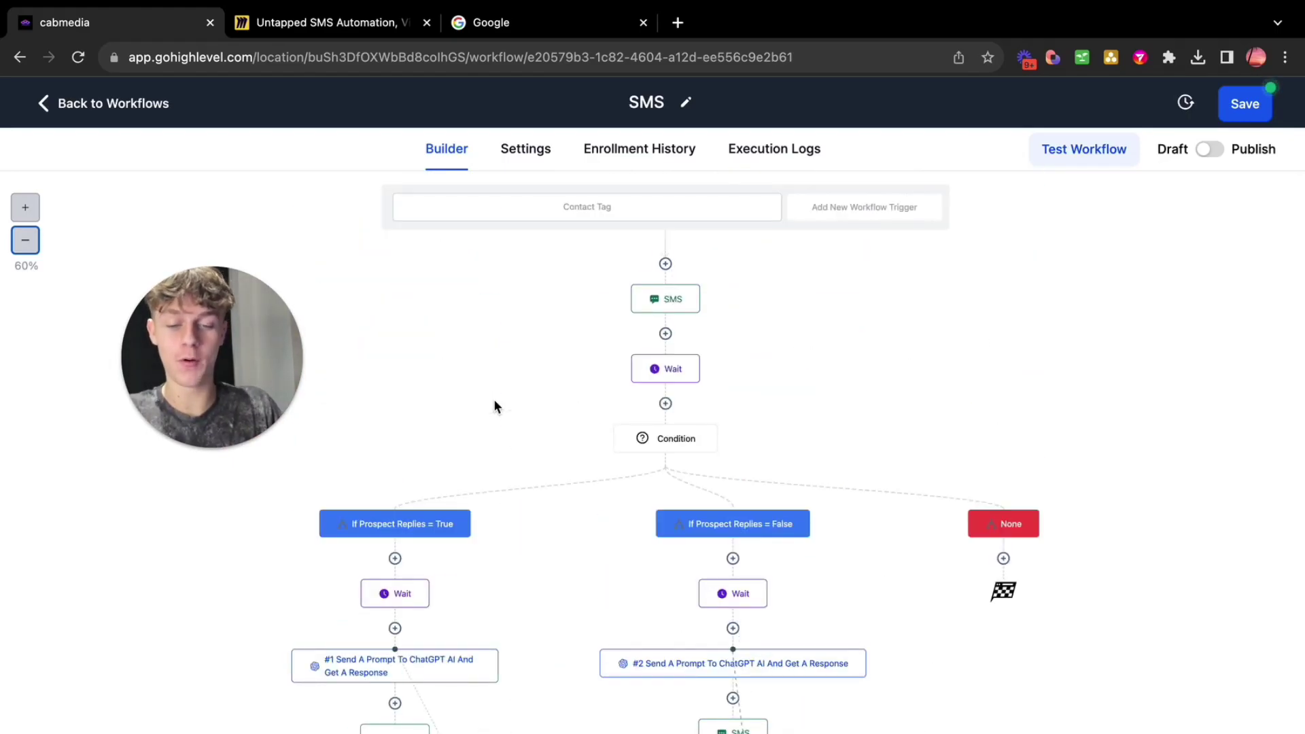
scroll(631, 567, "down", 4)
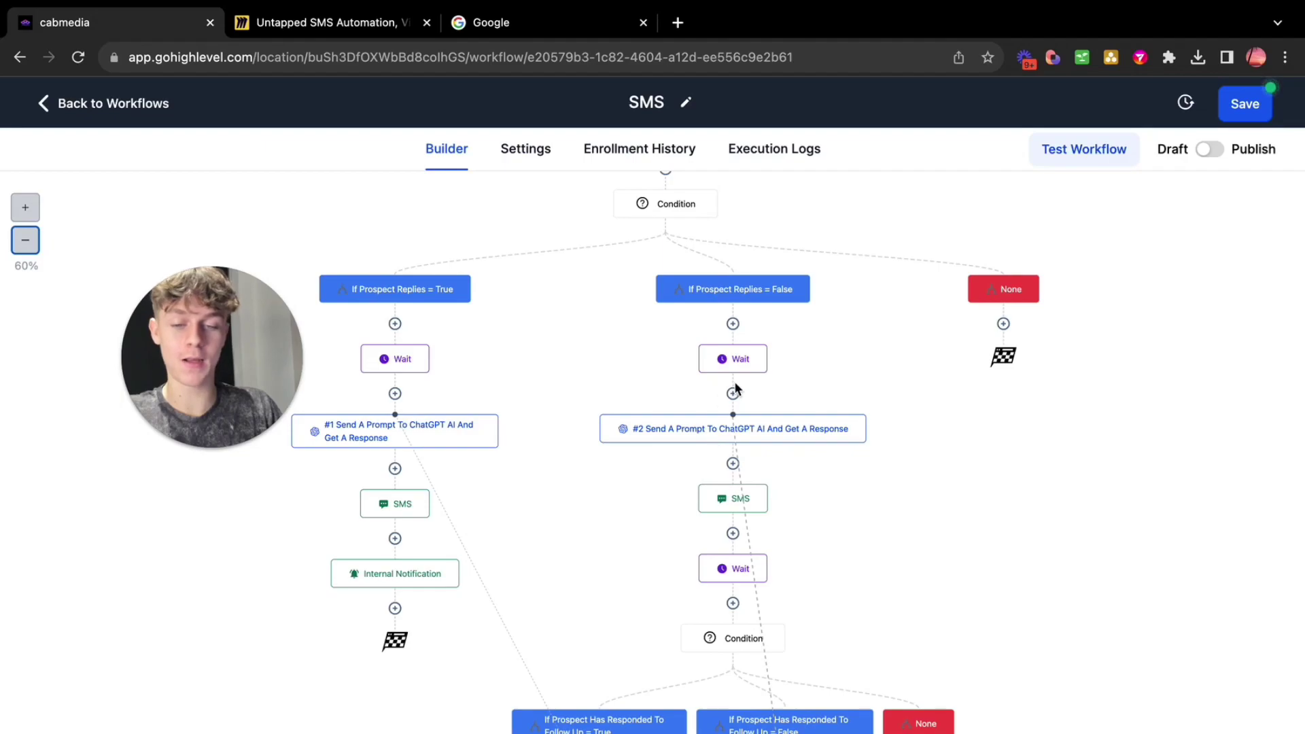
scroll(656, 649, "down", 2)
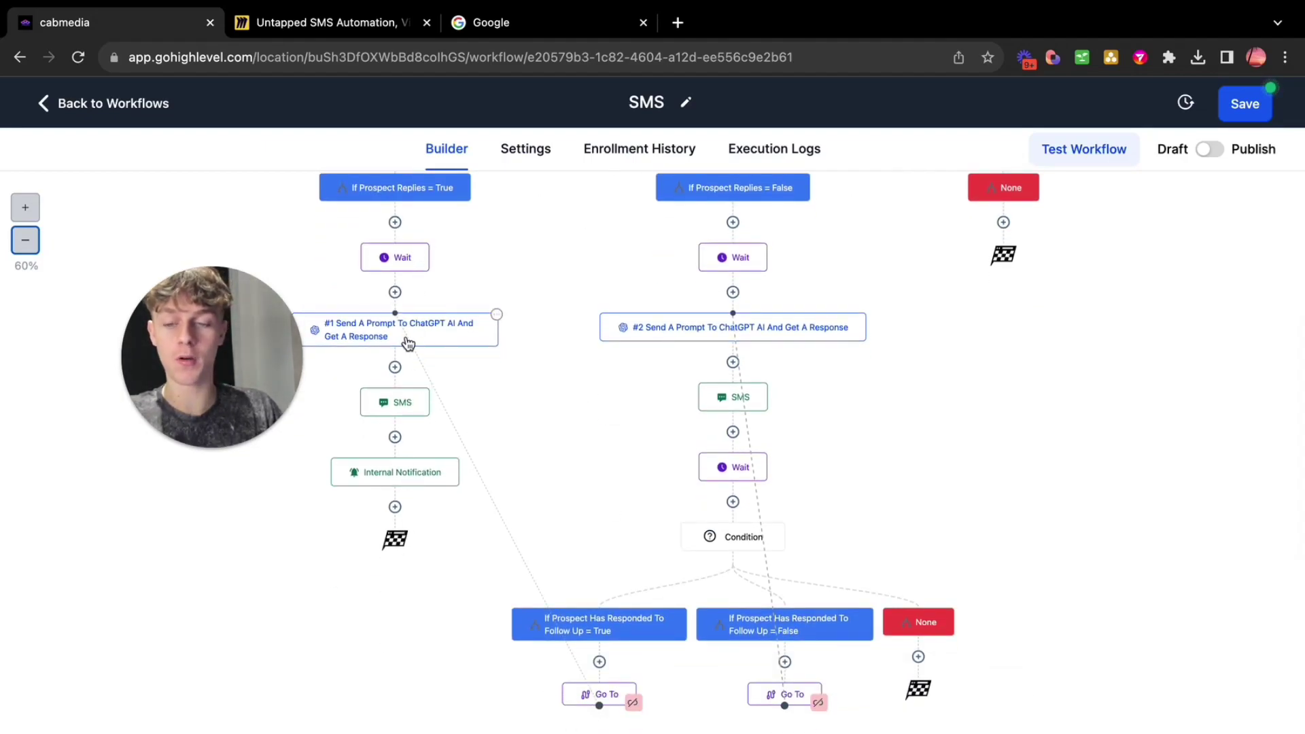
scroll(469, 335, "up", 4)
scroll(469, 336, "up", 2)
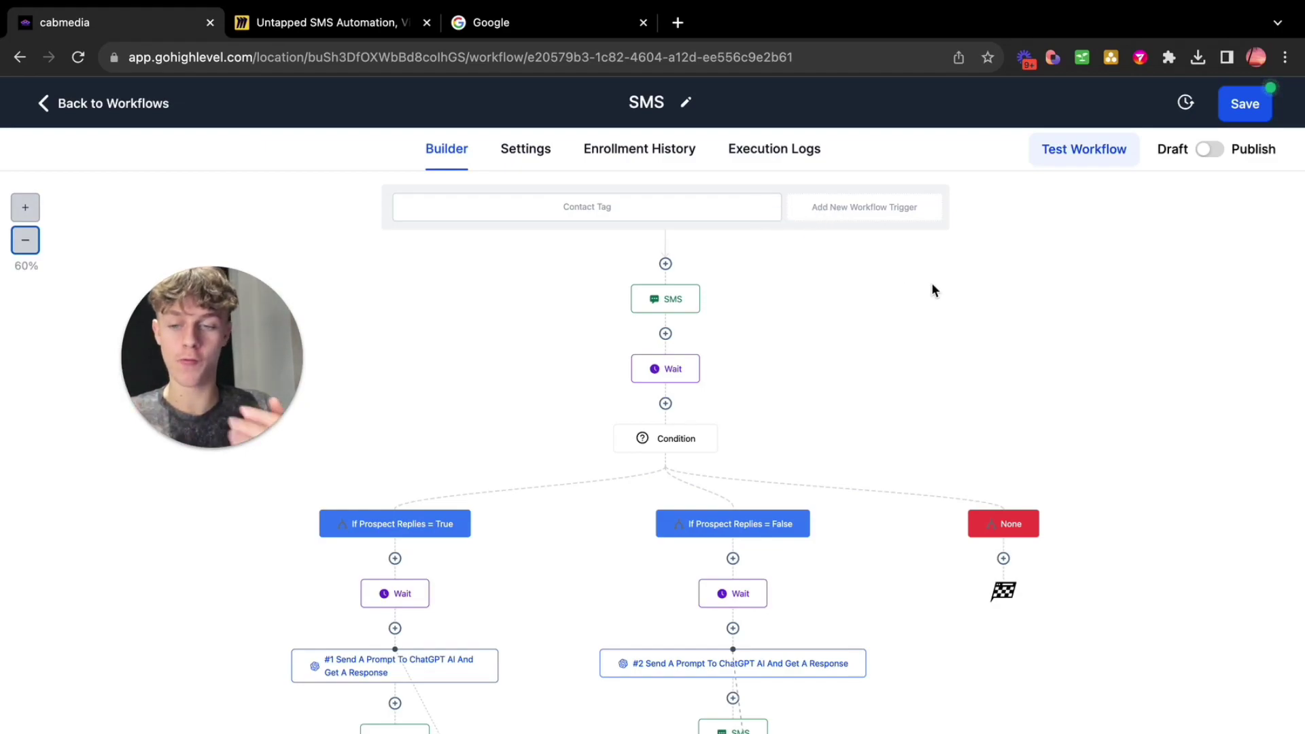
Delete the existing Contact Tag trigger
left_click(665, 208)
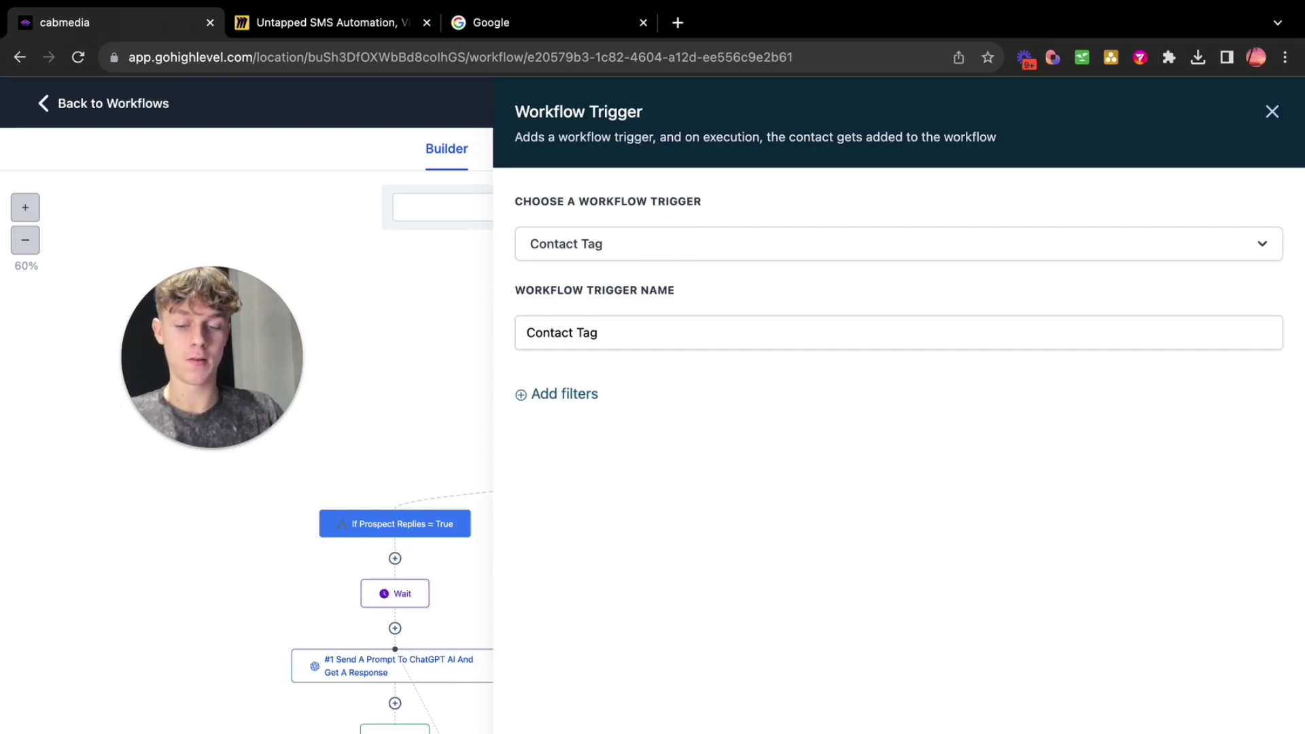
key("Delete")
left_click(842, 504)
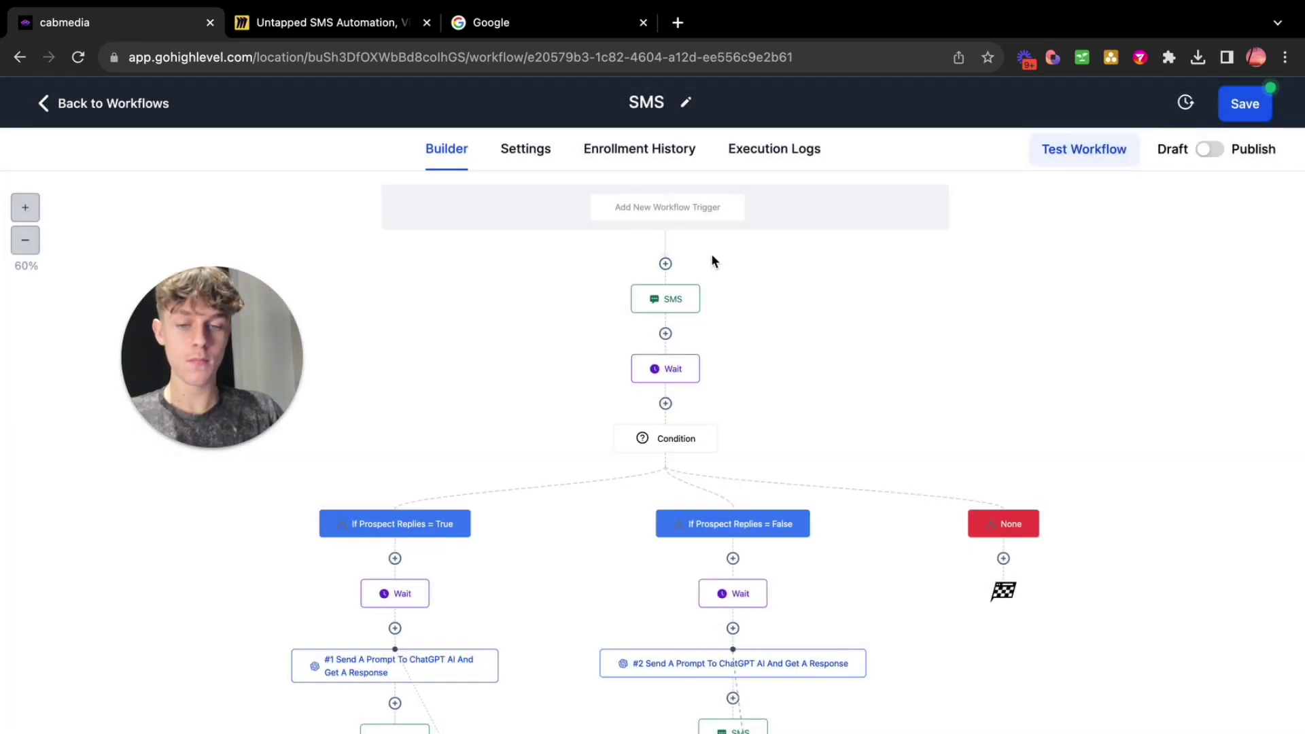
Add and save a Form Submitted workflow trigger
left_click(666, 208)
type("form")
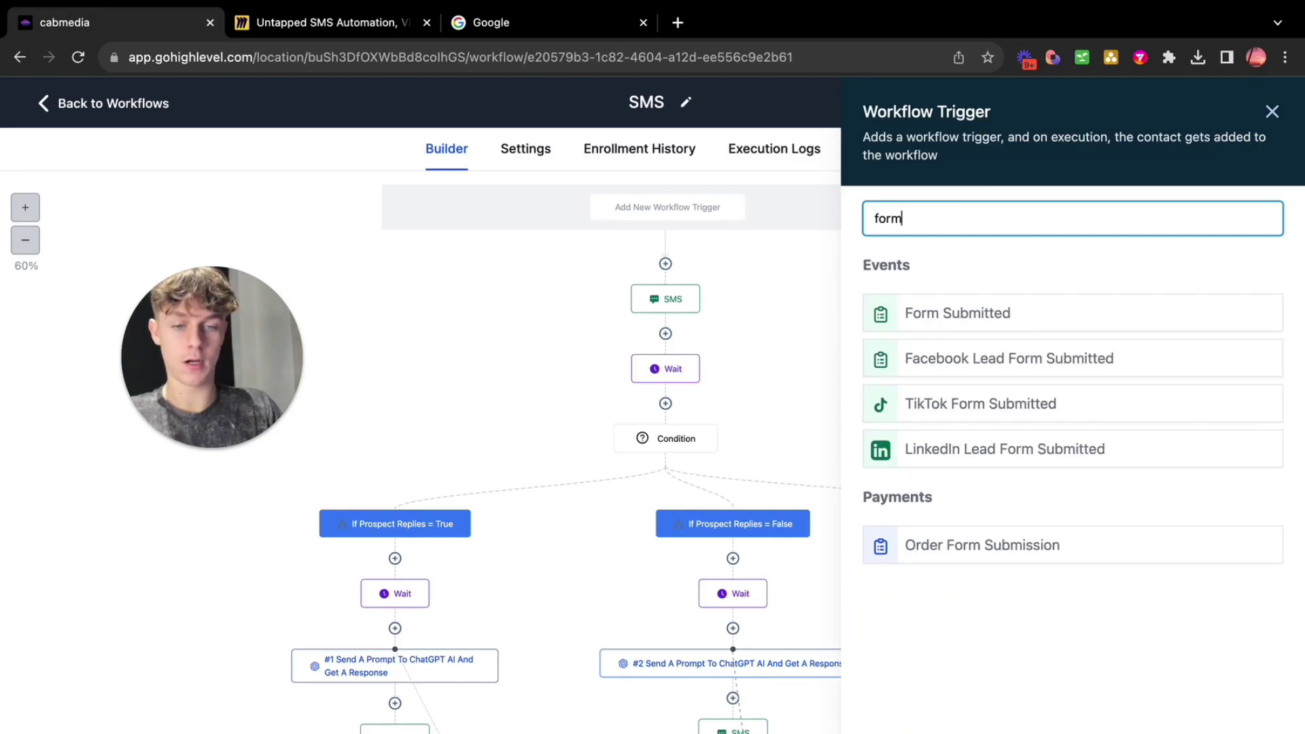
left_click(1025, 314)
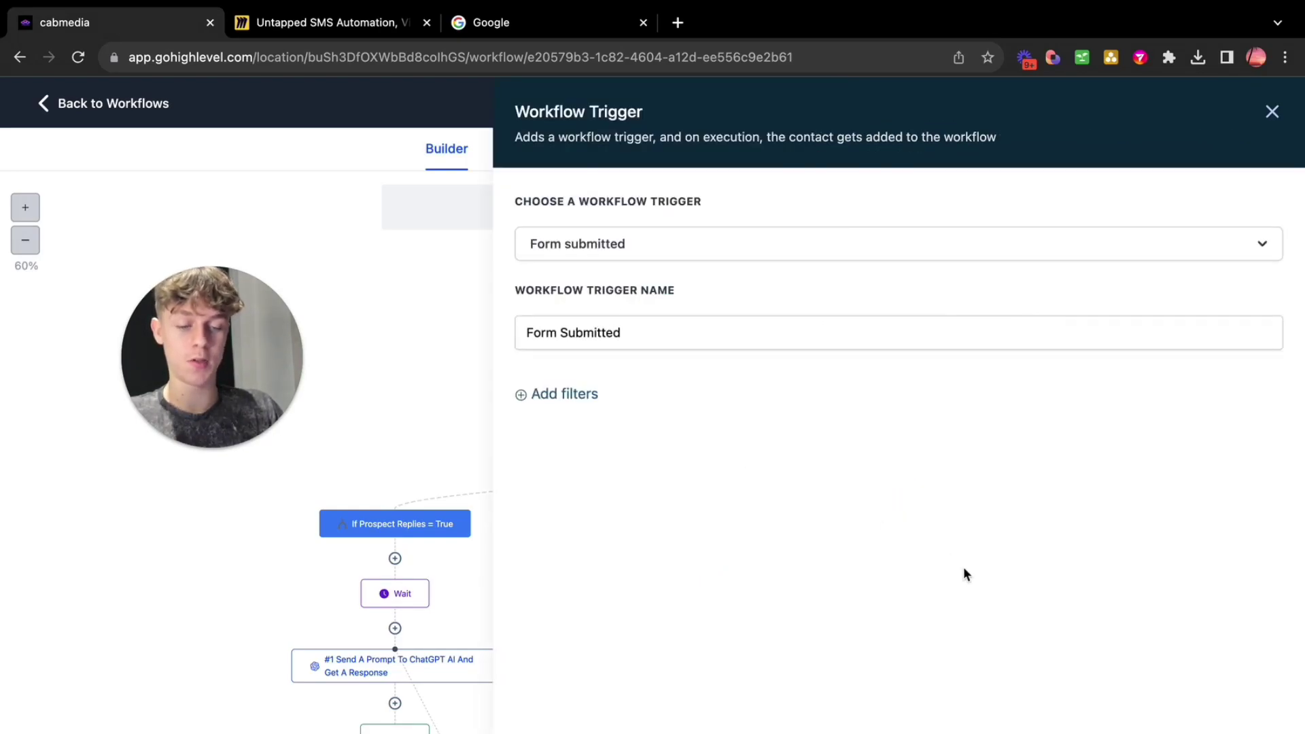
left_click(1224, 731)
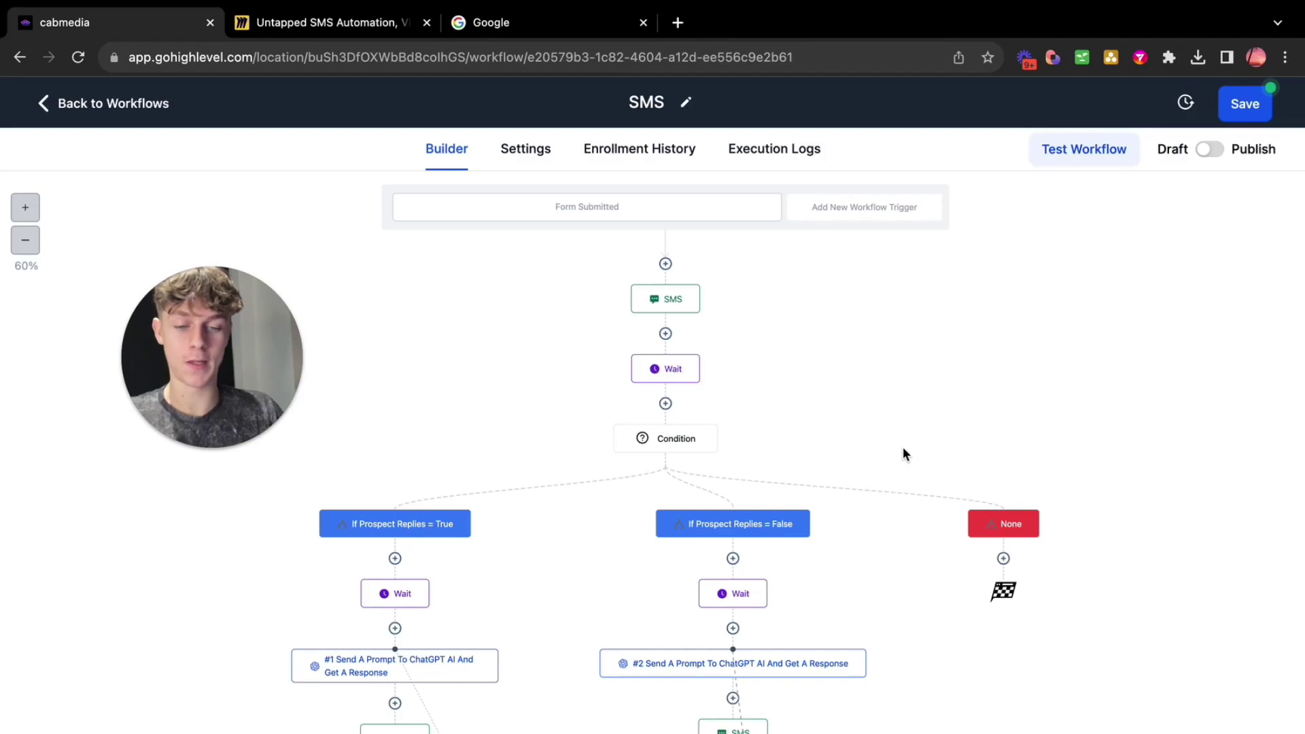
scroll(904, 448, "down", 4)
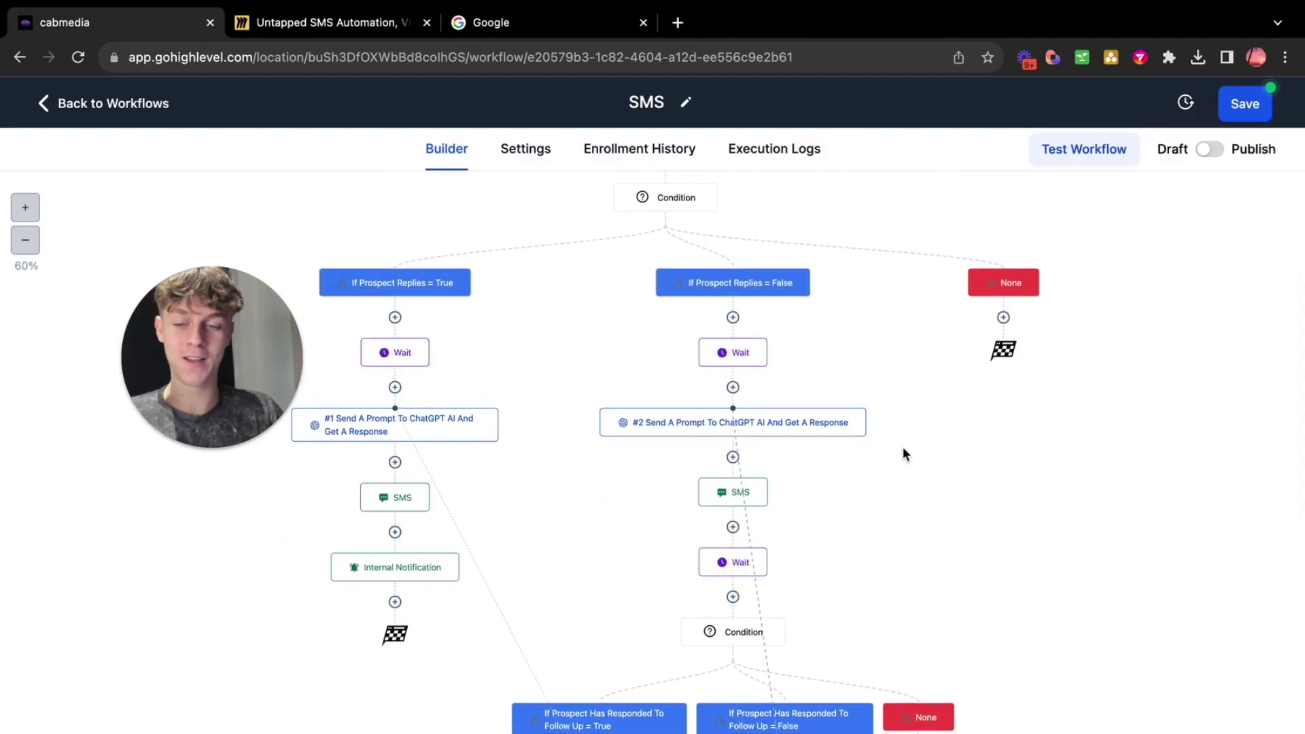